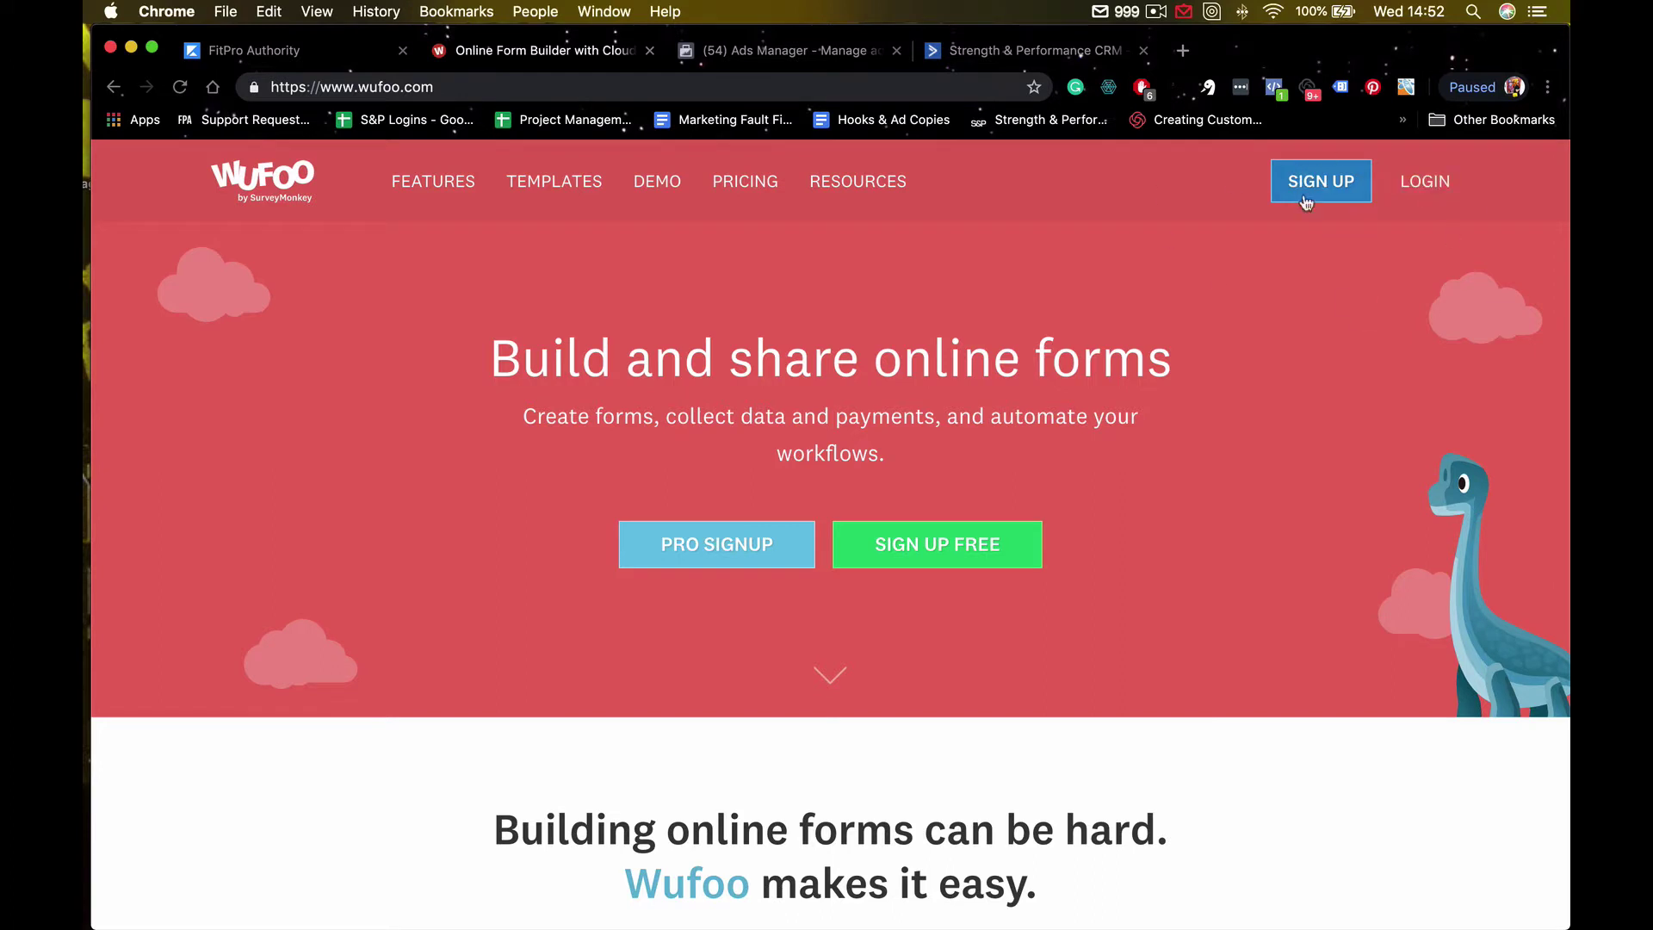
- Log in to the existing Wufoo account with the filled-in credentials and look over the list of forms
click(1428, 181)
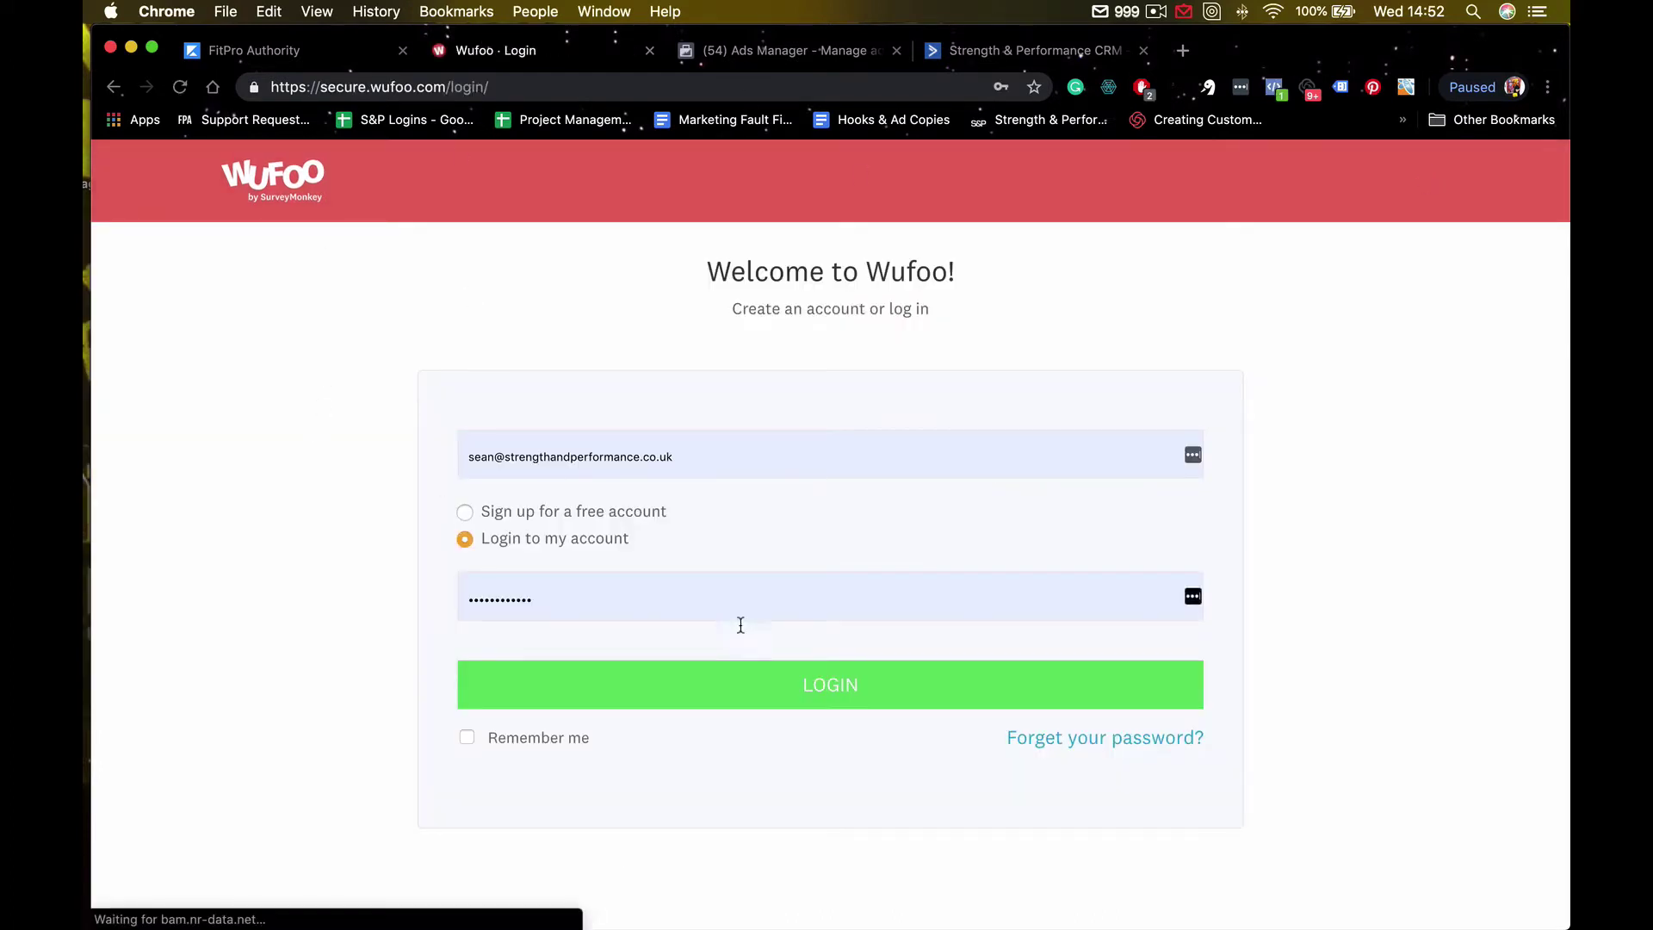
click(764, 683)
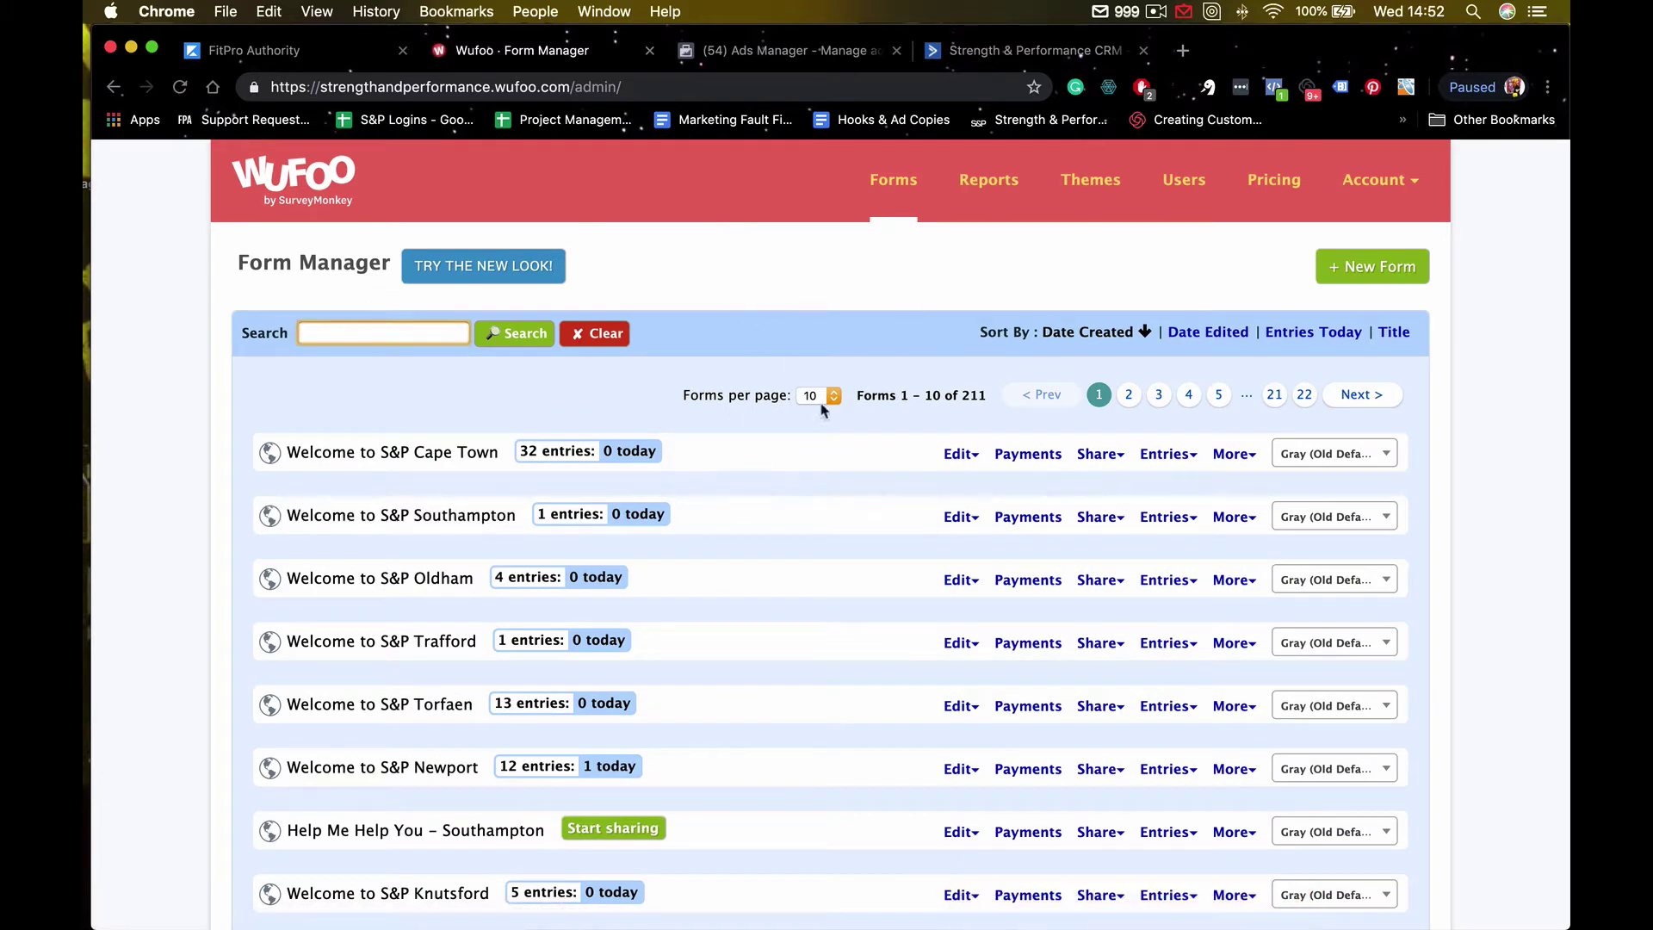
scroll(668, 602, down, 5)
scroll(668, 602, up, 5)
- Open the "Welcome to S&P Stockport" form from the form list for editing in the form builder
click(1372, 265)
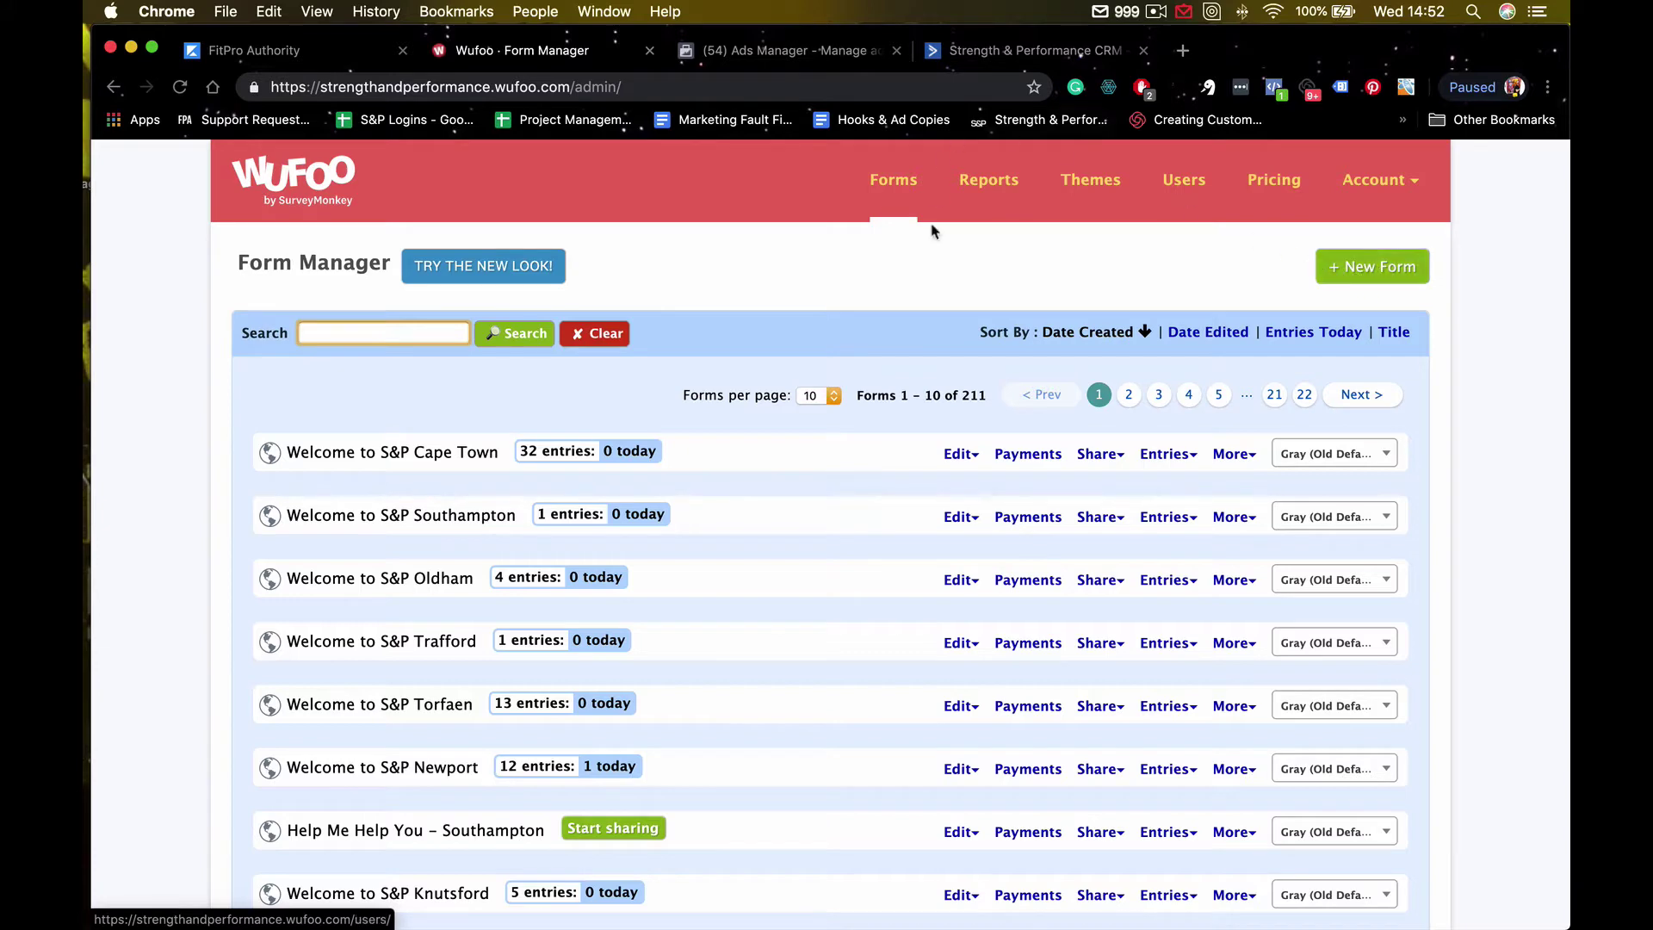
scroll(646, 273, down, 3)
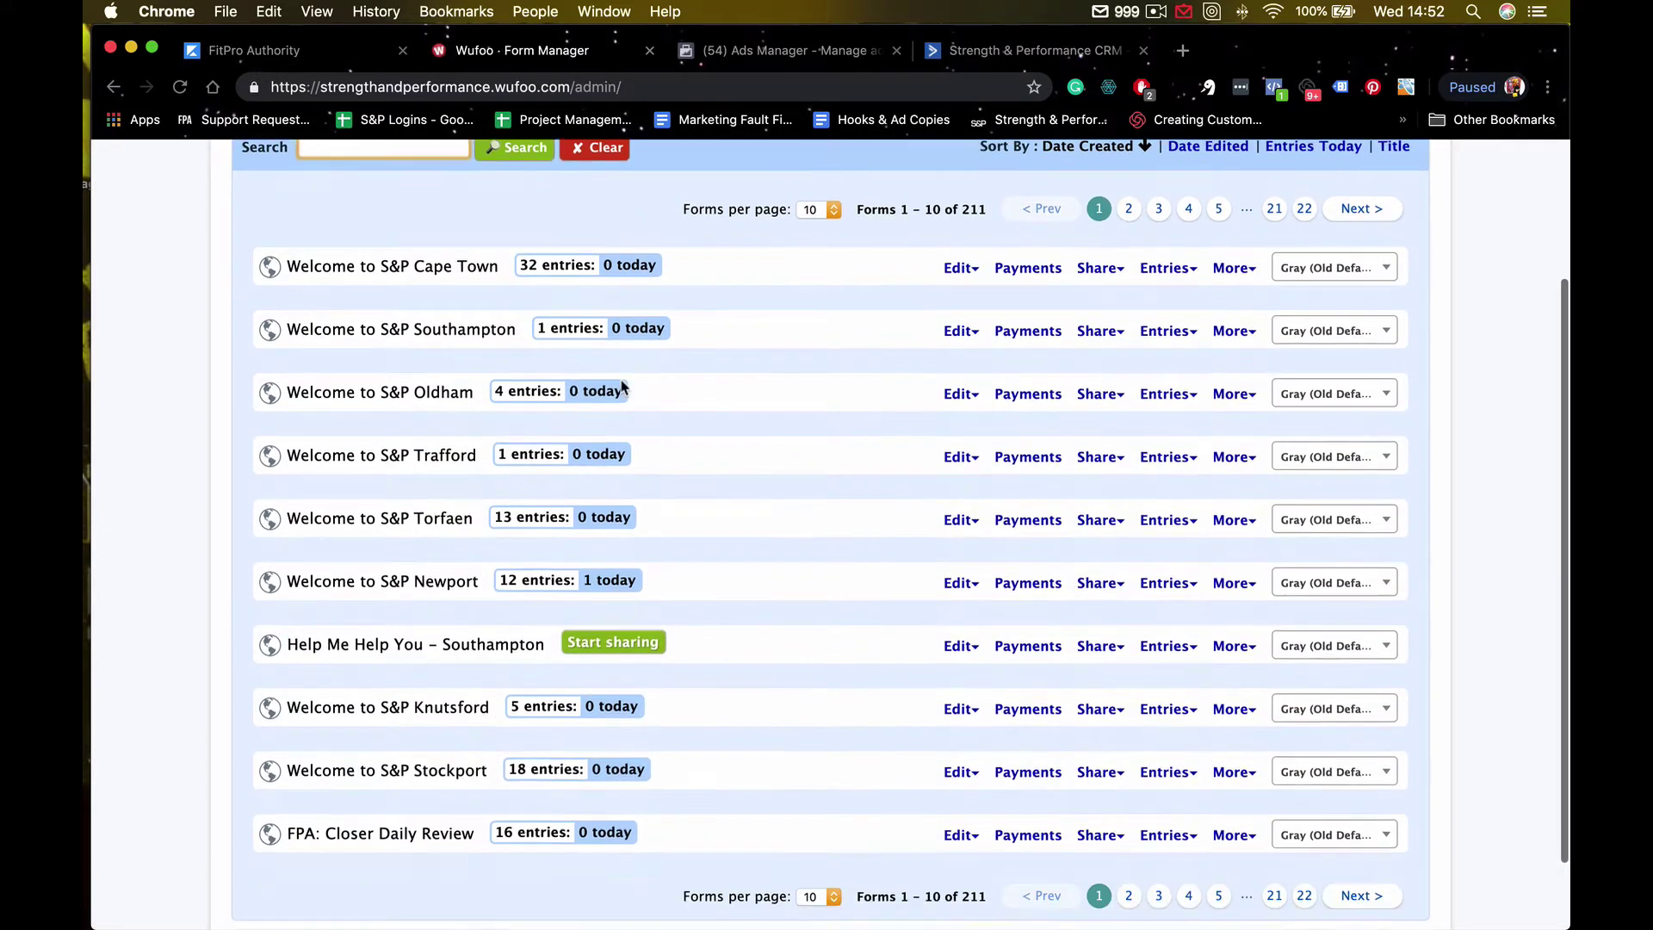
scroll(622, 387, down, 2)
click(399, 684)
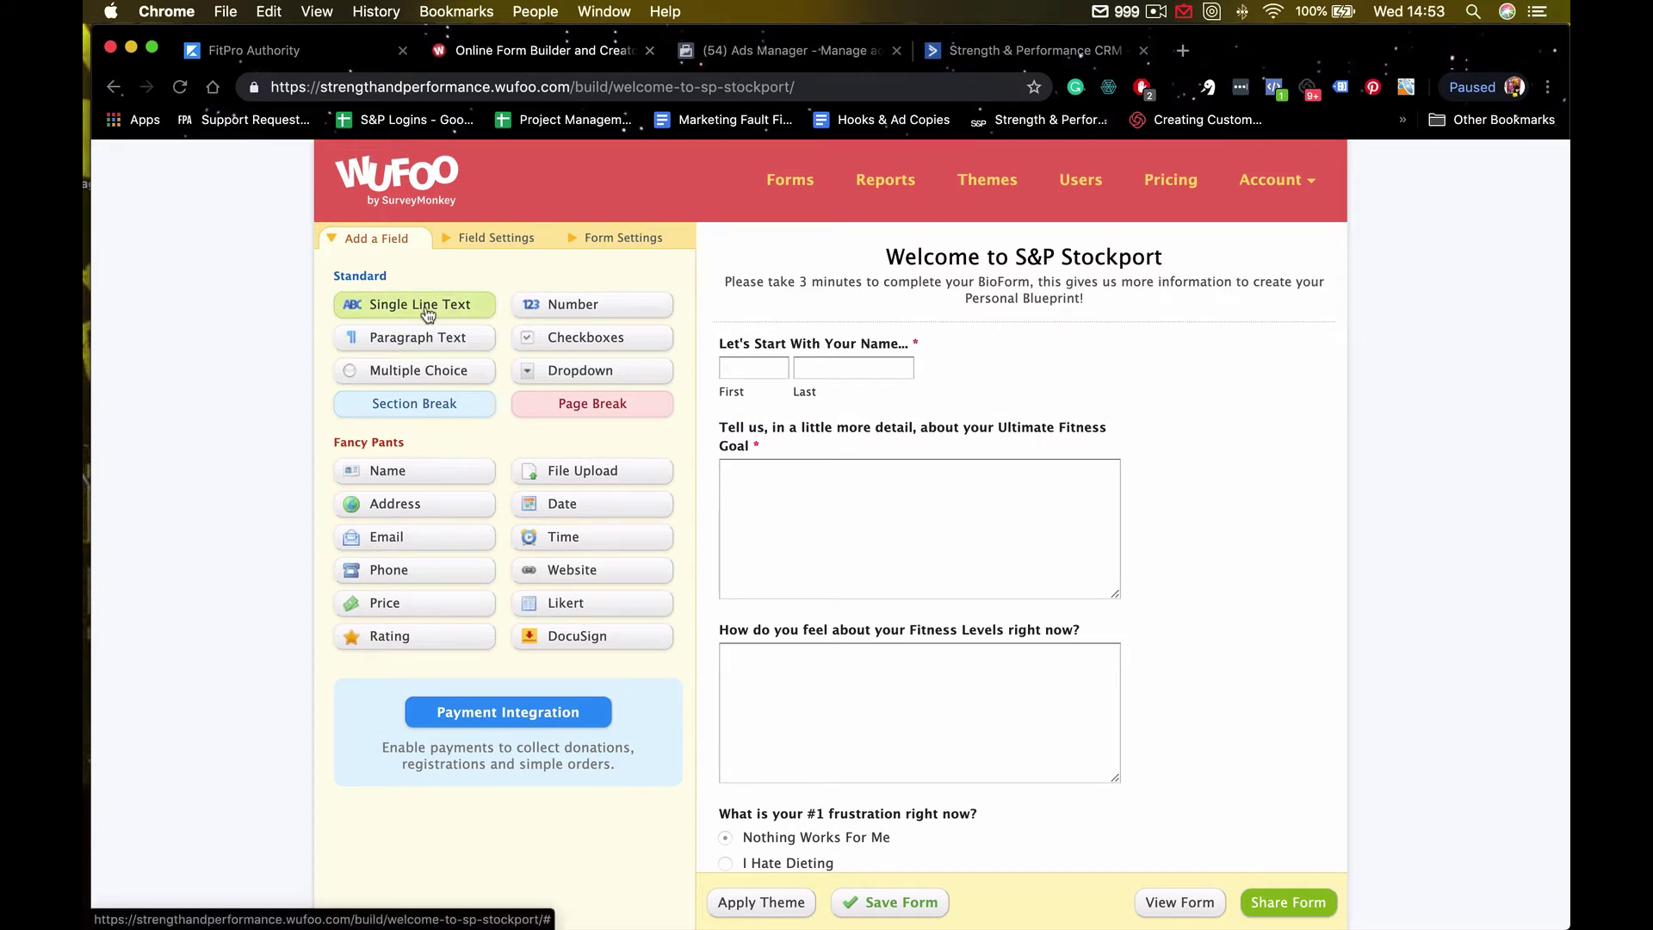
- Add a Single Line Text field above the first question and a Name field at the end of the form
drag(415, 304, 832, 344)
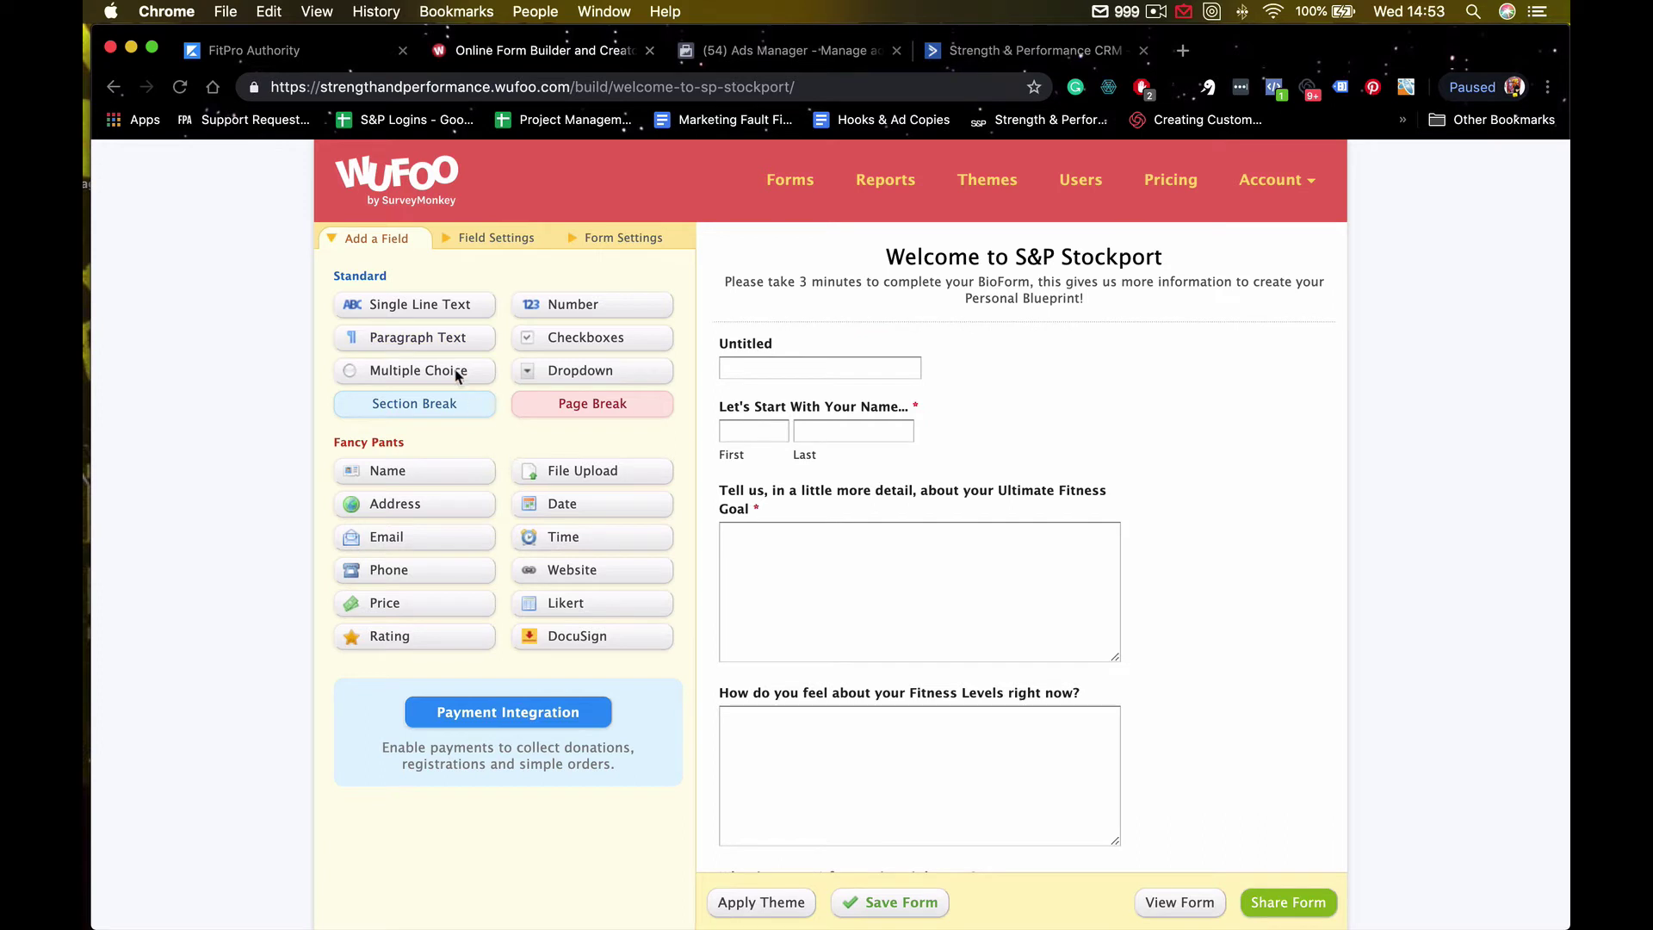
click(408, 472)
scroll(1146, 525, down, 5)
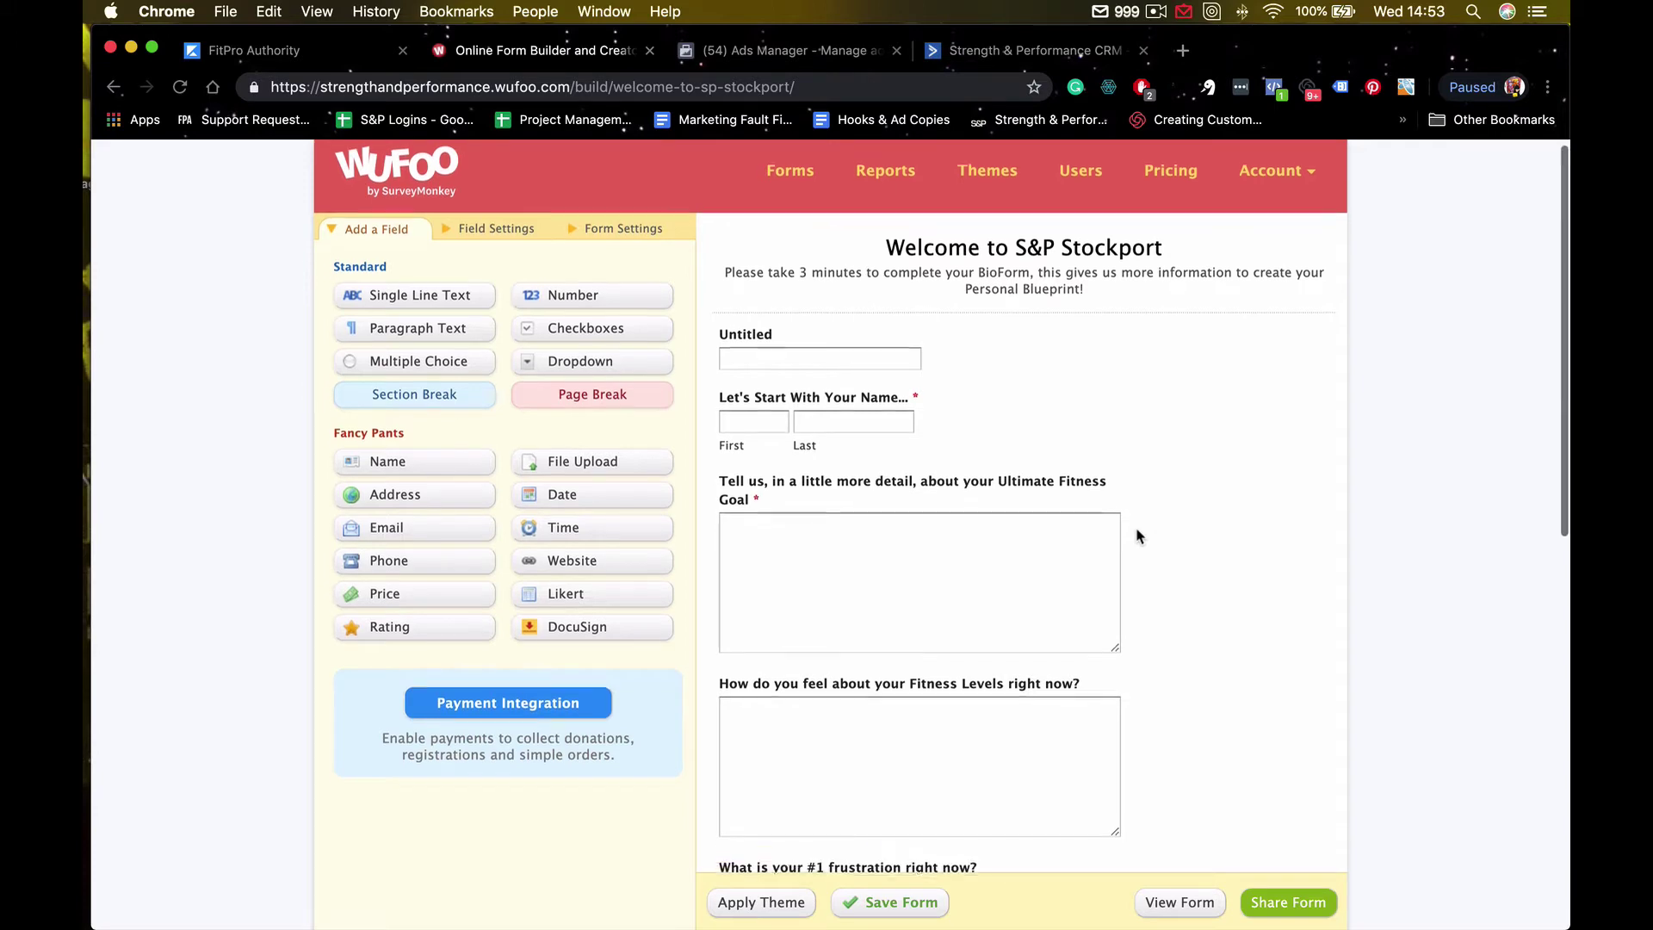
scroll(1114, 514, down, 5)
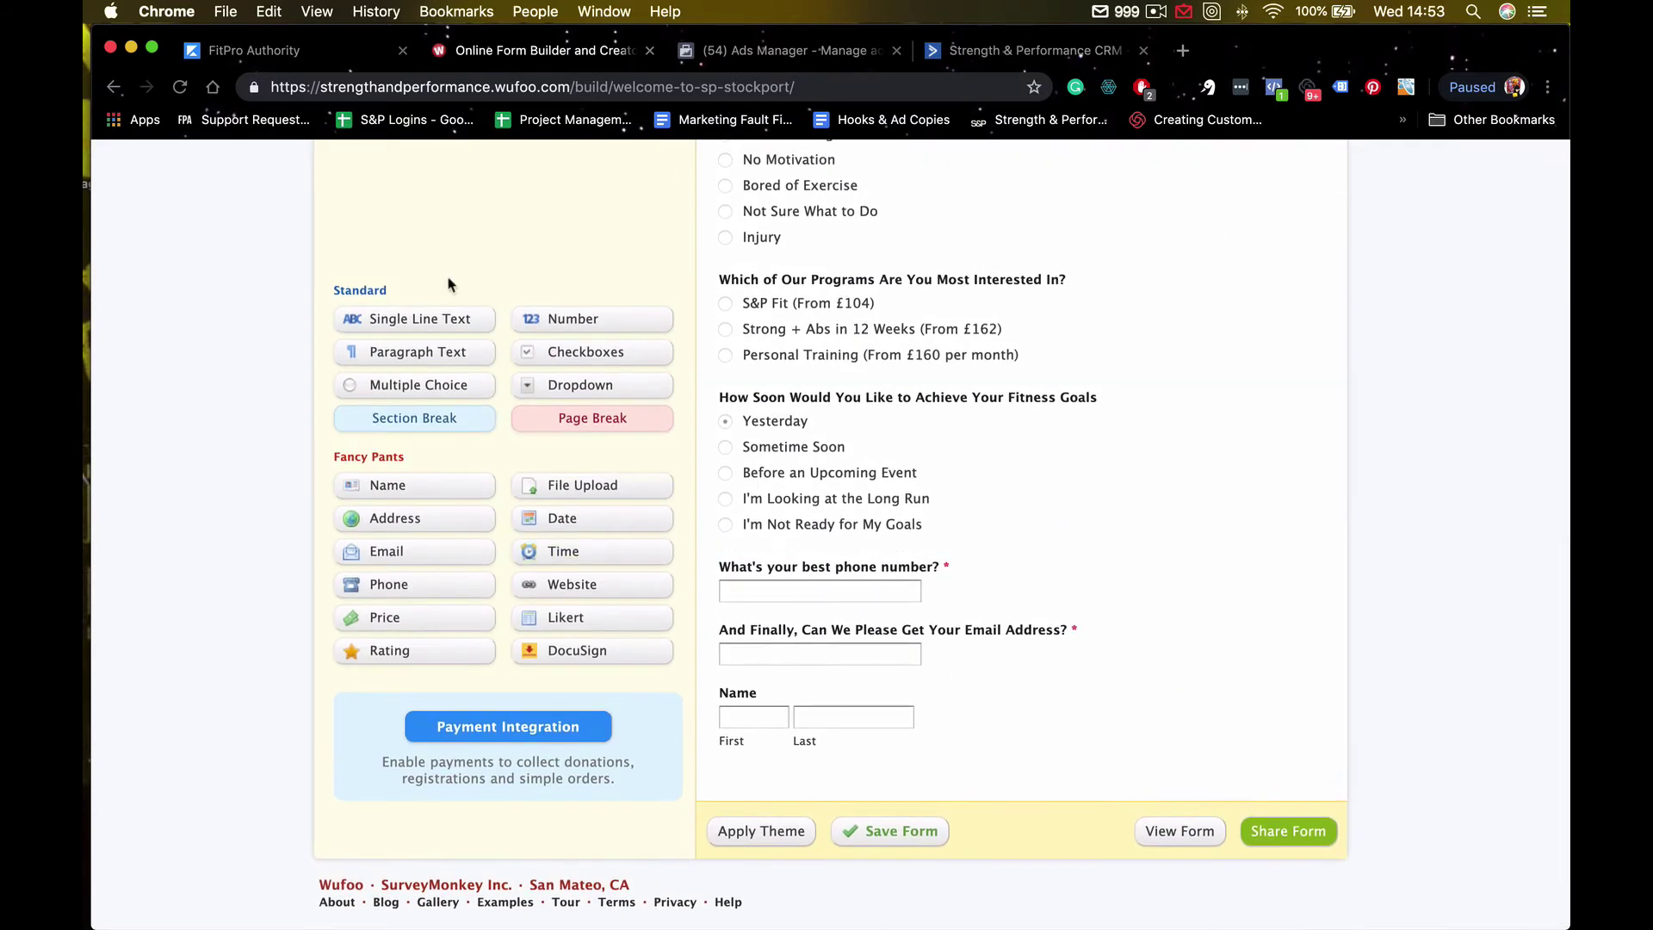
- Change the label of the Name field at the end of the form to "xsdfgsdf"
click(899, 722)
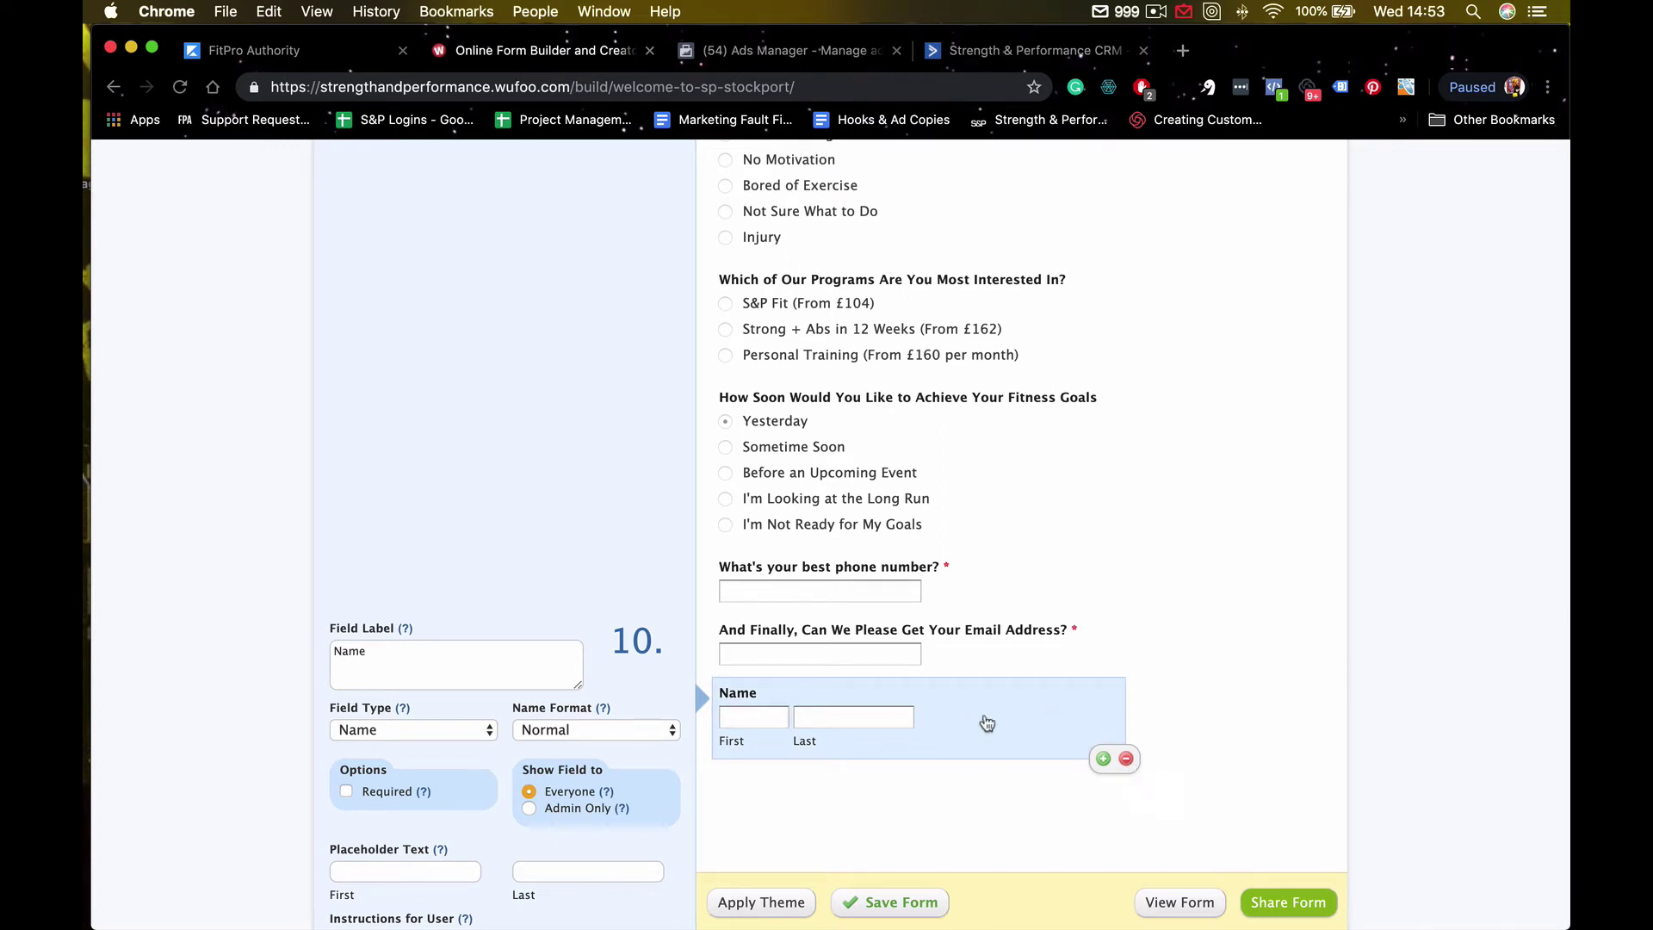
scroll(566, 701, down, 5)
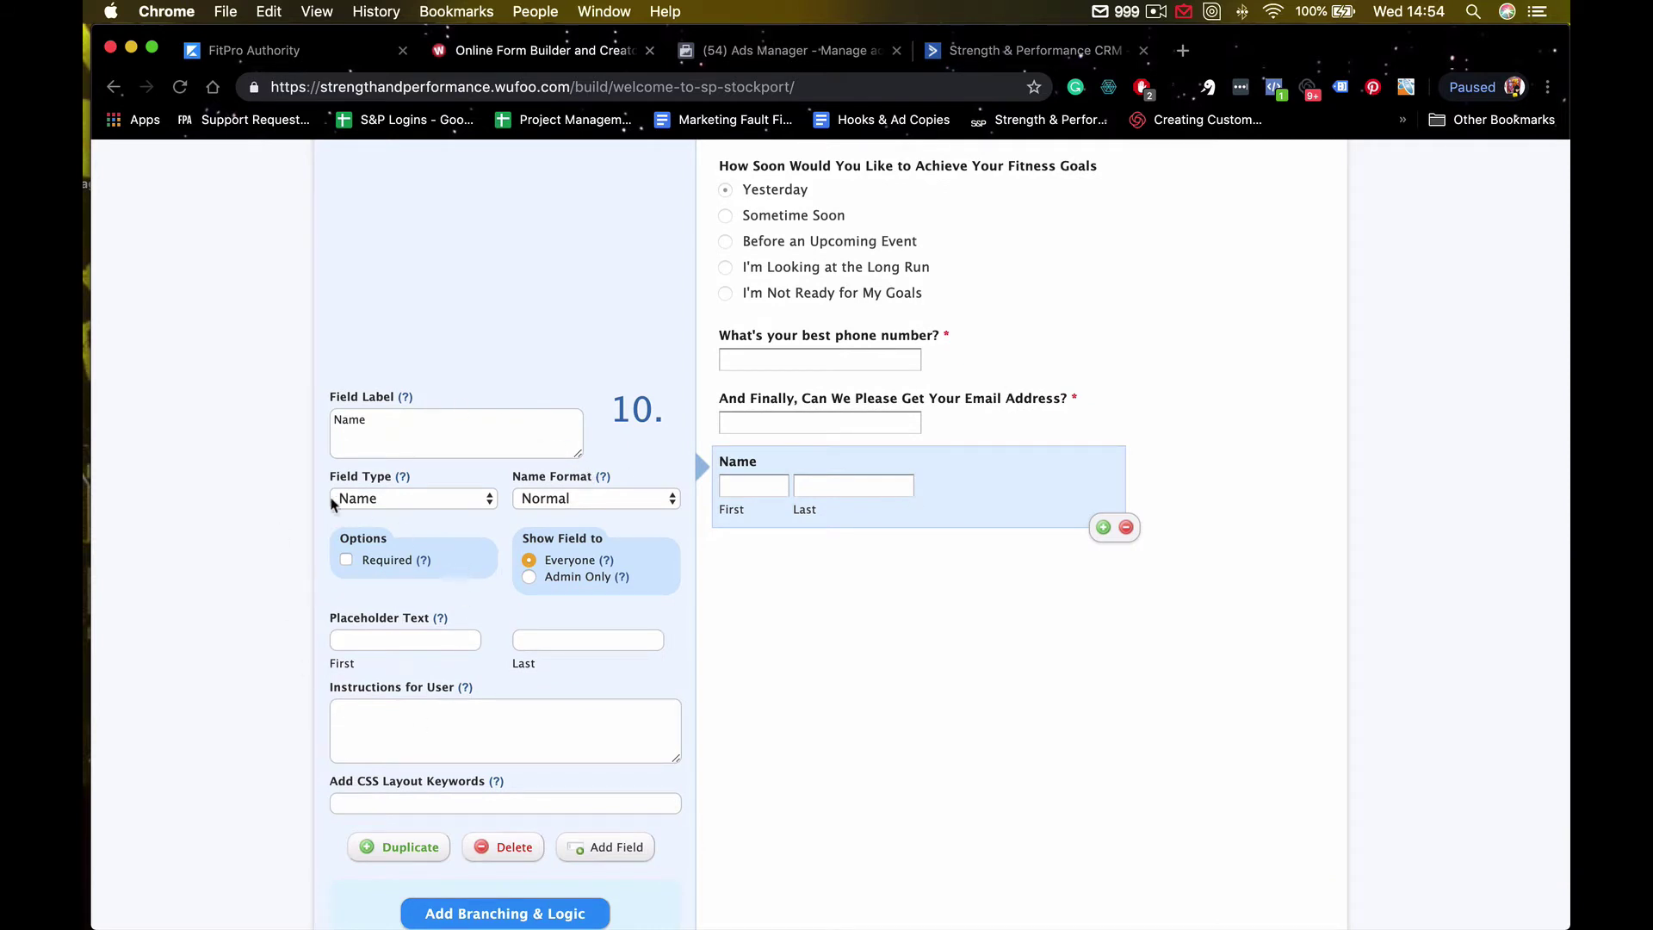
click(550, 463)
click(419, 438)
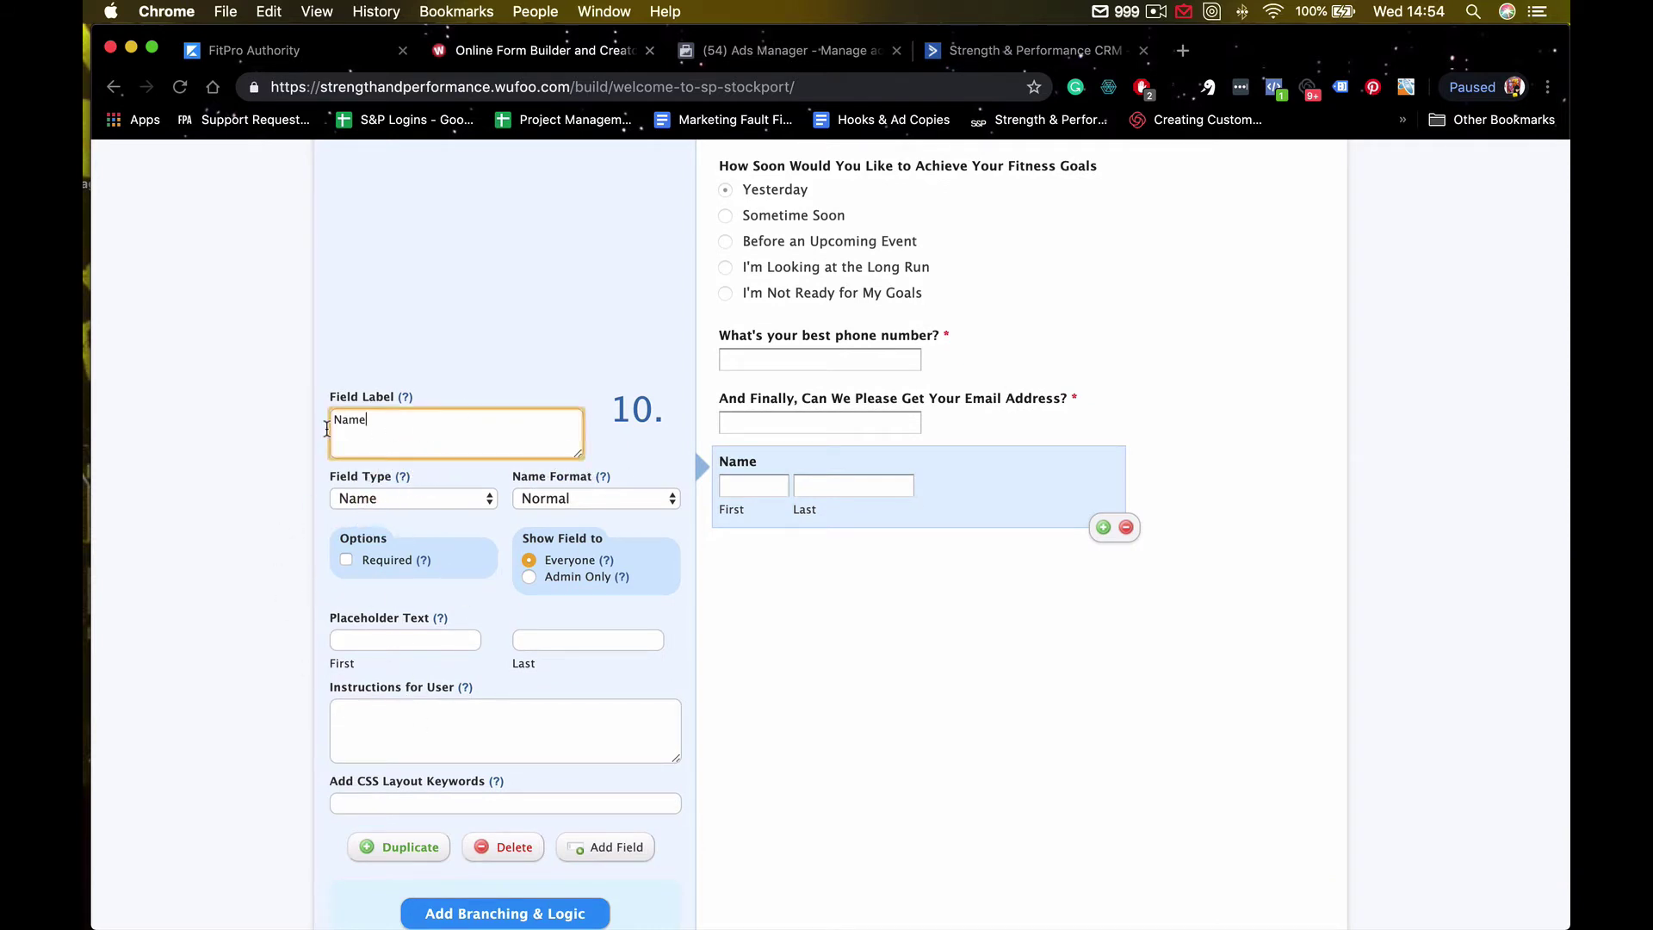
key(BackSpace)
key(BackSpace)
key(BackSpace)
key(BackSpace)
text(xsdfgsdf)
click(865, 775)
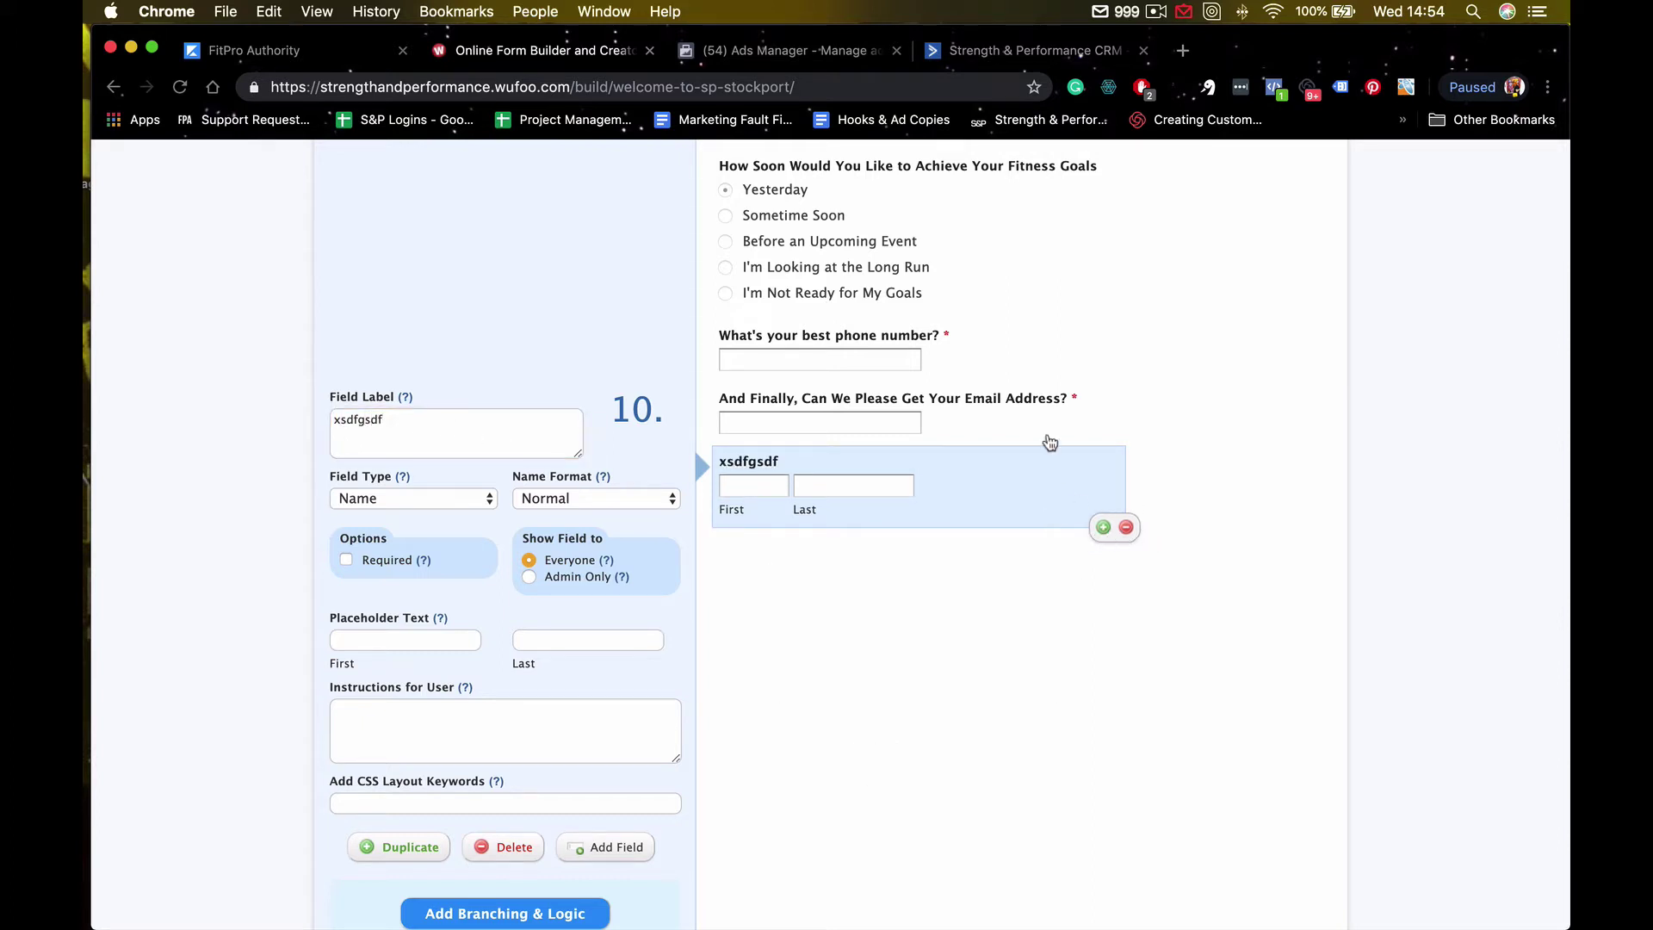
- Duplicate the "xsdfgsdf" name field and delete both copies from the form
click(1103, 527)
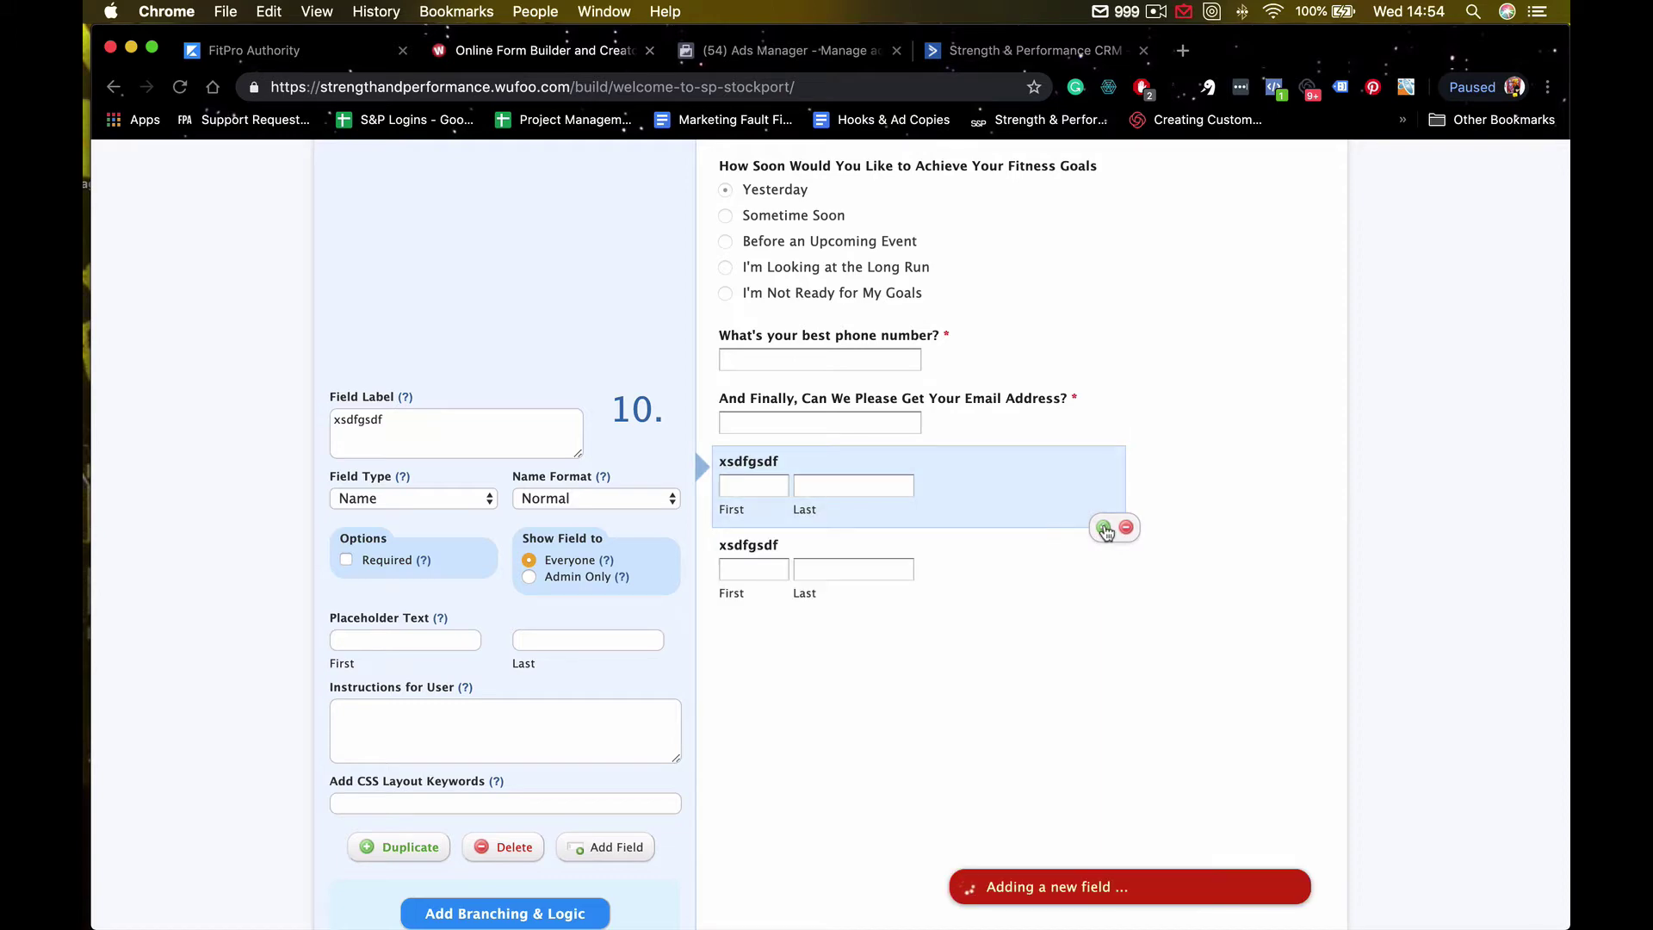
click(1127, 526)
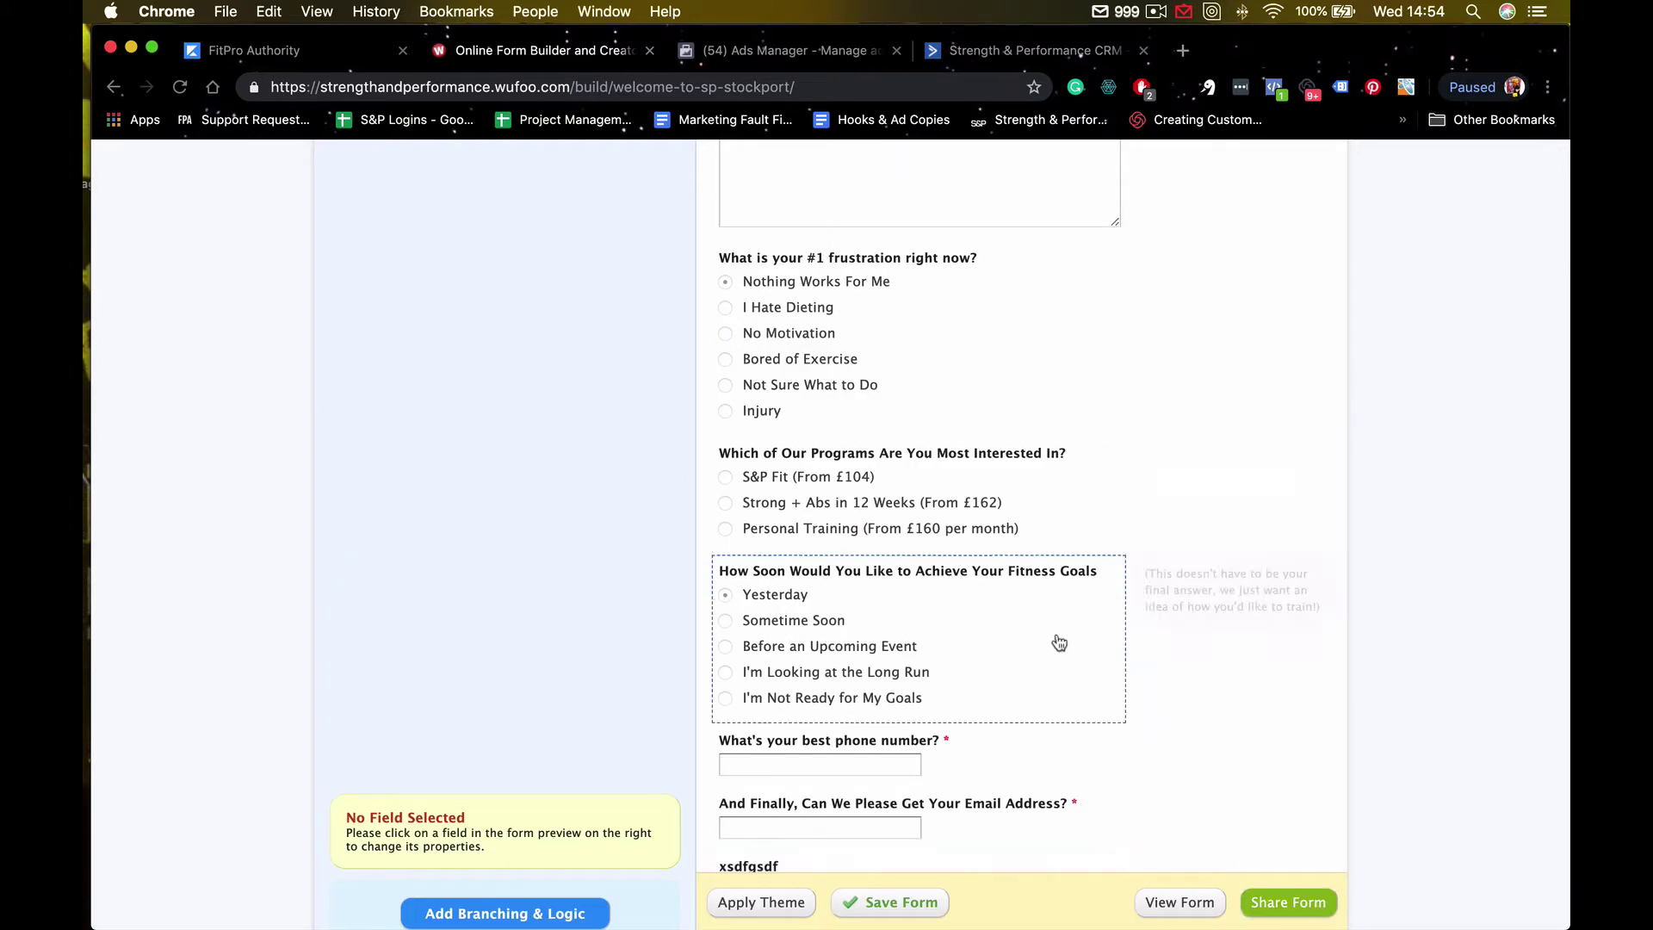
scroll(1042, 654, down, 3)
click(1082, 724)
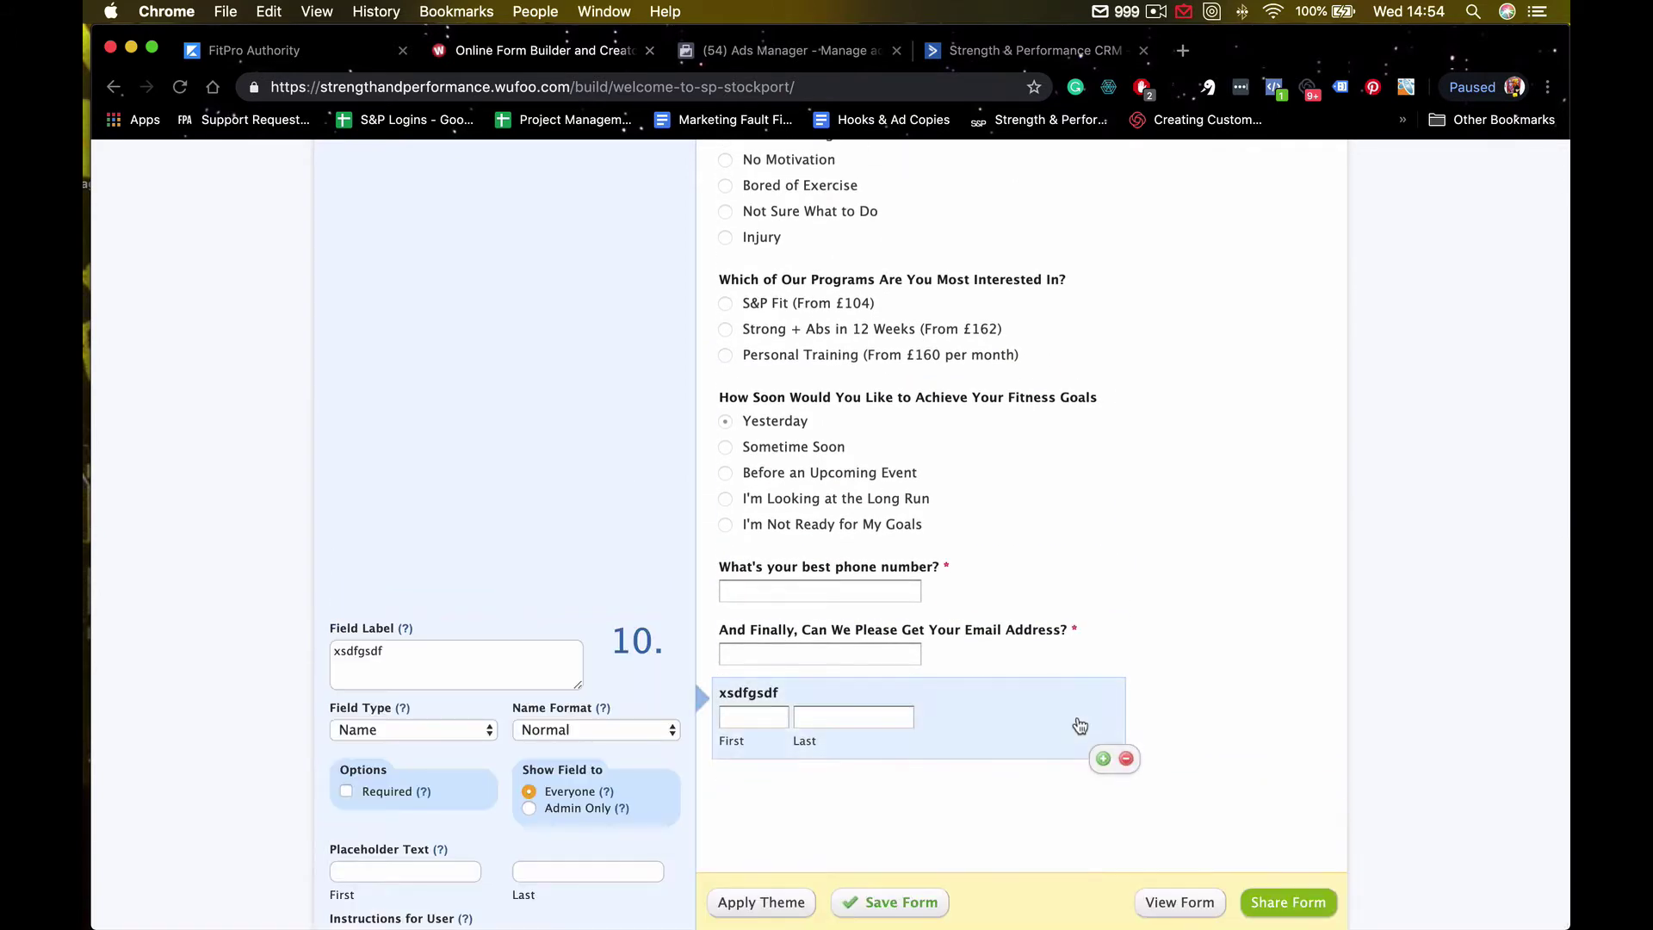
click(1126, 762)
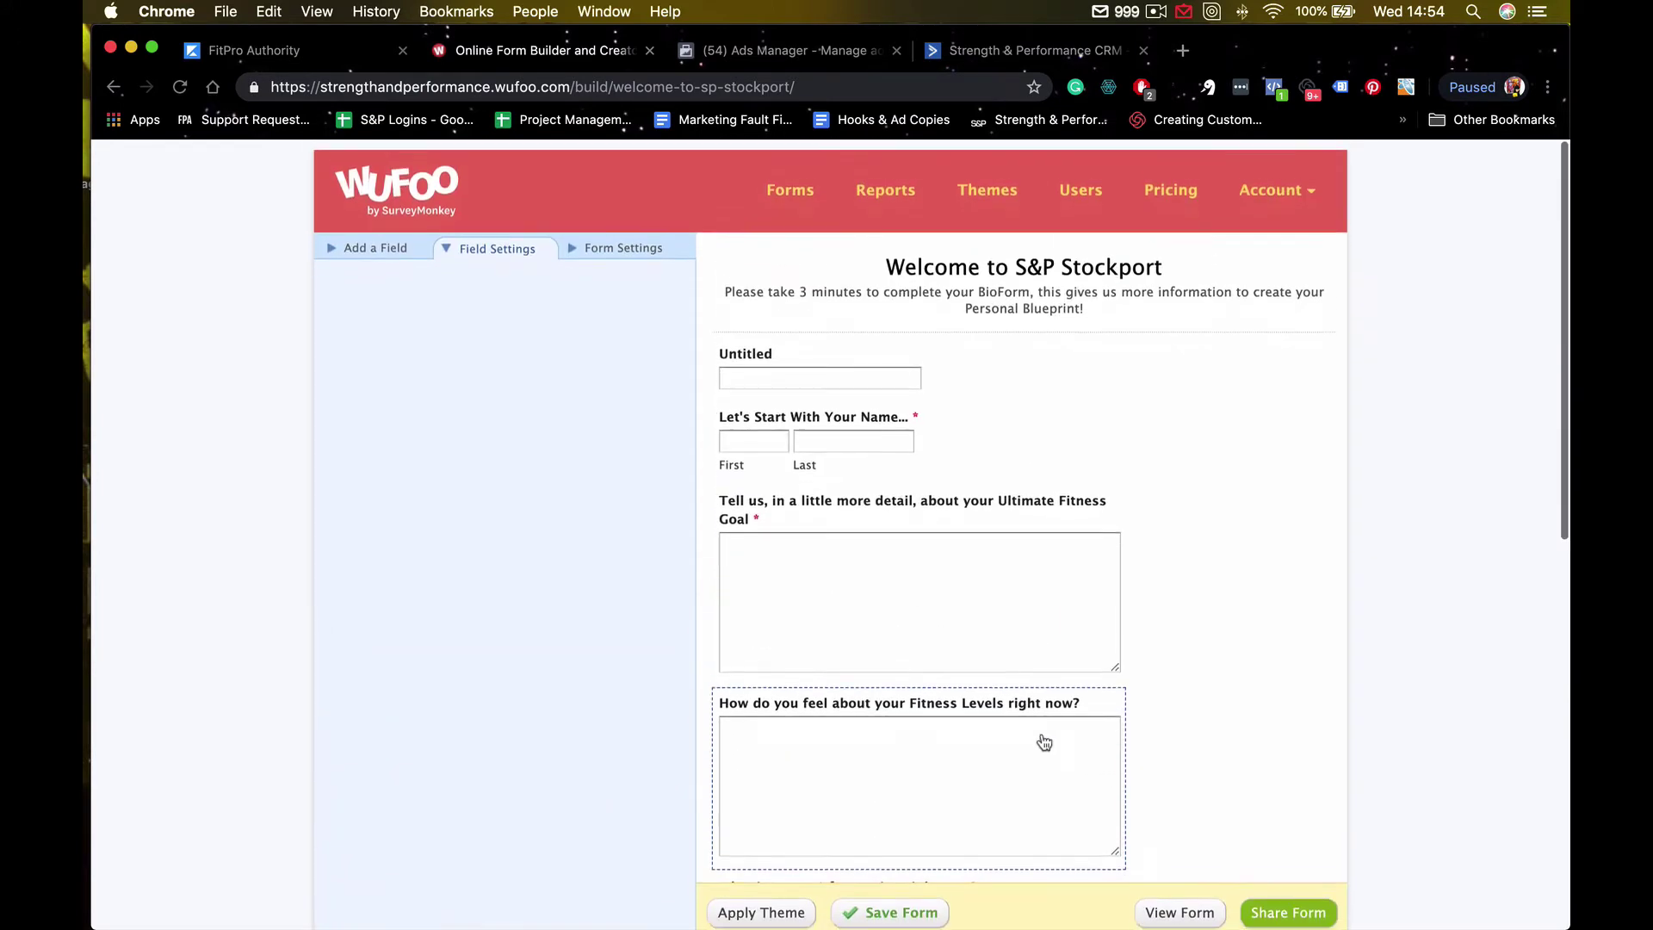
- Delete the untitled single line text field above the first question and return to the list of available field types
click(1018, 354)
click(1125, 402)
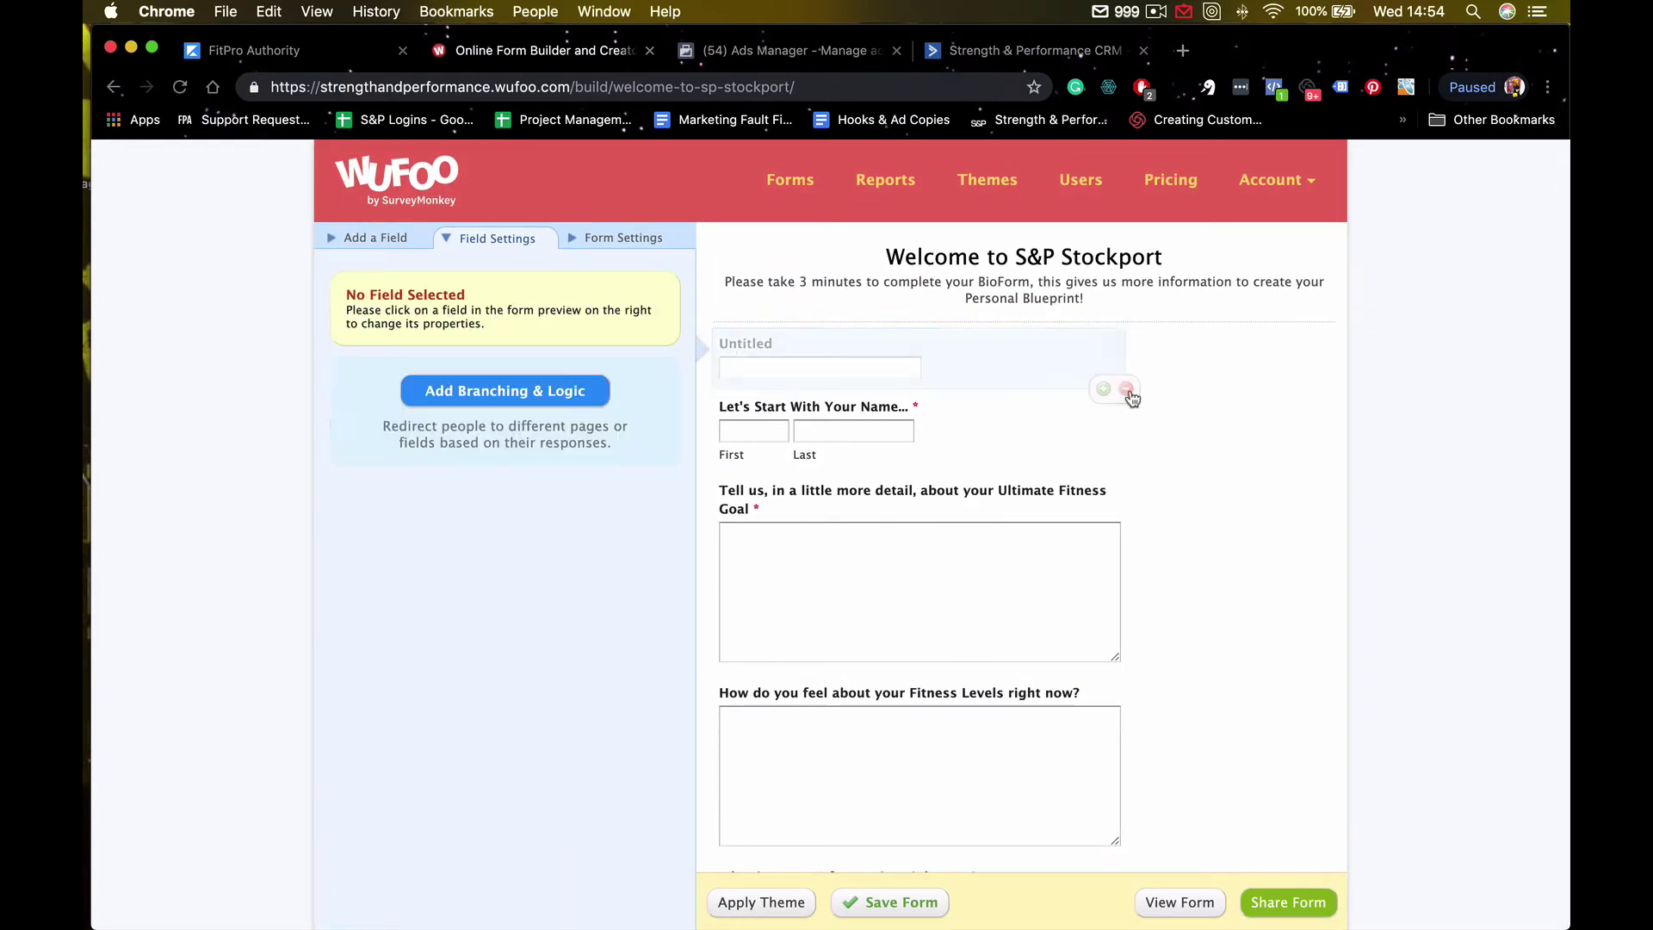
click(357, 239)
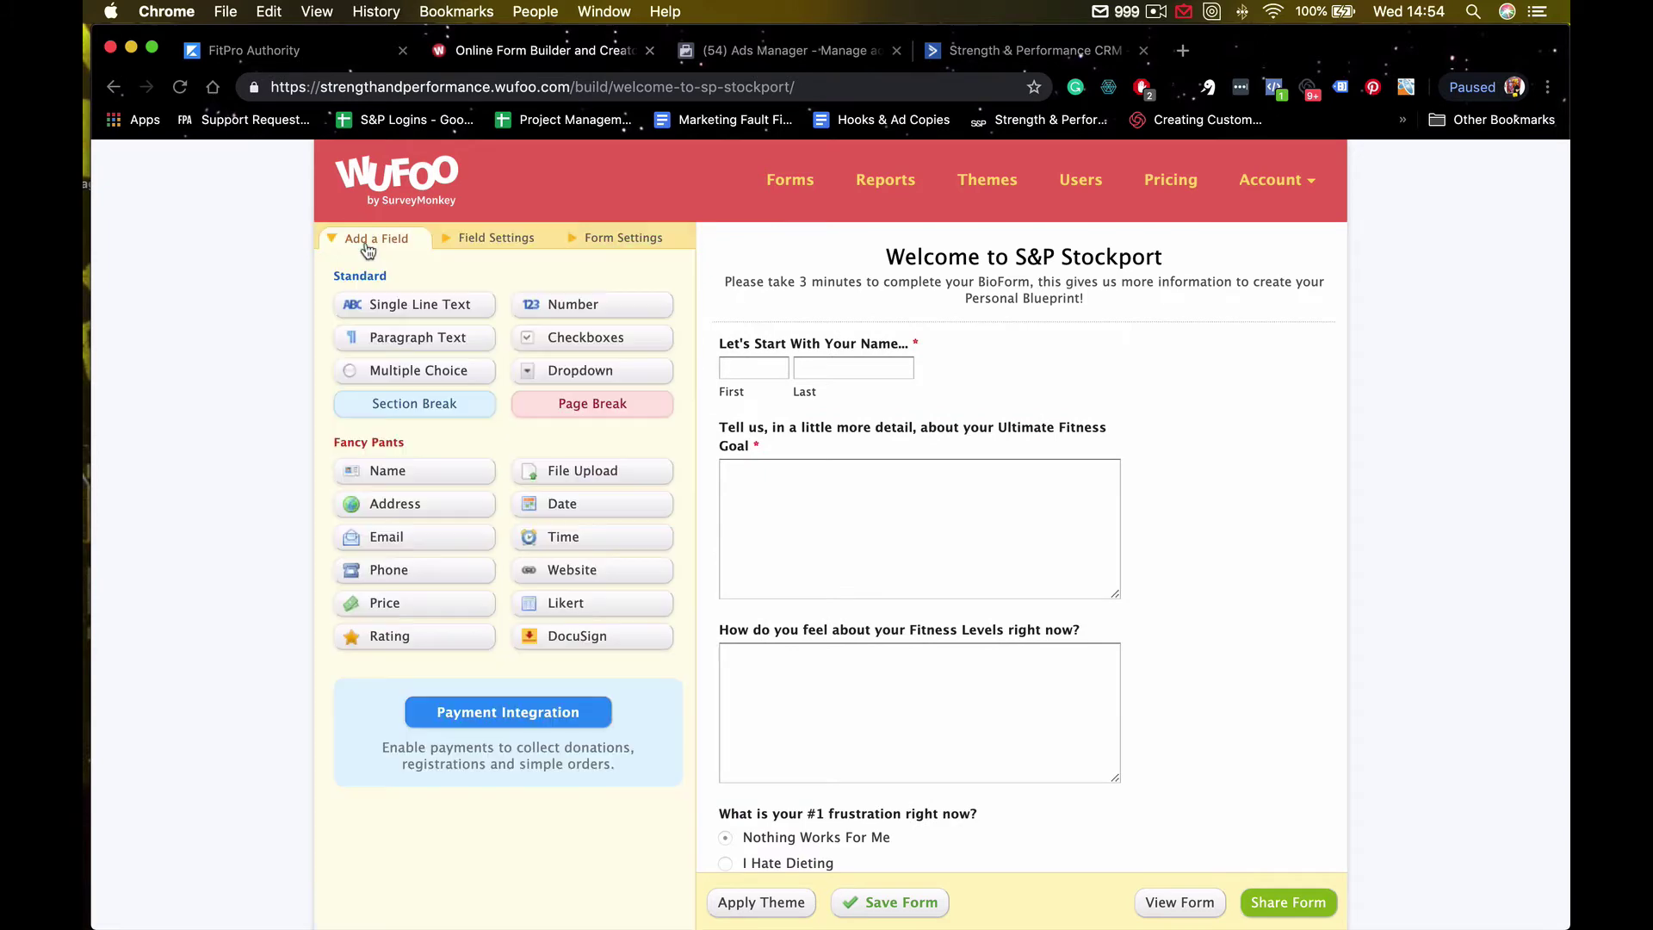
- Review all questions of the form, from the name question to the email address question
scroll(1100, 421, down, 5)
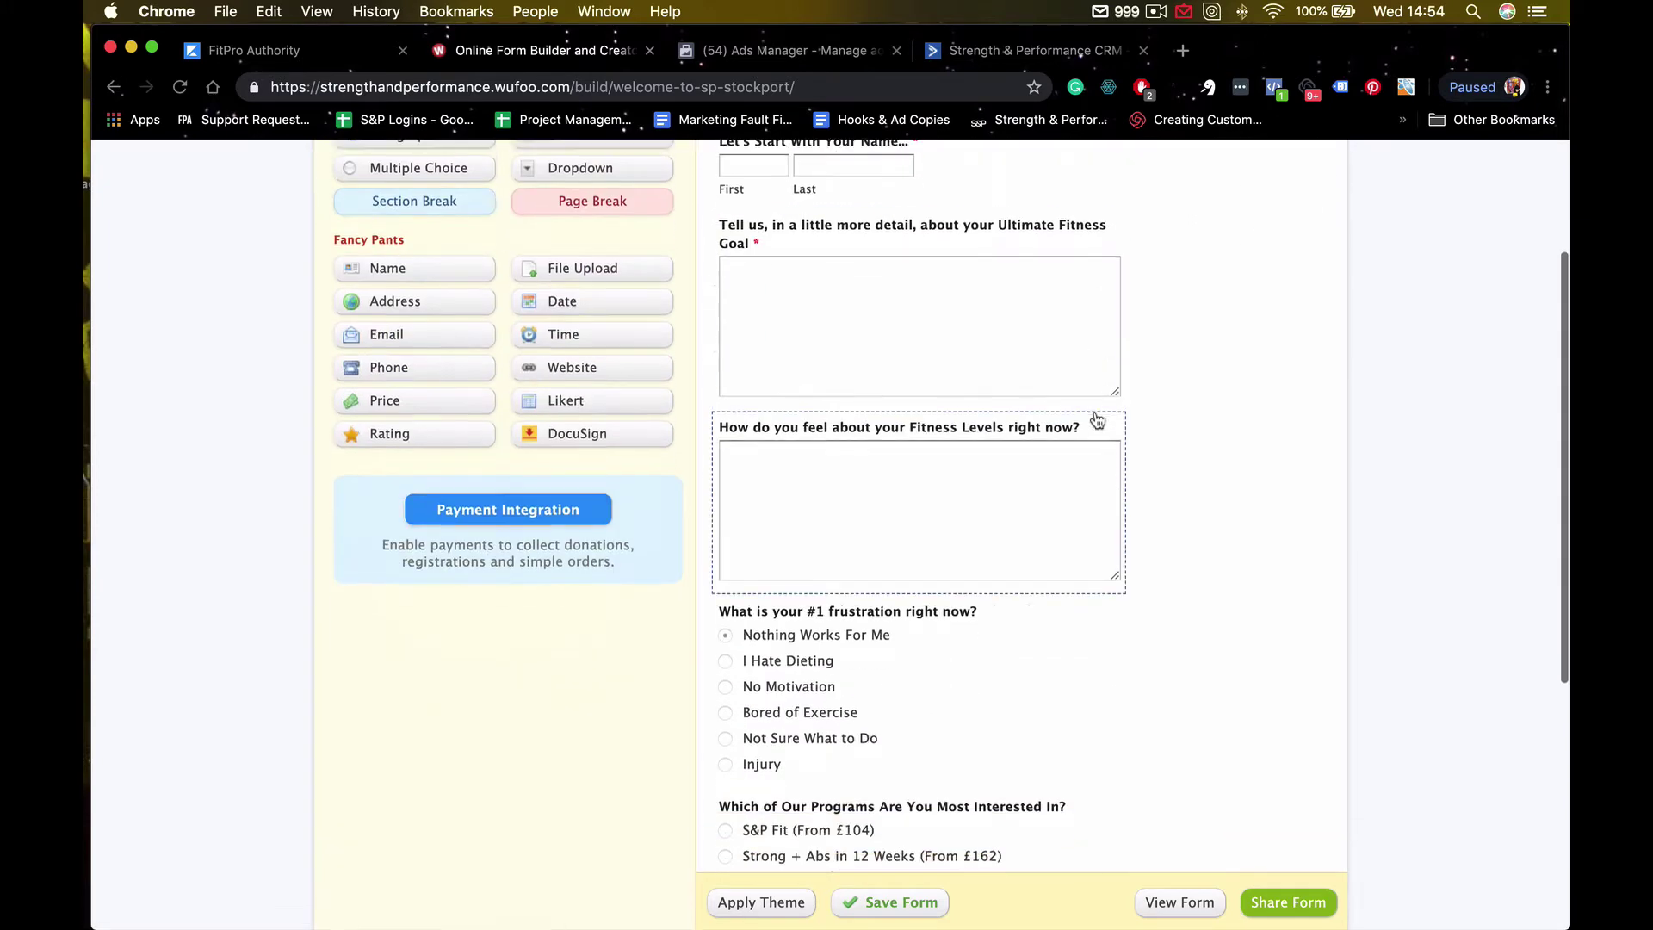
scroll(939, 500, down, 6)
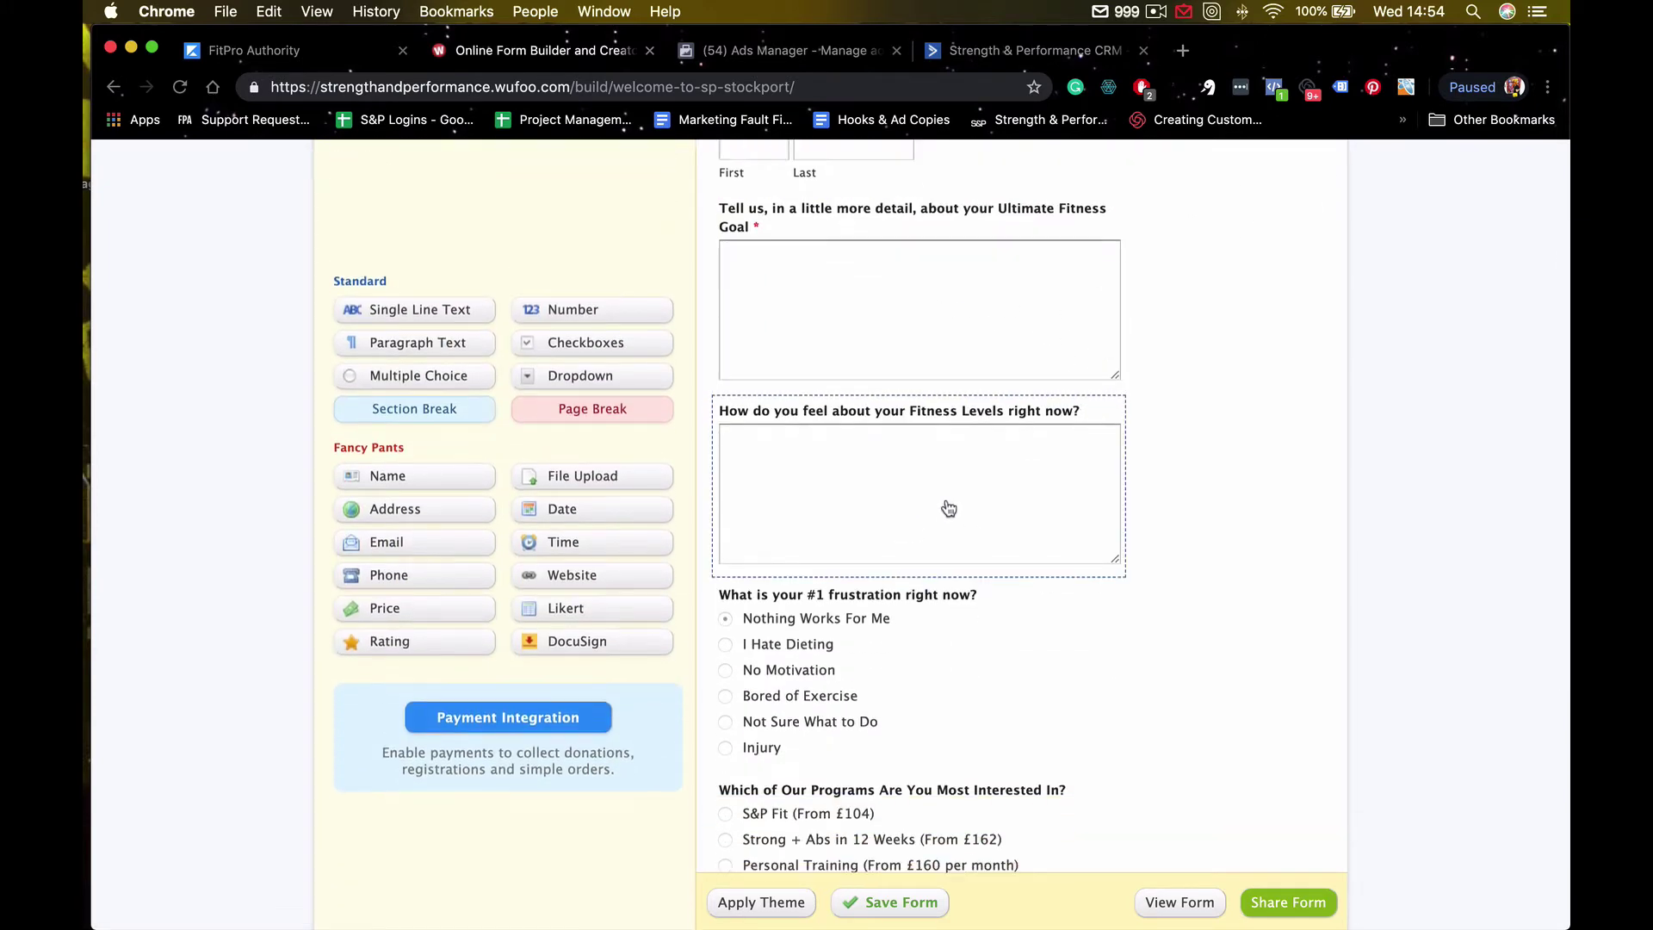
scroll(1031, 504, down, 7)
scroll(1023, 513, up, 11)
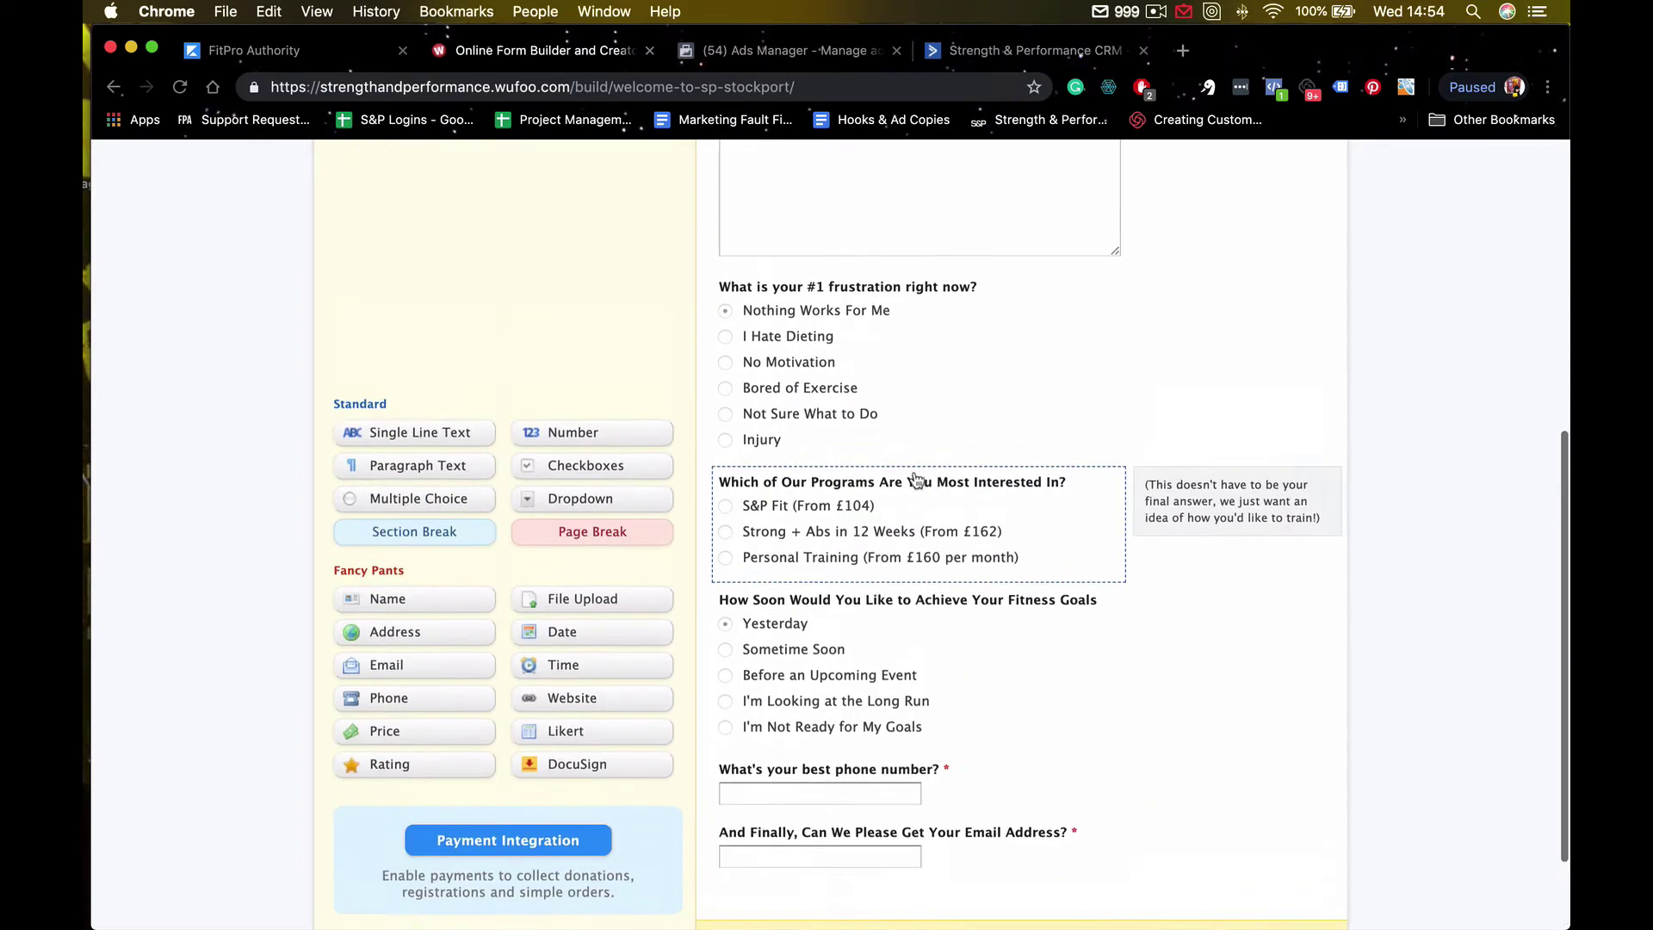
scroll(912, 465, up, 4)
scroll(912, 465, down, 9)
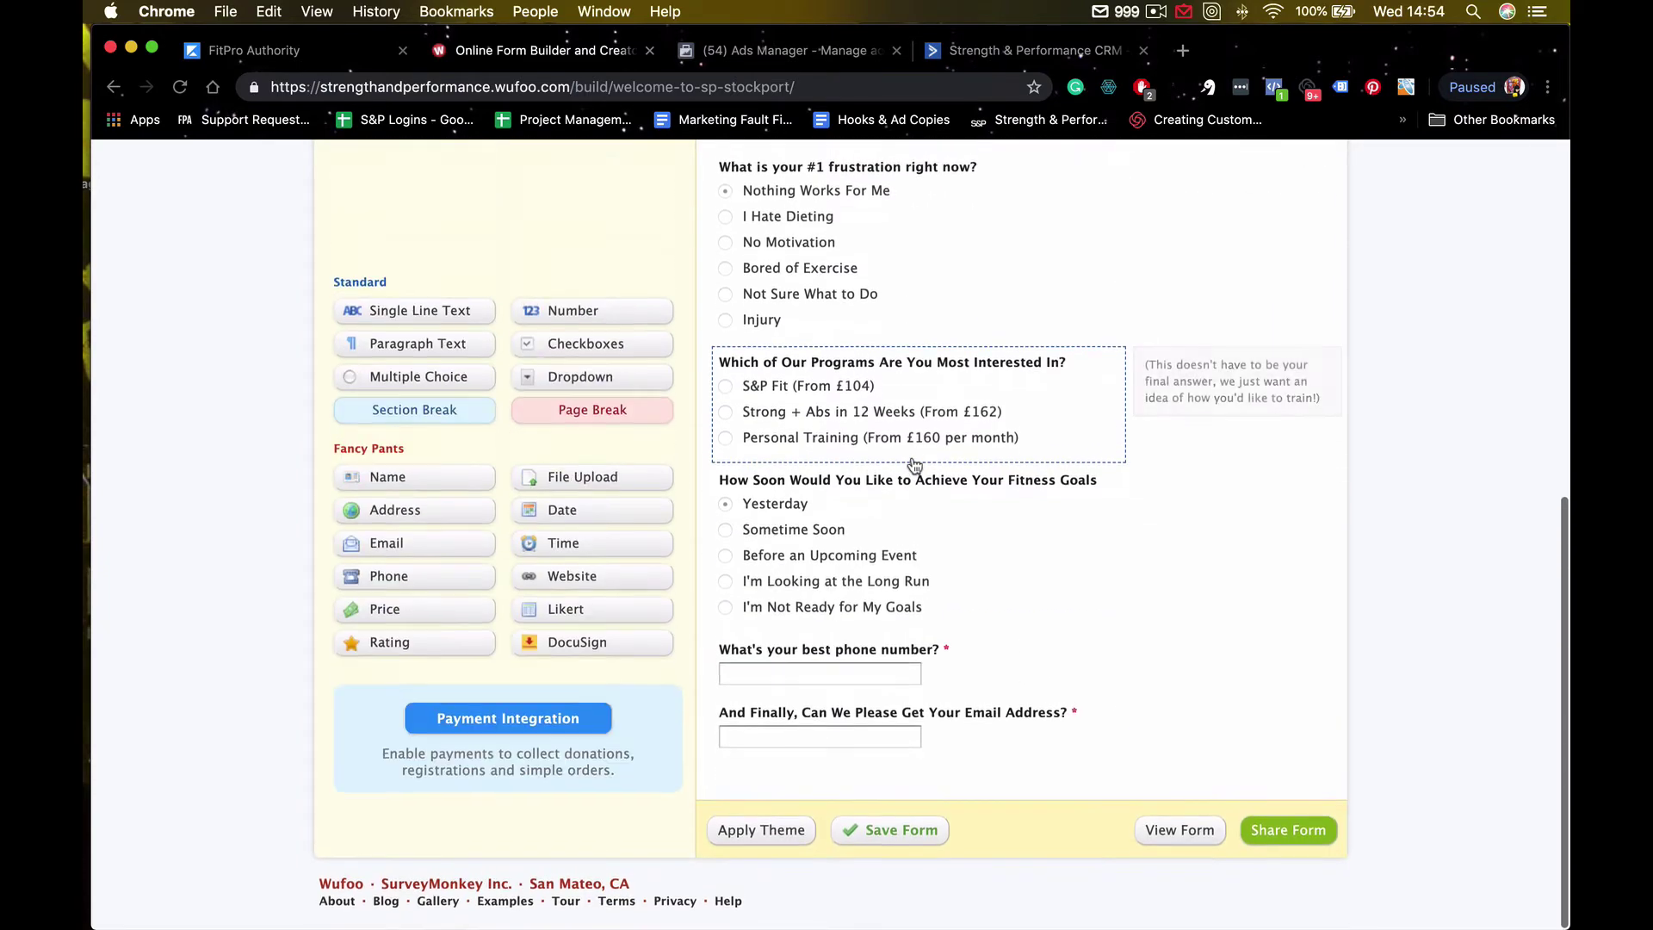
scroll(913, 465, up, 10)
scroll(913, 463, down, 2)
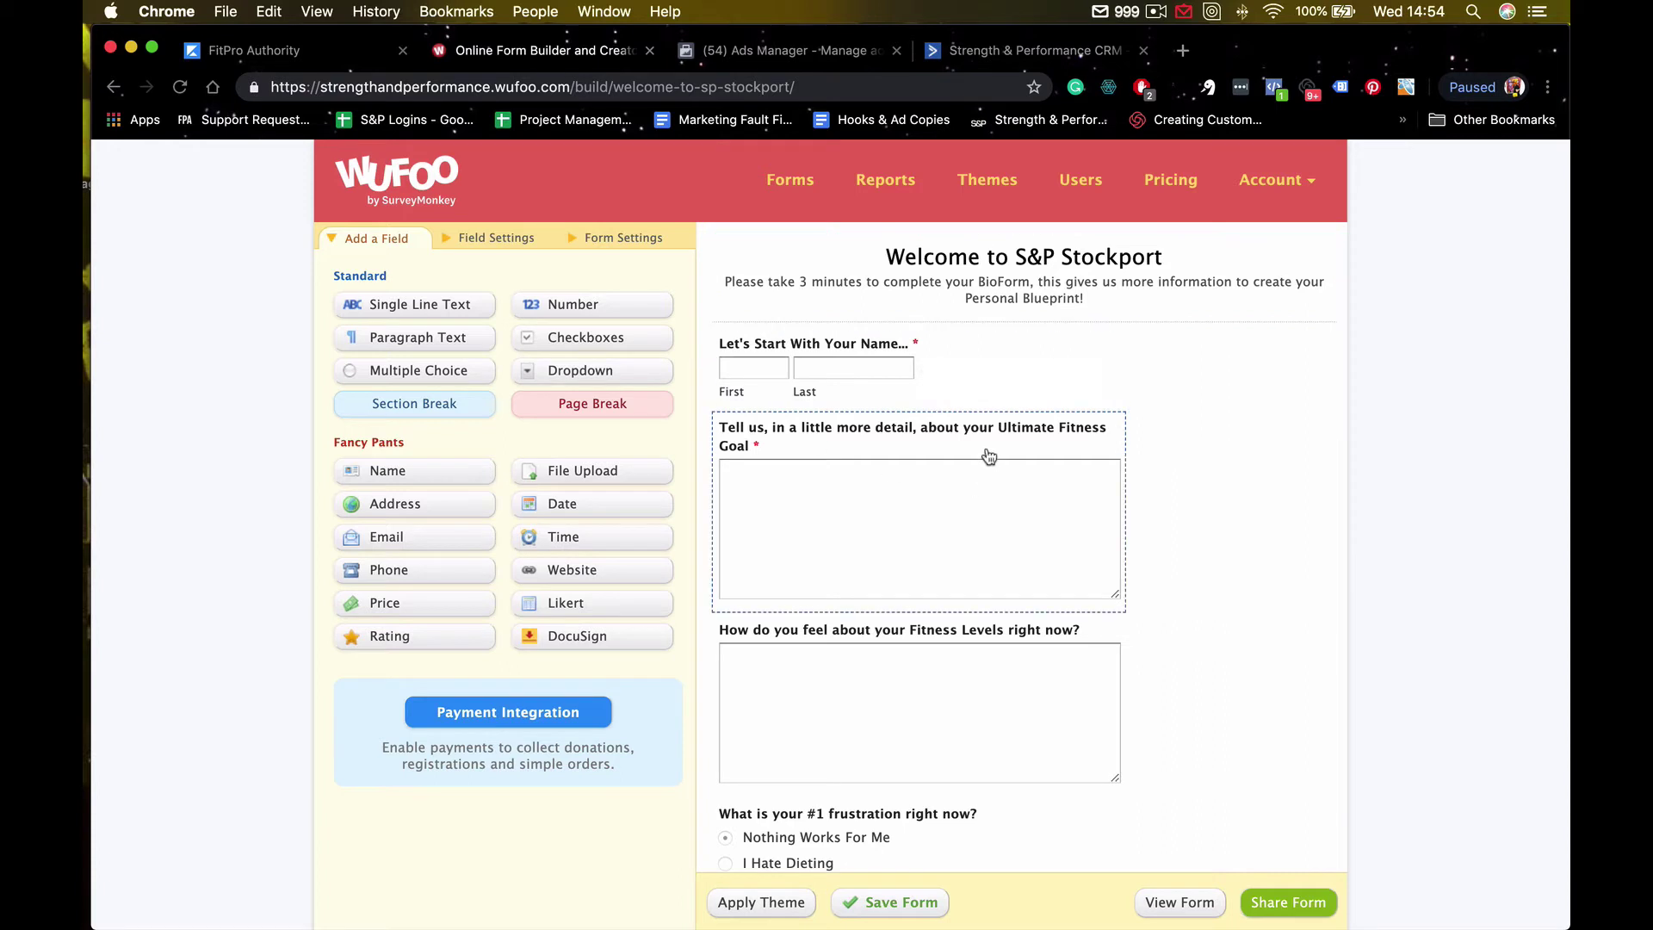
scroll(989, 456, down, 2)
- Examine the field settings of the Ultimate Fitness Goal and Fitness Levels paragraph questions
click(887, 395)
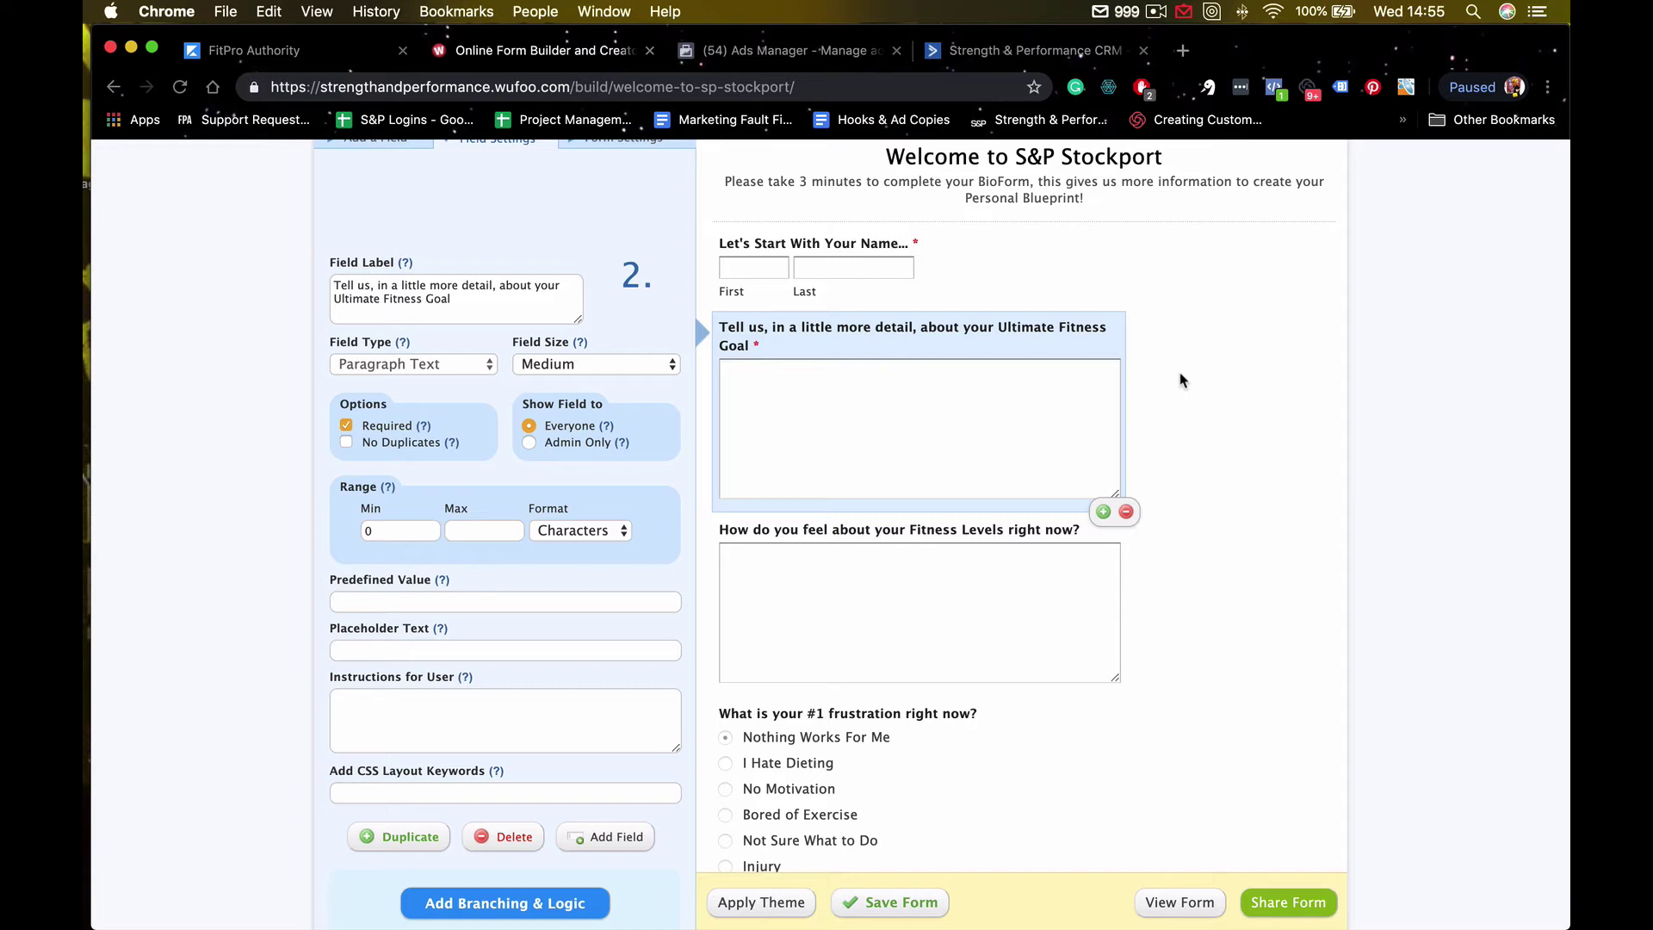
click(966, 568)
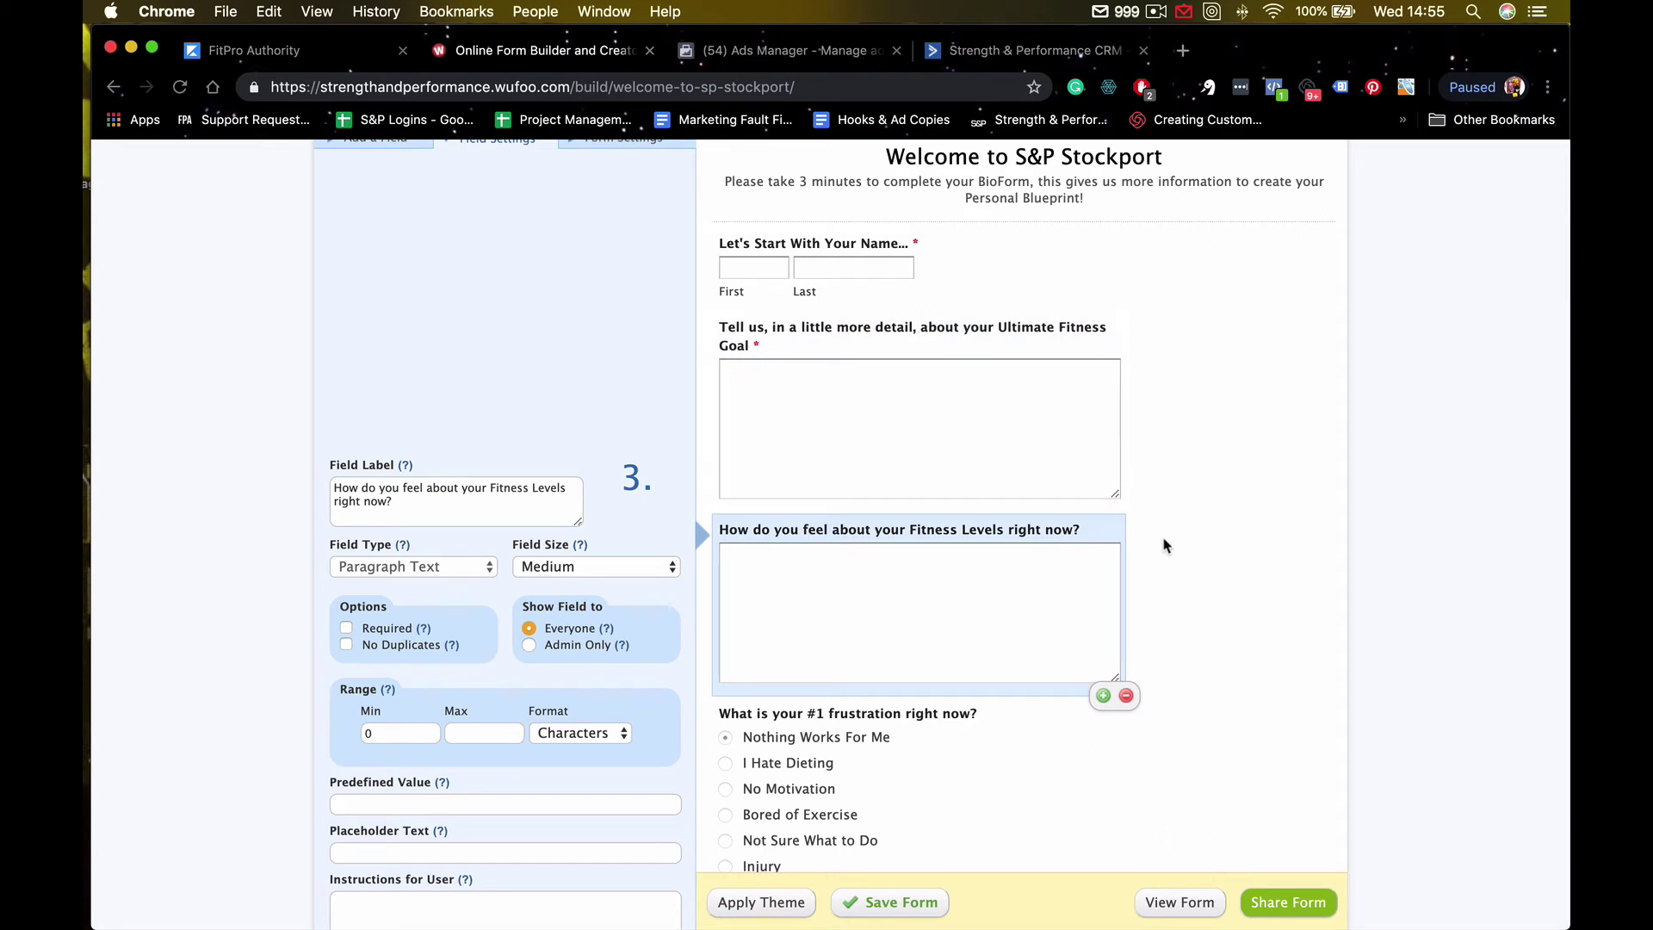
click(923, 388)
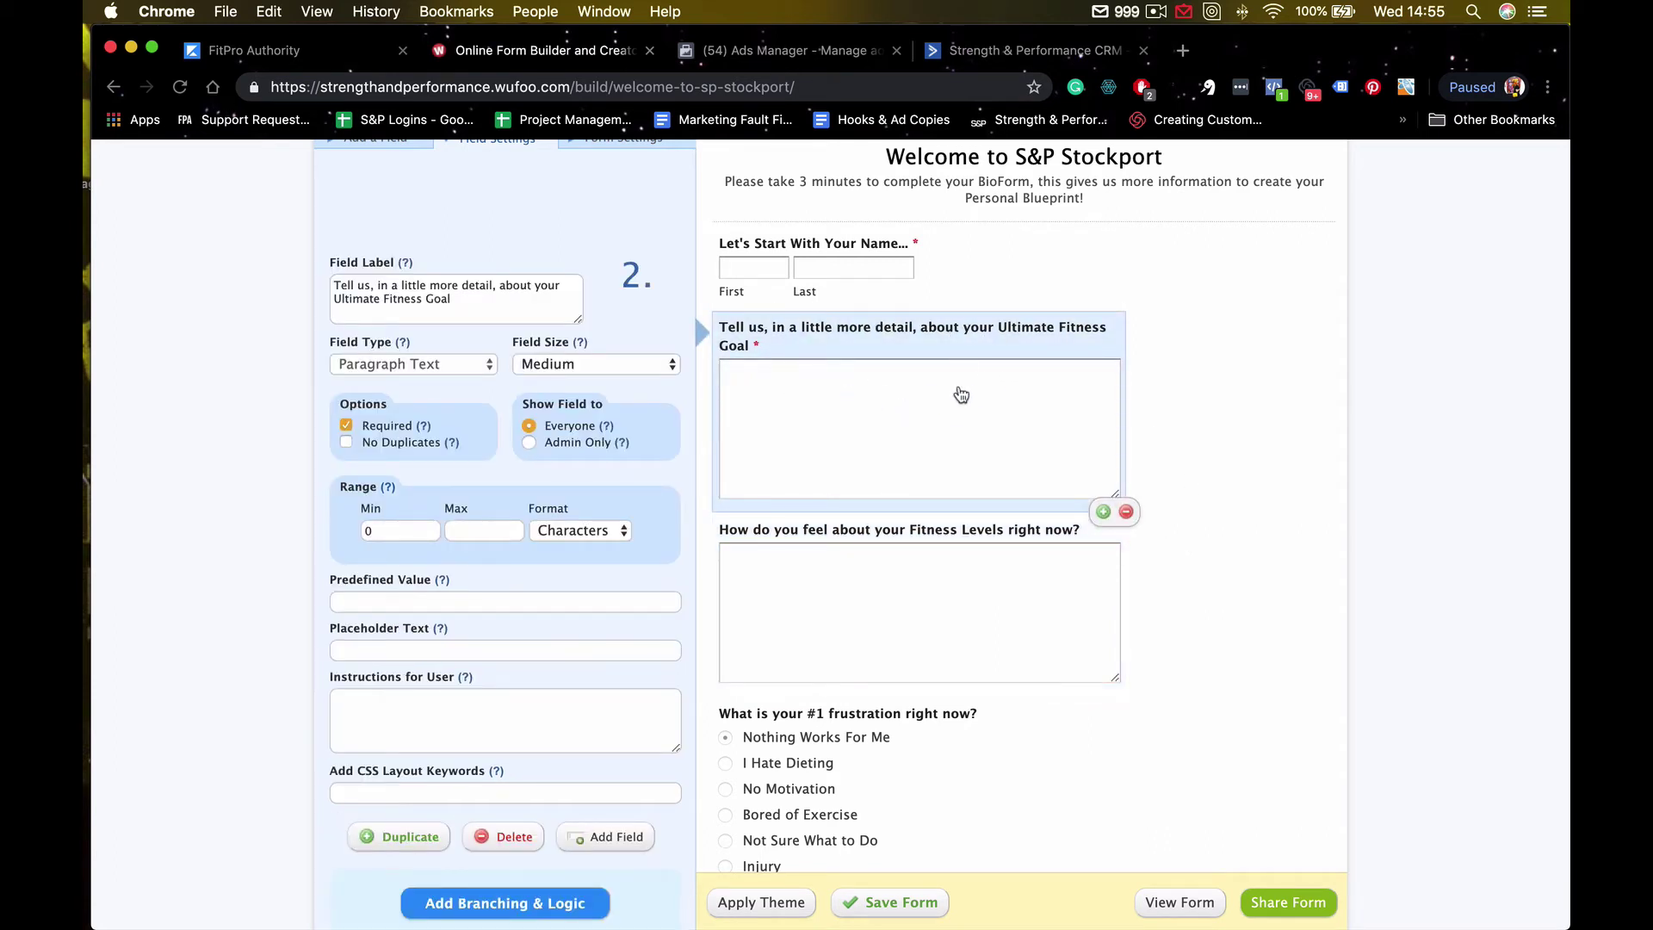
click(982, 565)
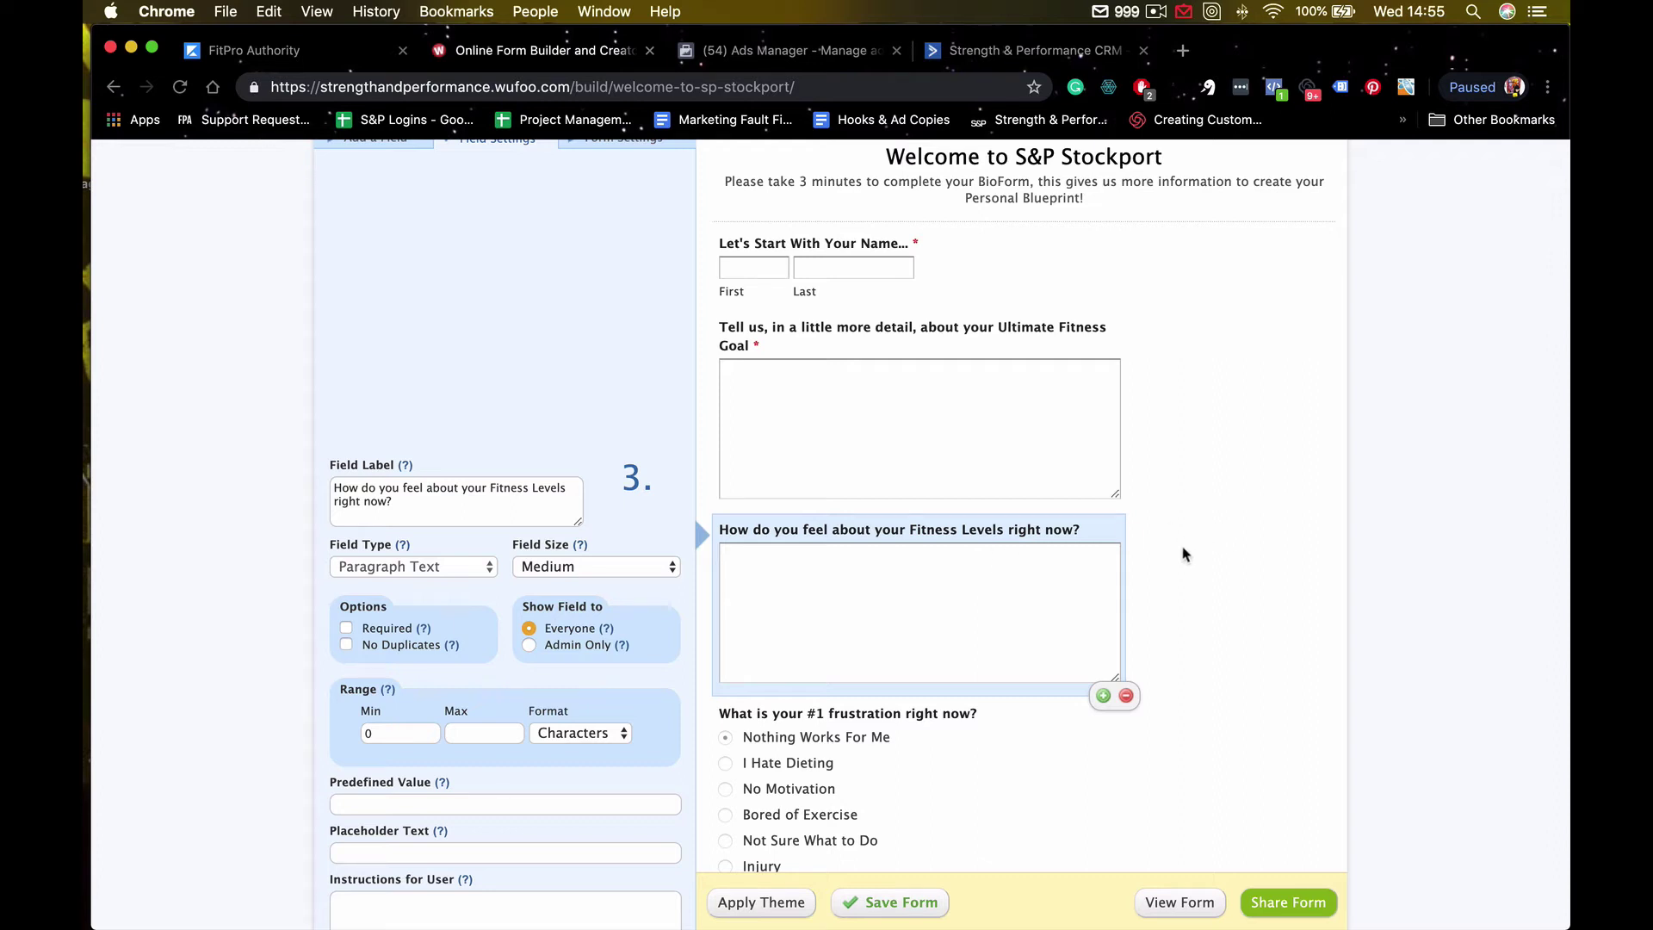
- Examine the choices and settings of the multiple-choice questions on #1 frustration, programs of interest and how soon to achieve fitness goals
scroll(1176, 573, down, 3)
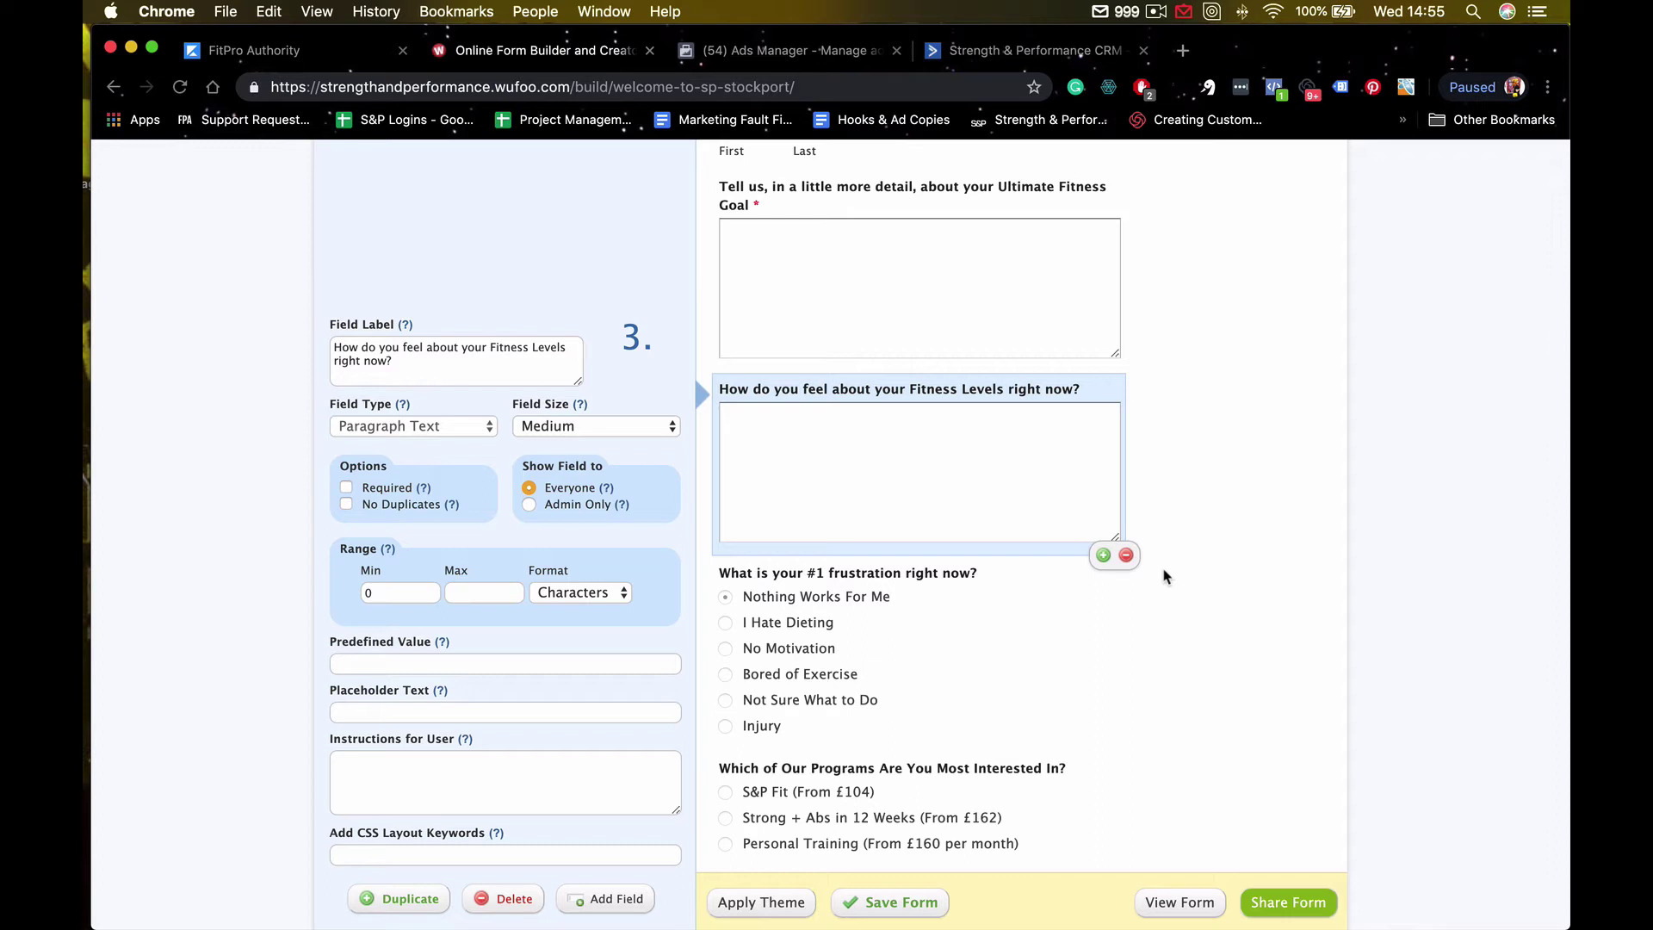
scroll(1055, 602, down, 2)
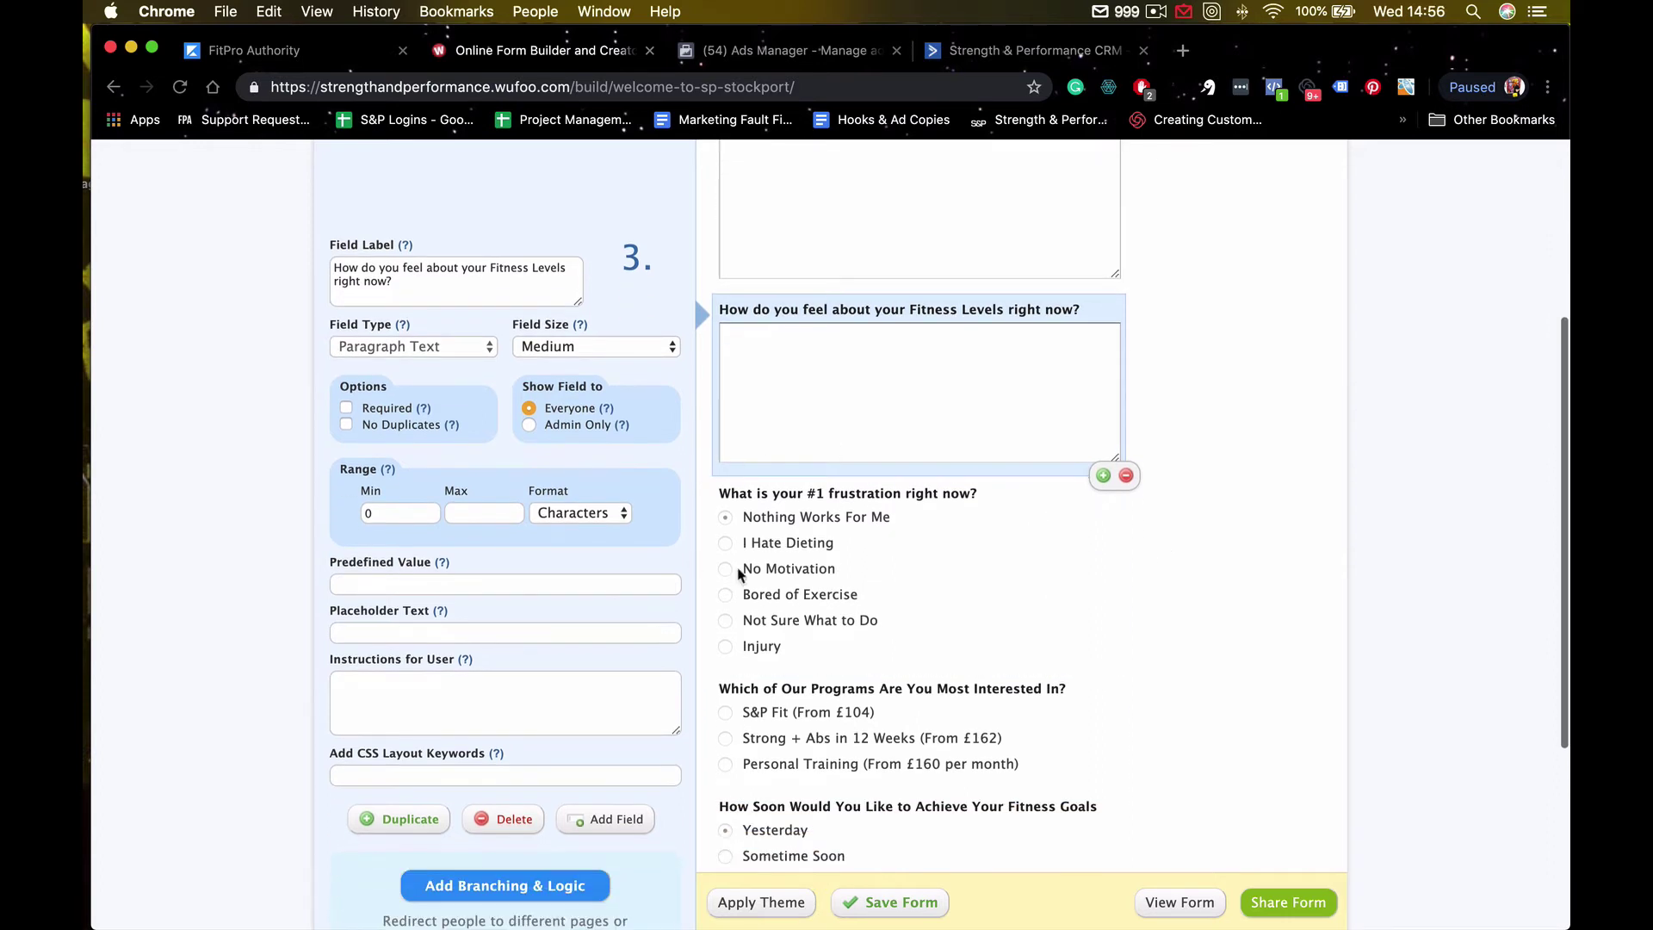
click(908, 524)
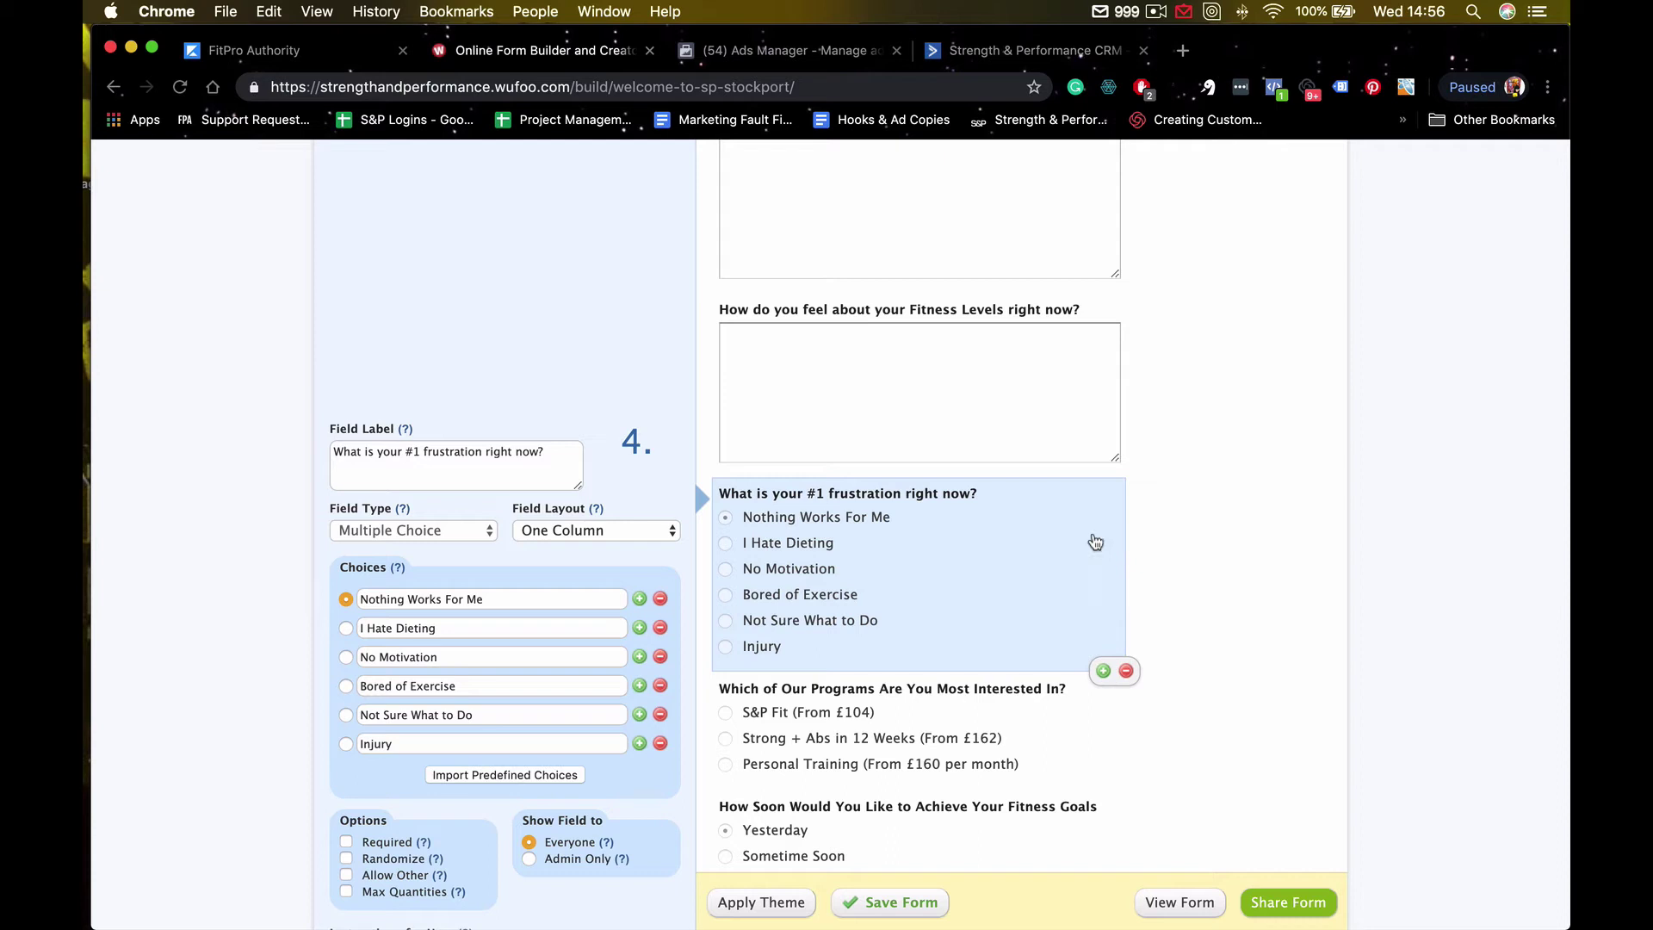
scroll(1077, 560, down, 3)
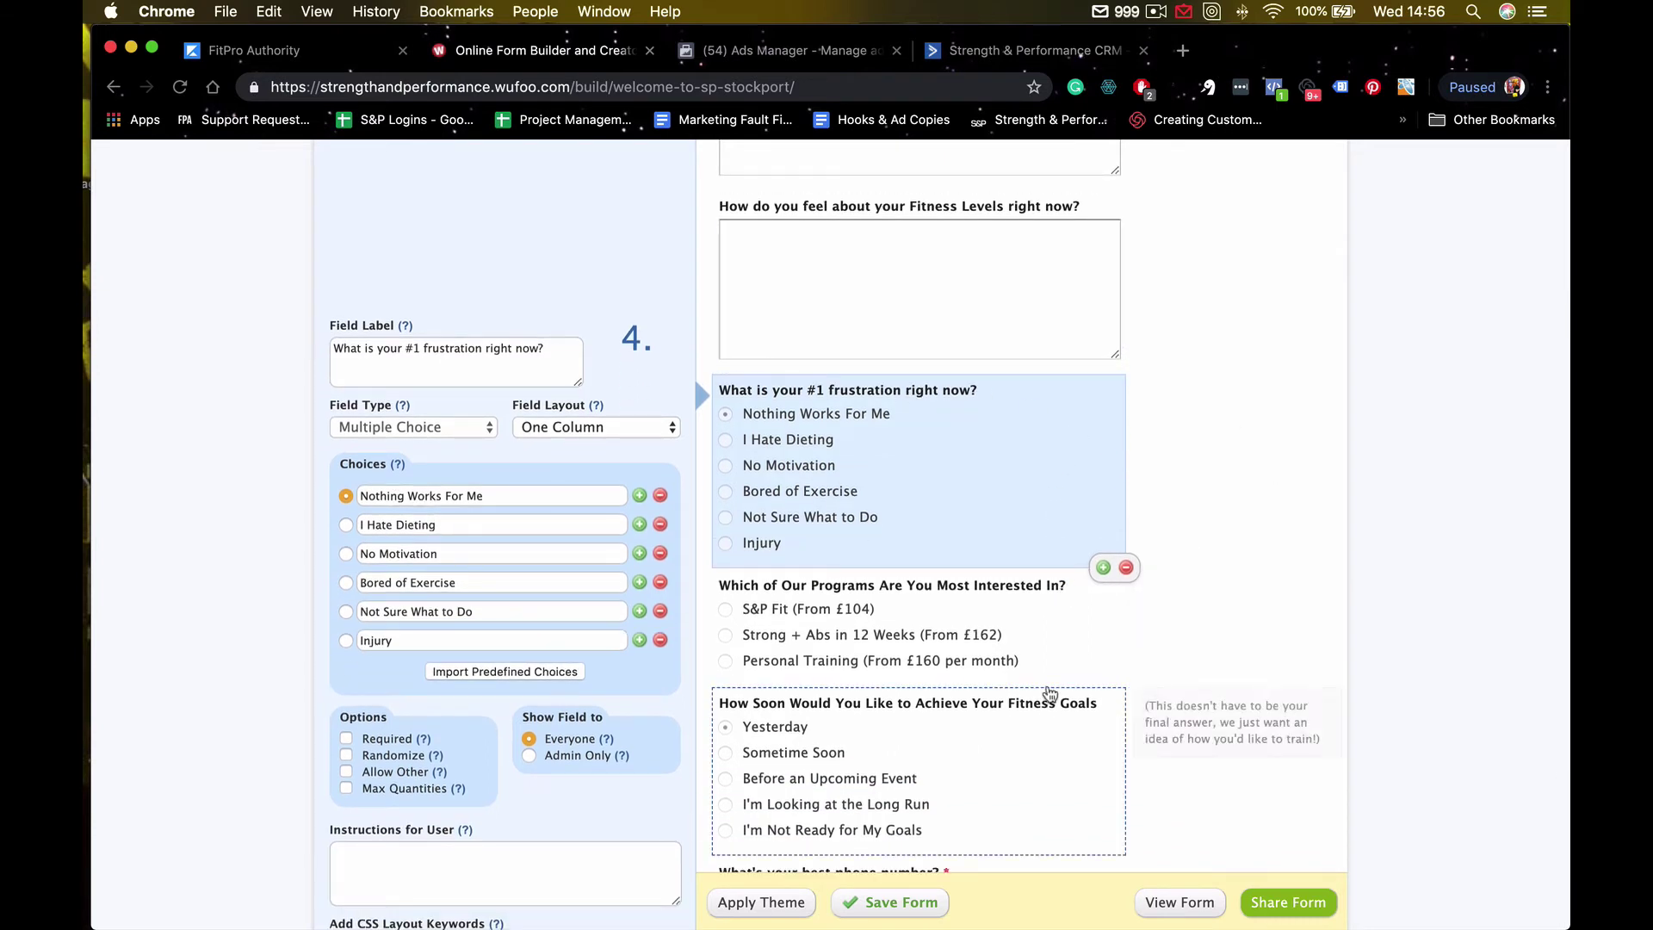
click(938, 575)
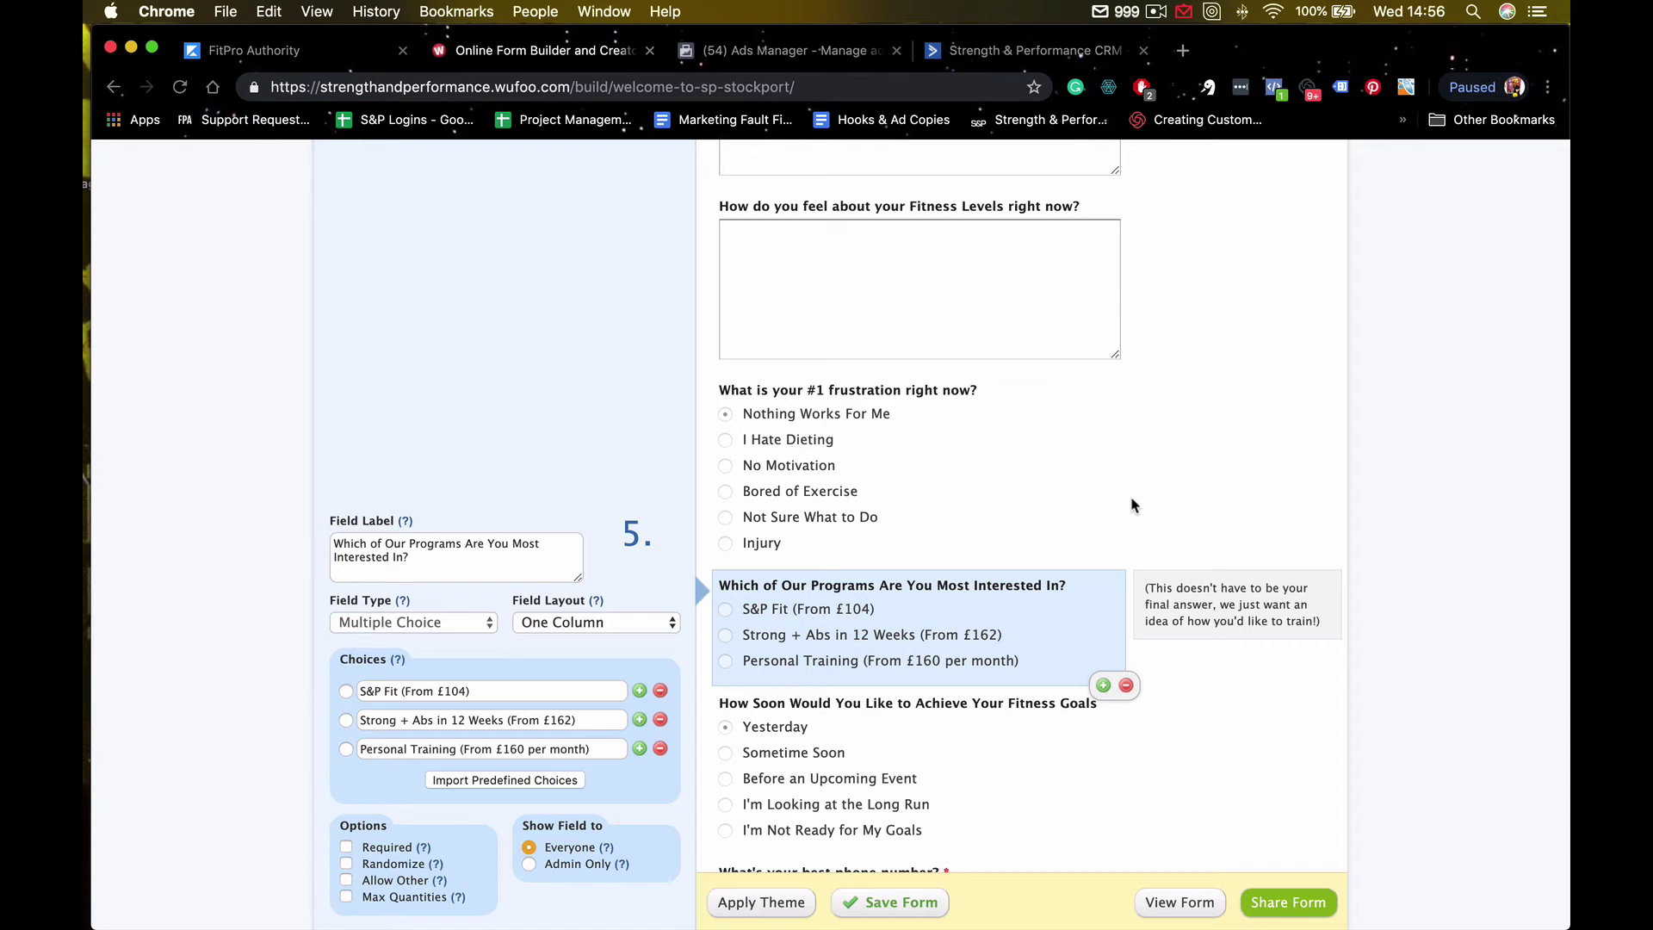
scroll(941, 638, down, 3)
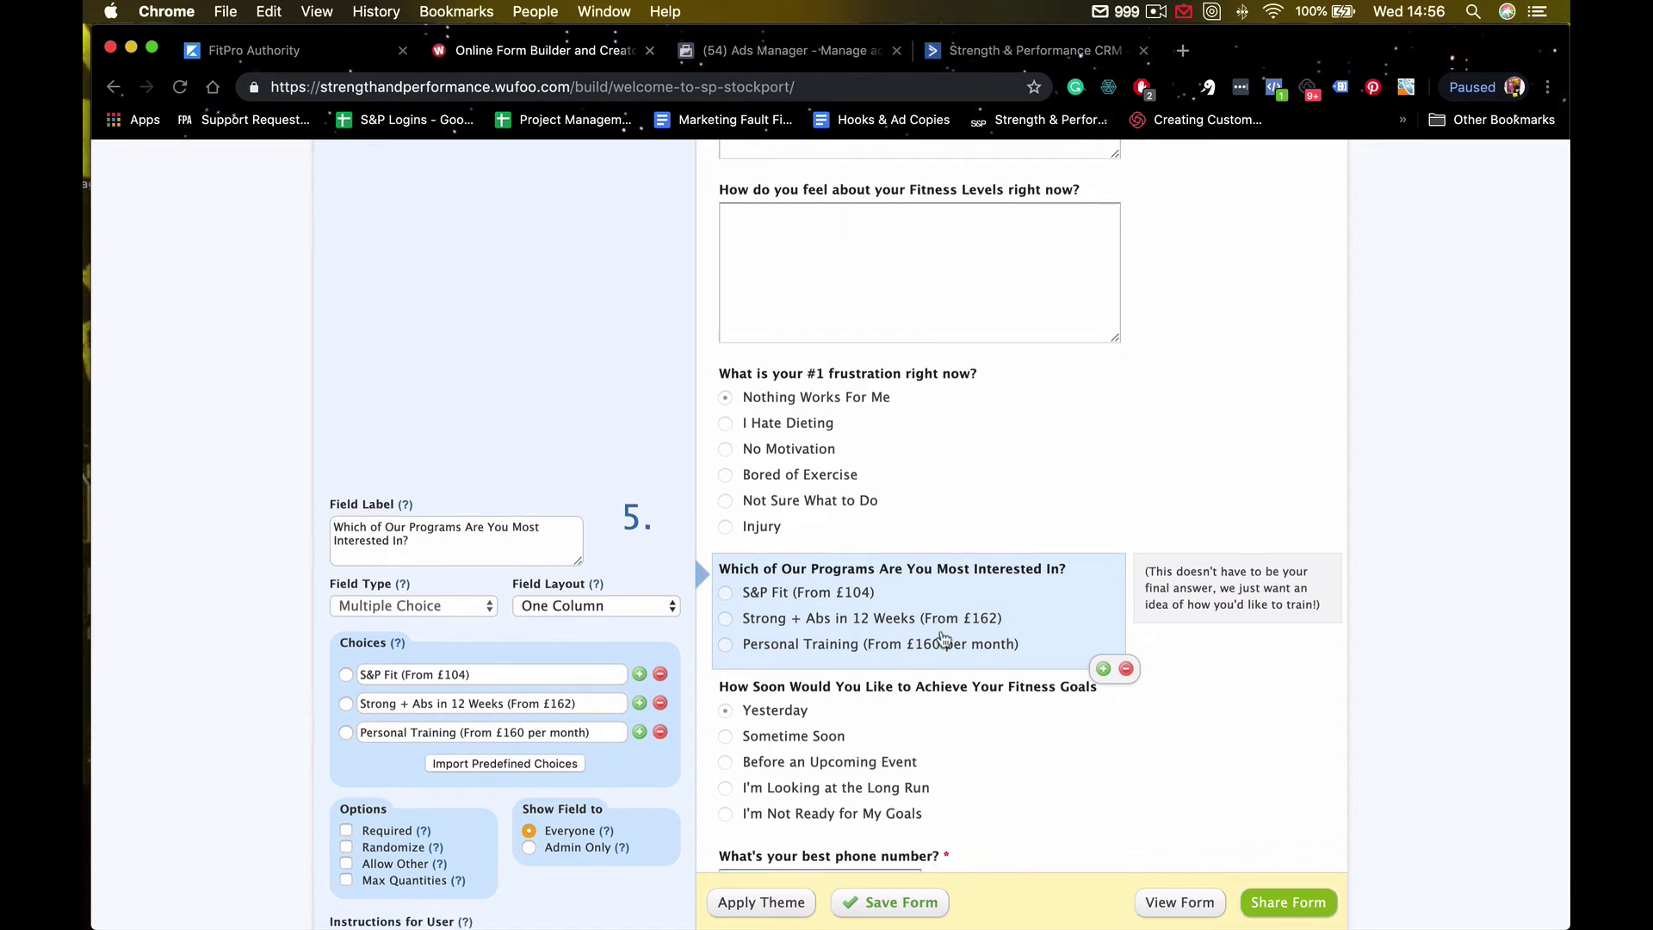
click(910, 603)
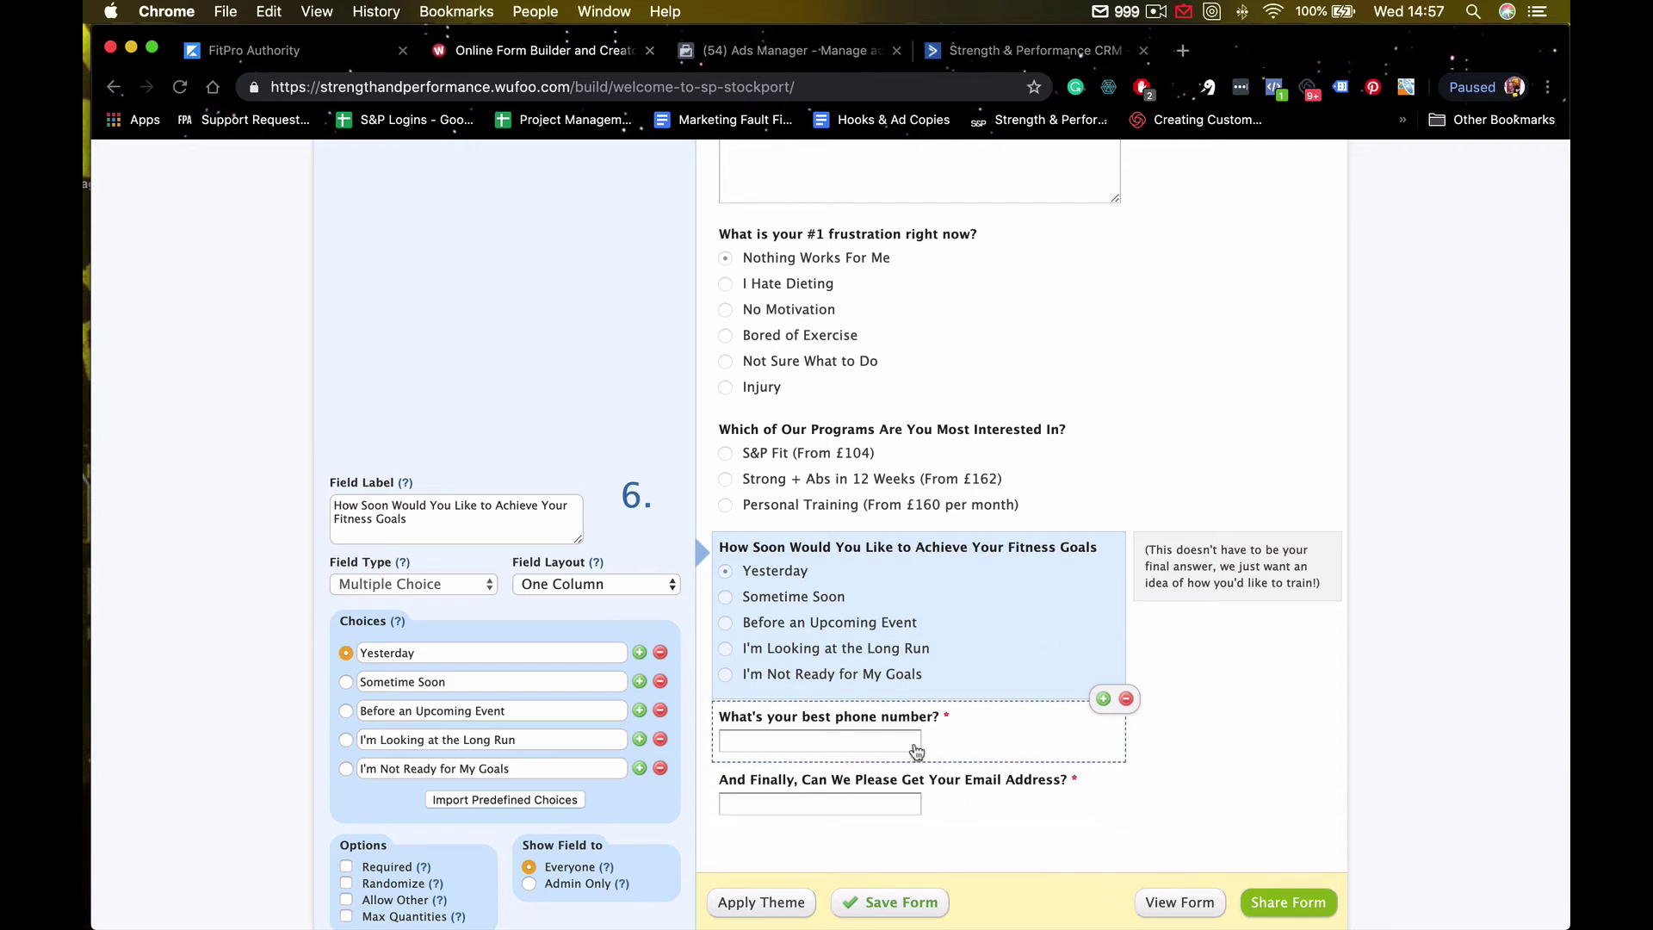
- Examine the field settings of the phone number and email address questions at the end of the form
click(915, 750)
click(920, 788)
click(924, 750)
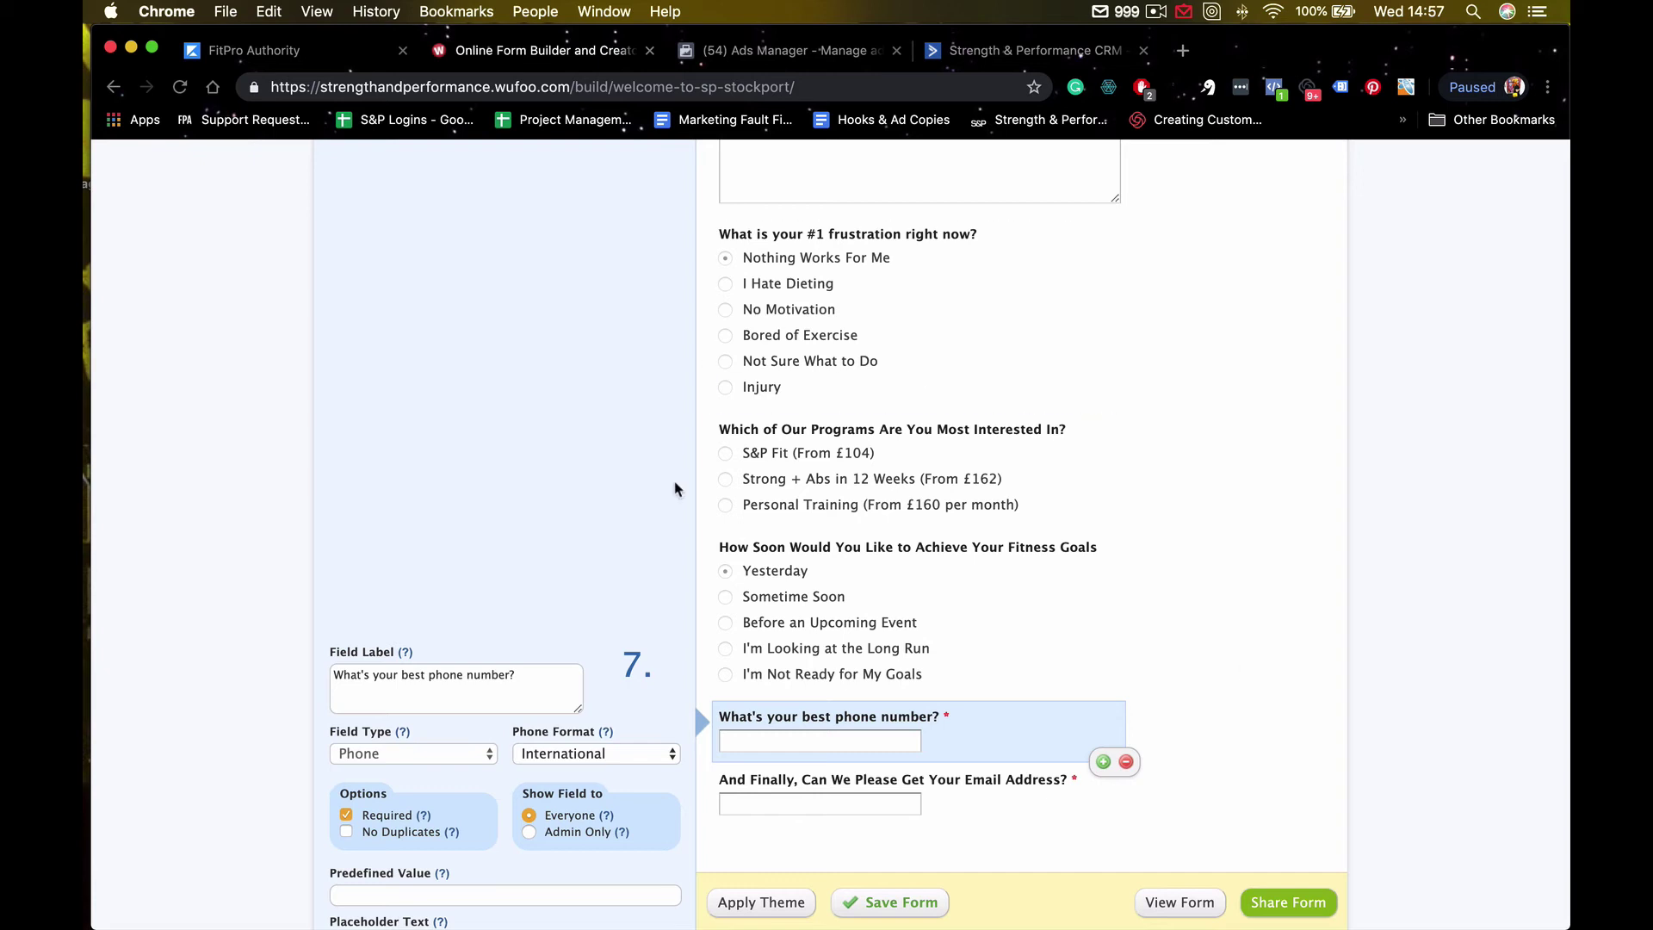
- Save the Welcome to S&P Stockport form and choose to continue editing it
scroll(942, 689, down, 3)
scroll(927, 720, down, 3)
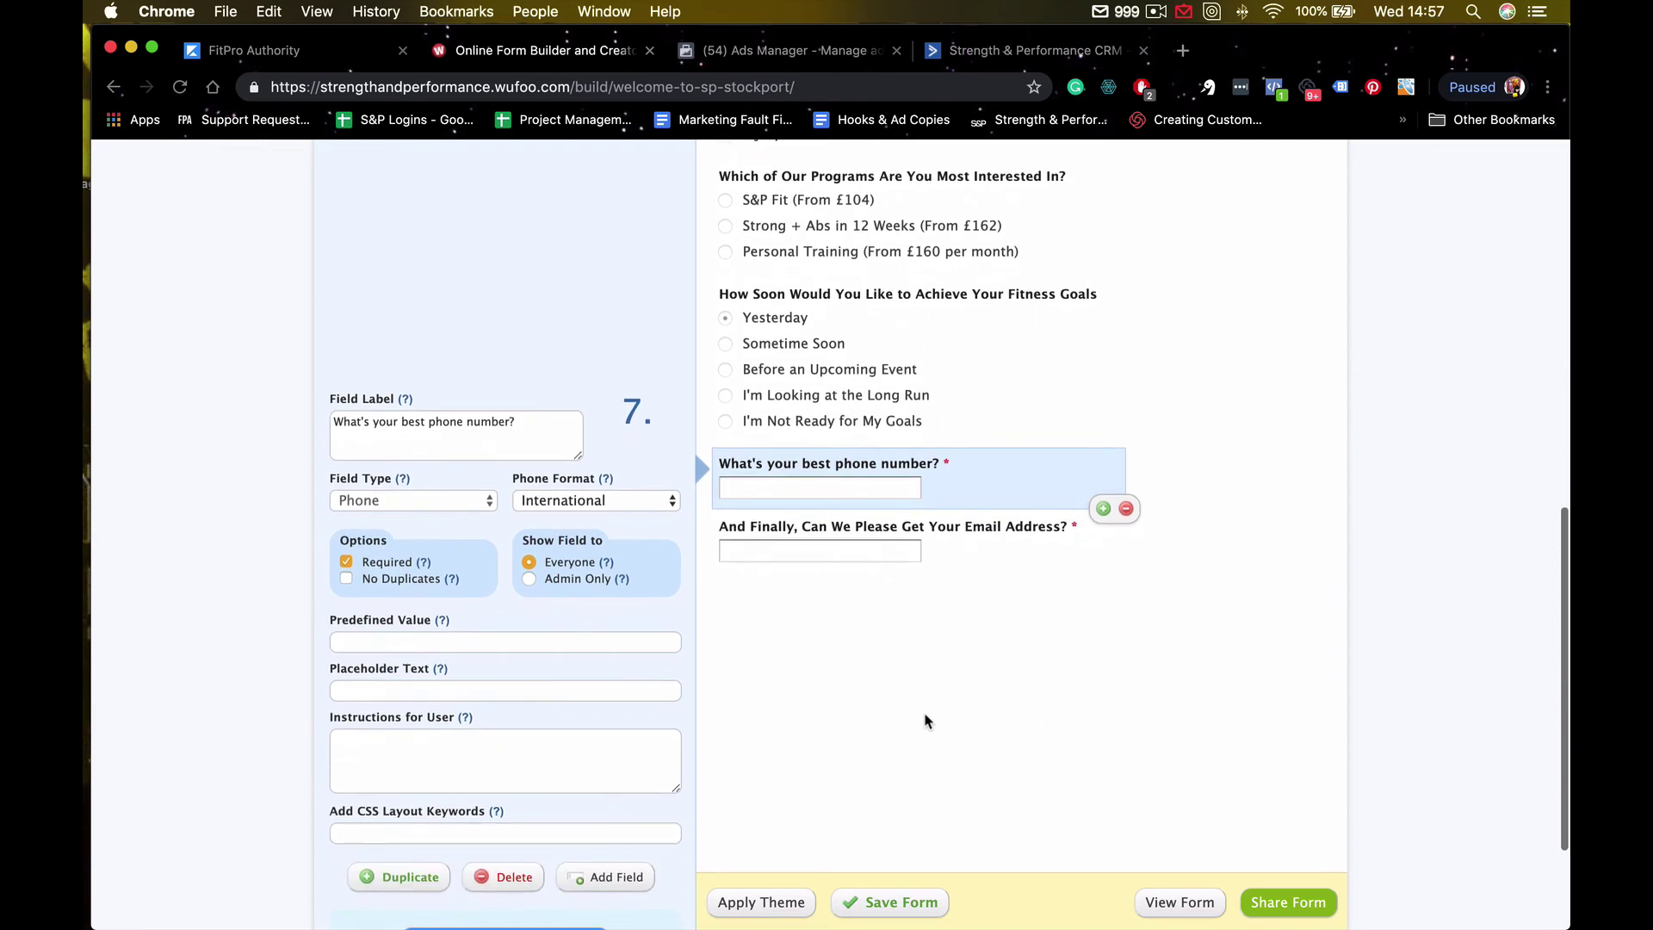
scroll(926, 720, up, 2)
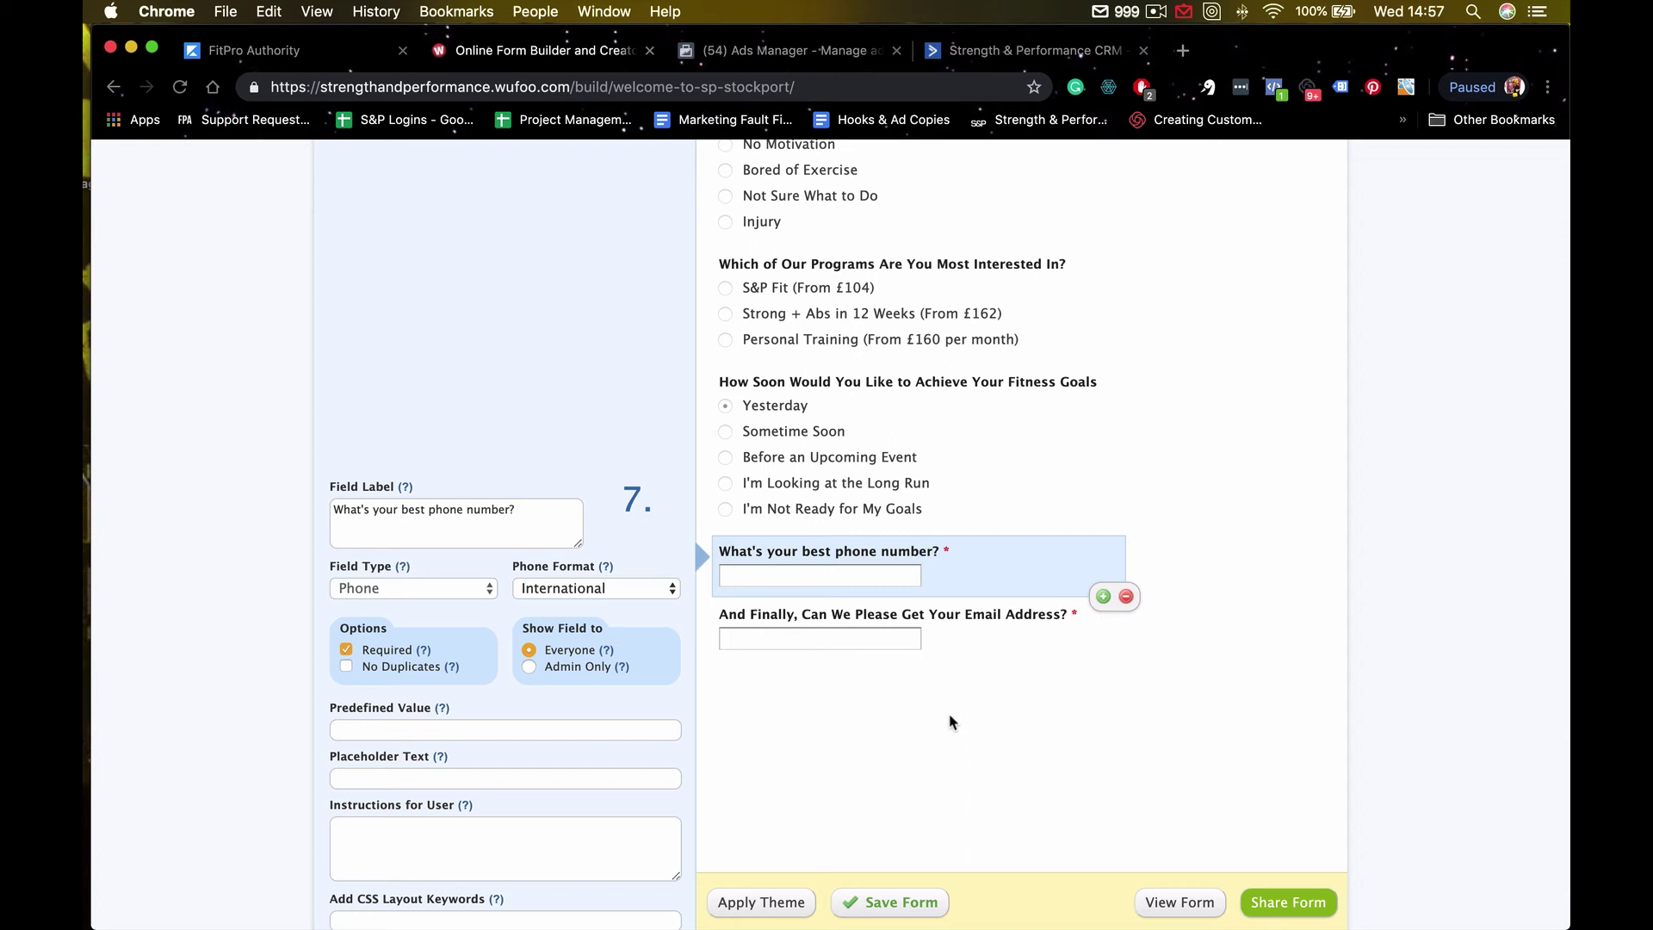
scroll(904, 702, up, 4)
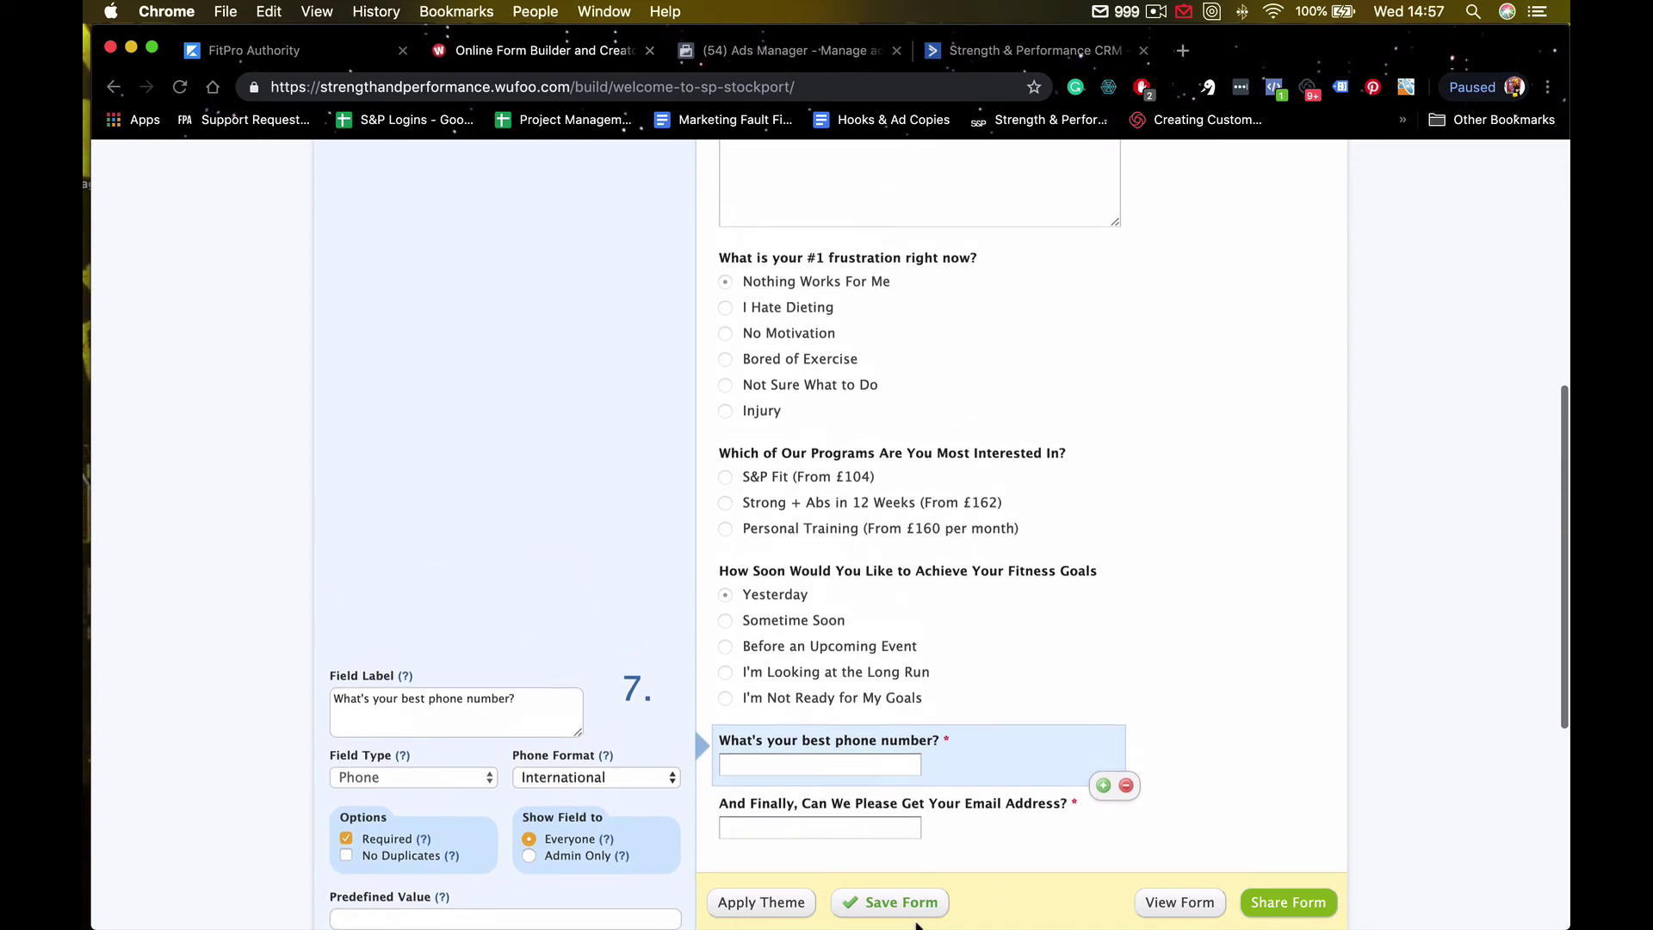
click(909, 910)
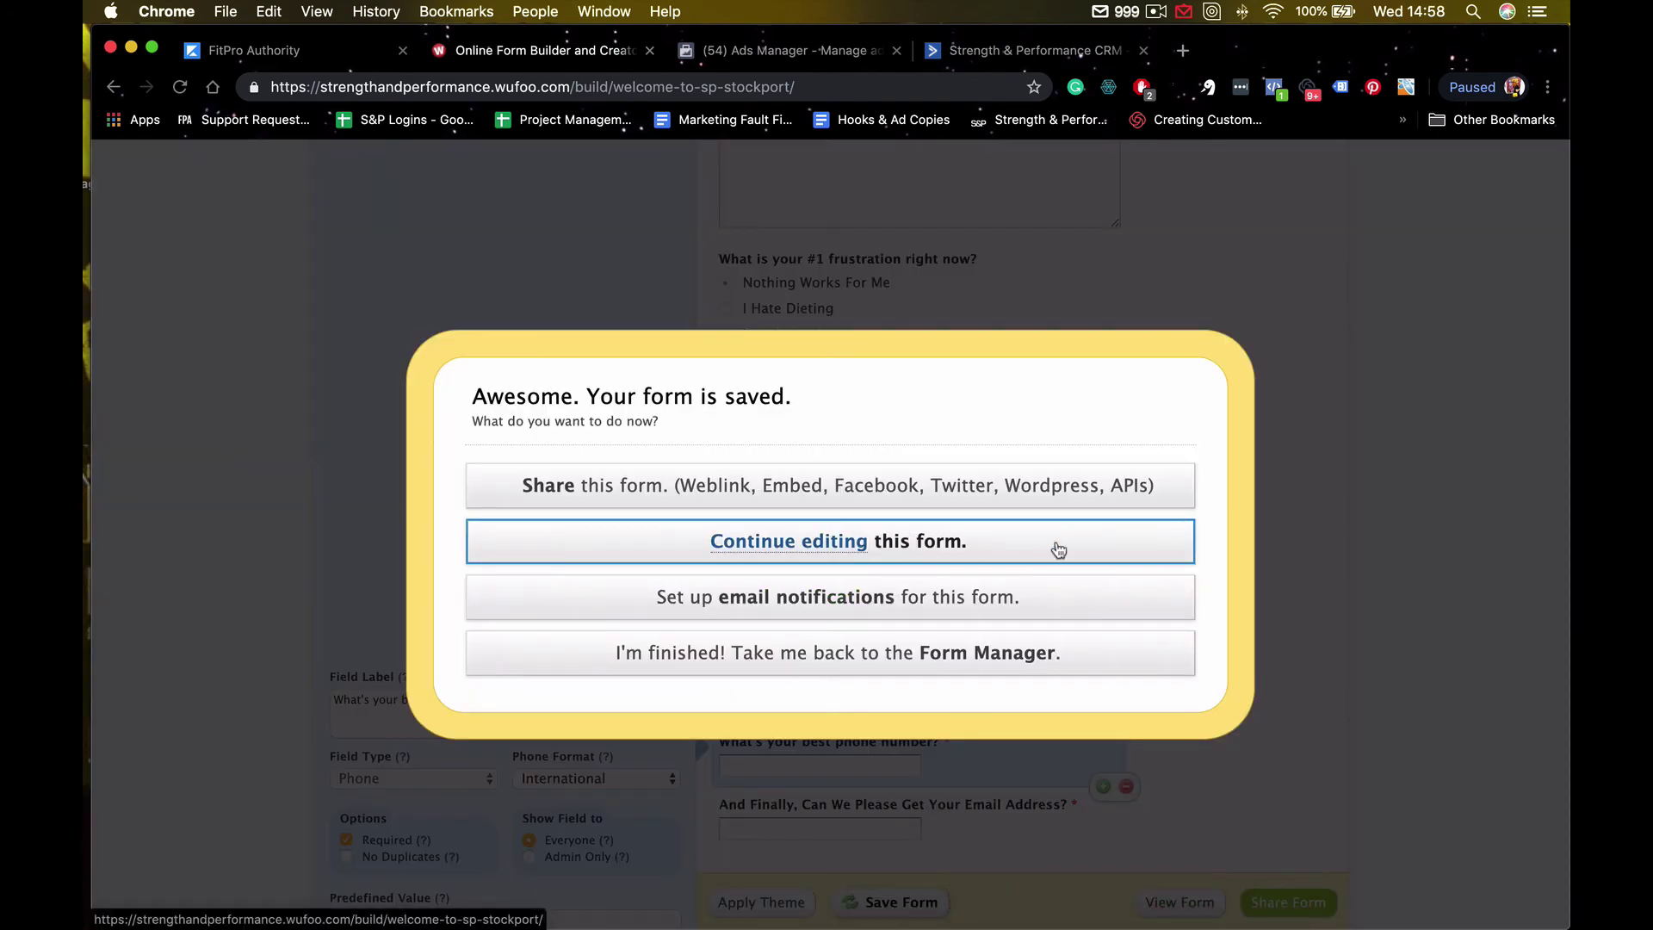
click(999, 540)
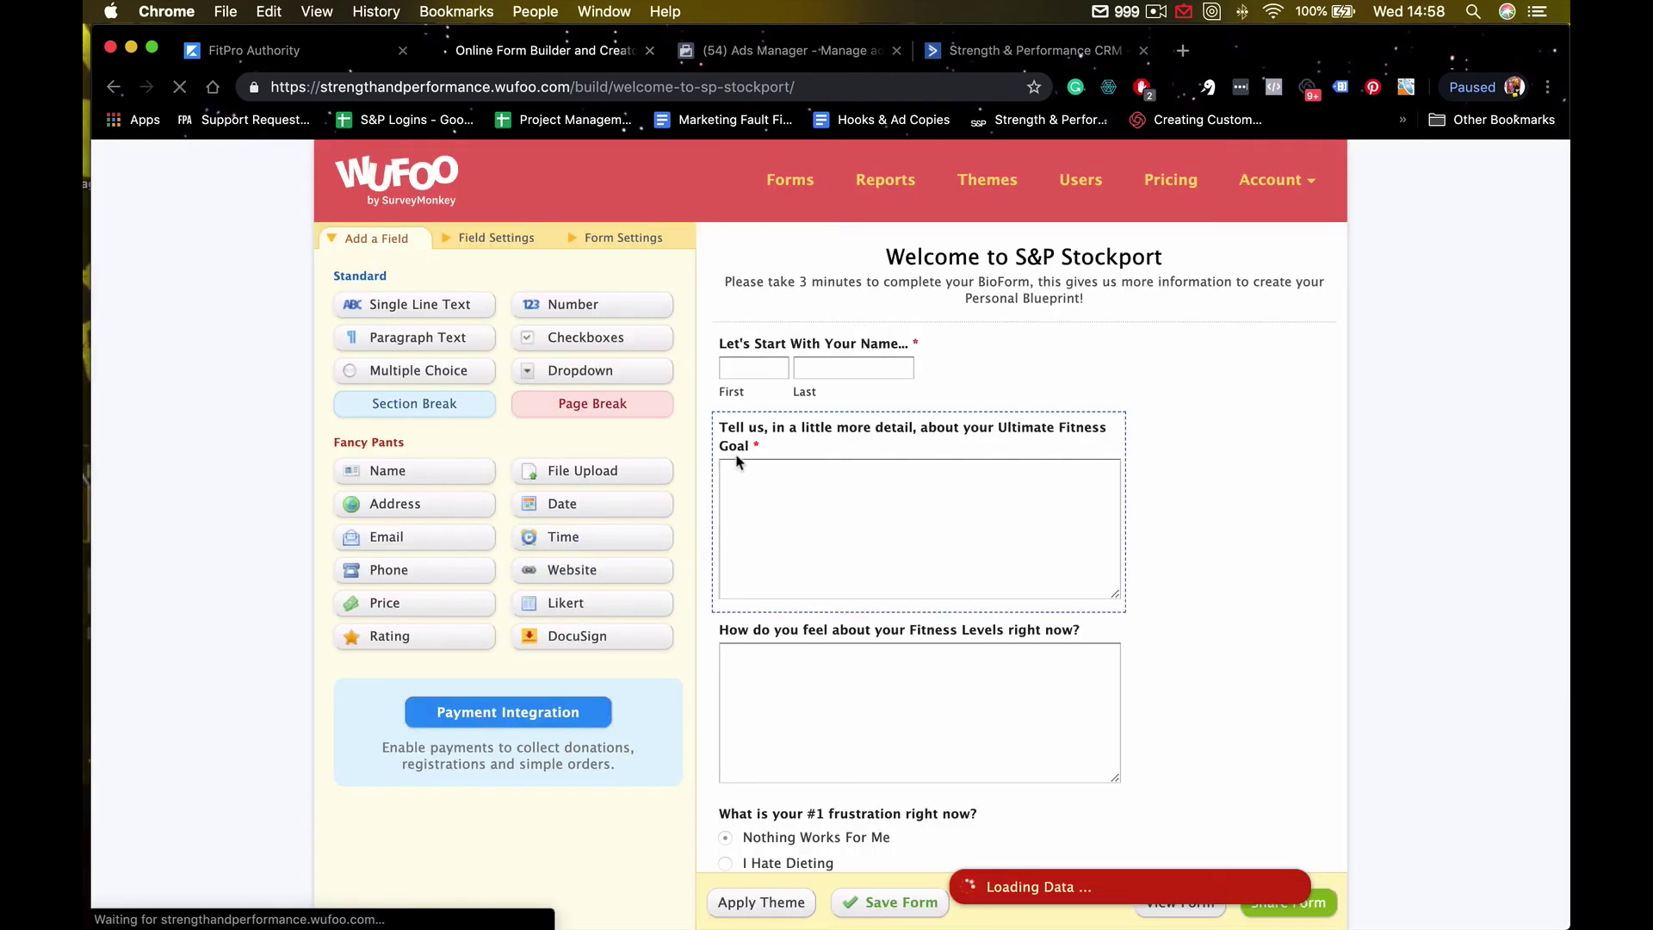
- Review the form settings and switch the form's confirmation option to Redirect to Website
click(609, 247)
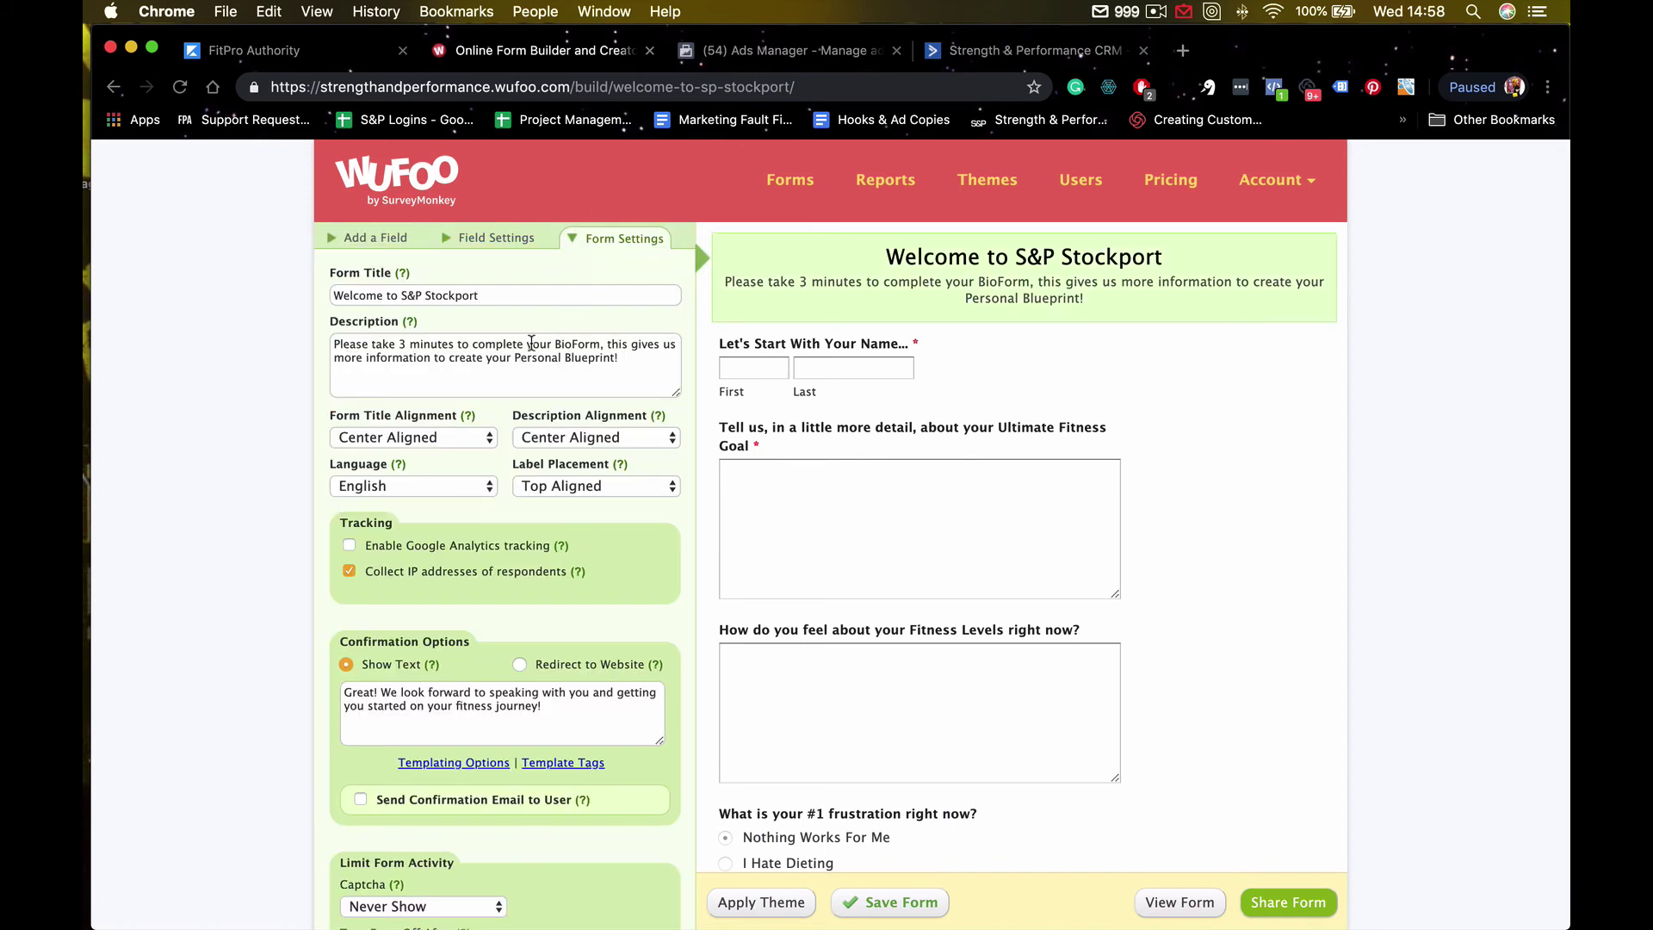
scroll(470, 362, down, 2)
scroll(469, 361, down, 6)
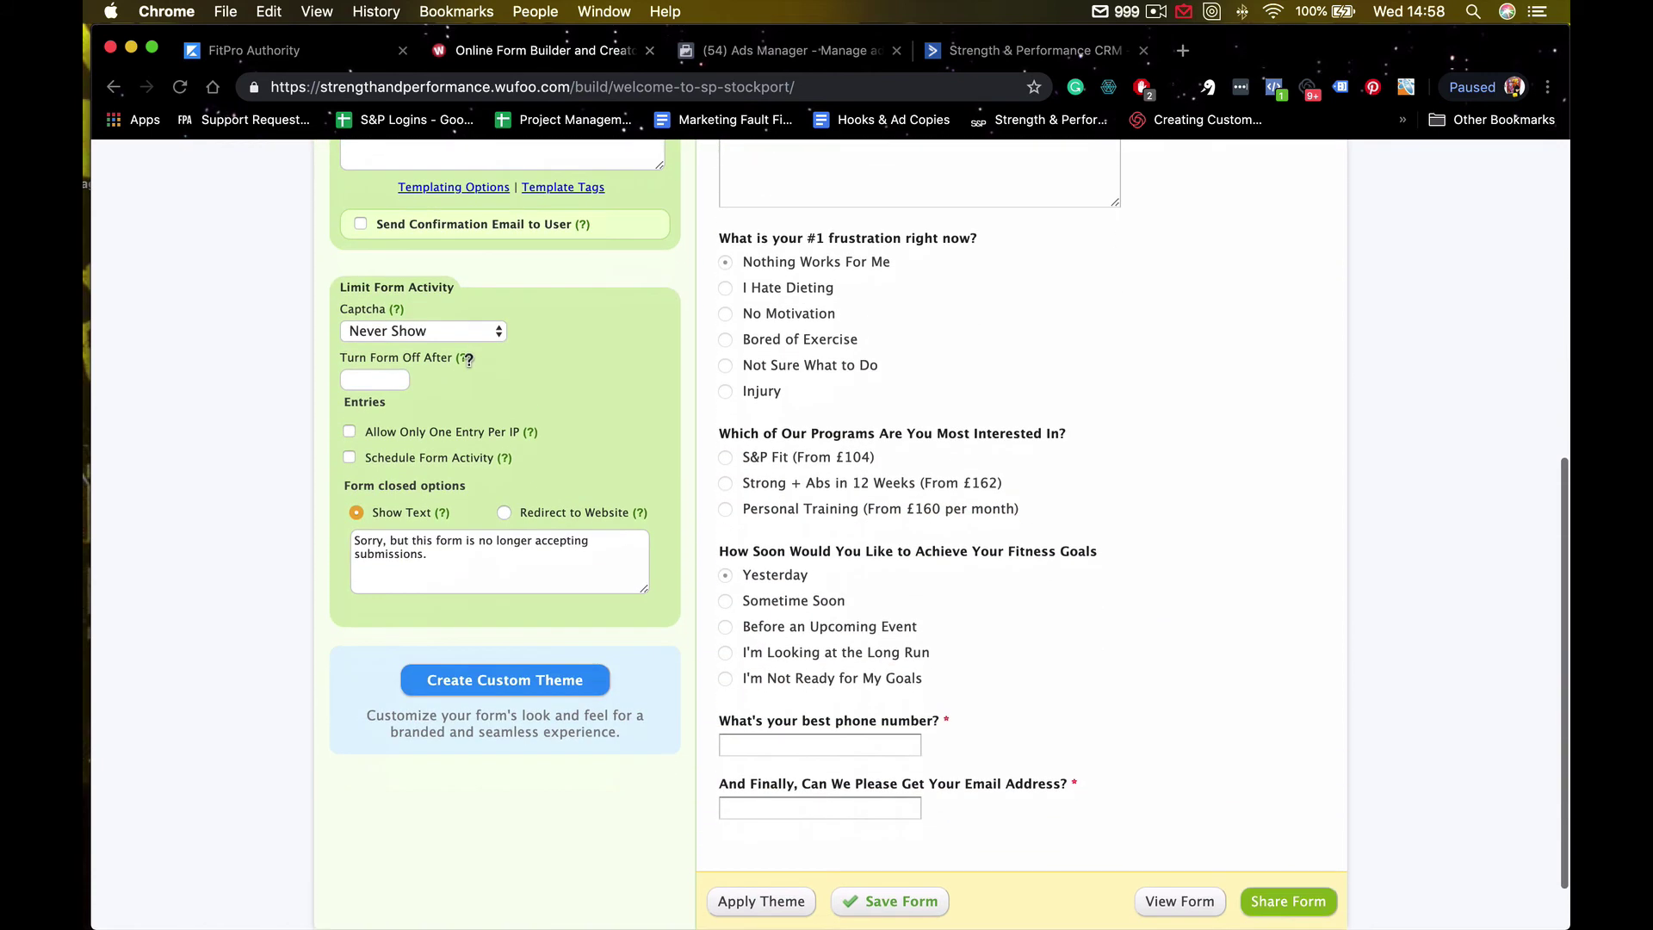
scroll(472, 366, up, 4)
scroll(470, 366, up, 3)
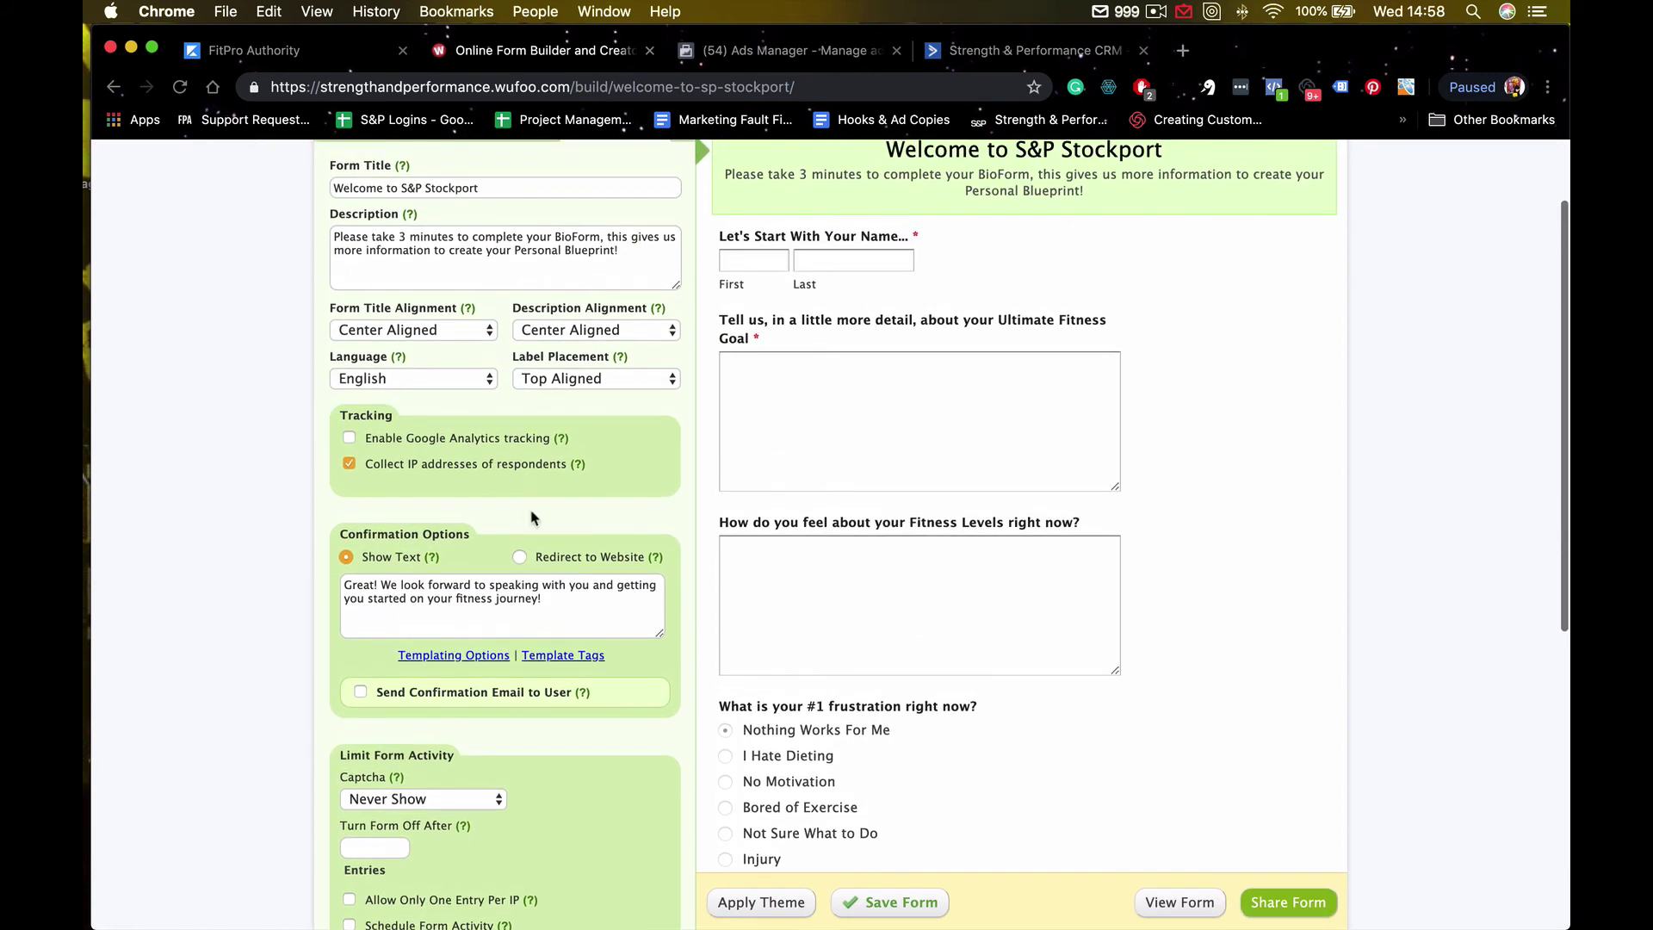
click(522, 558)
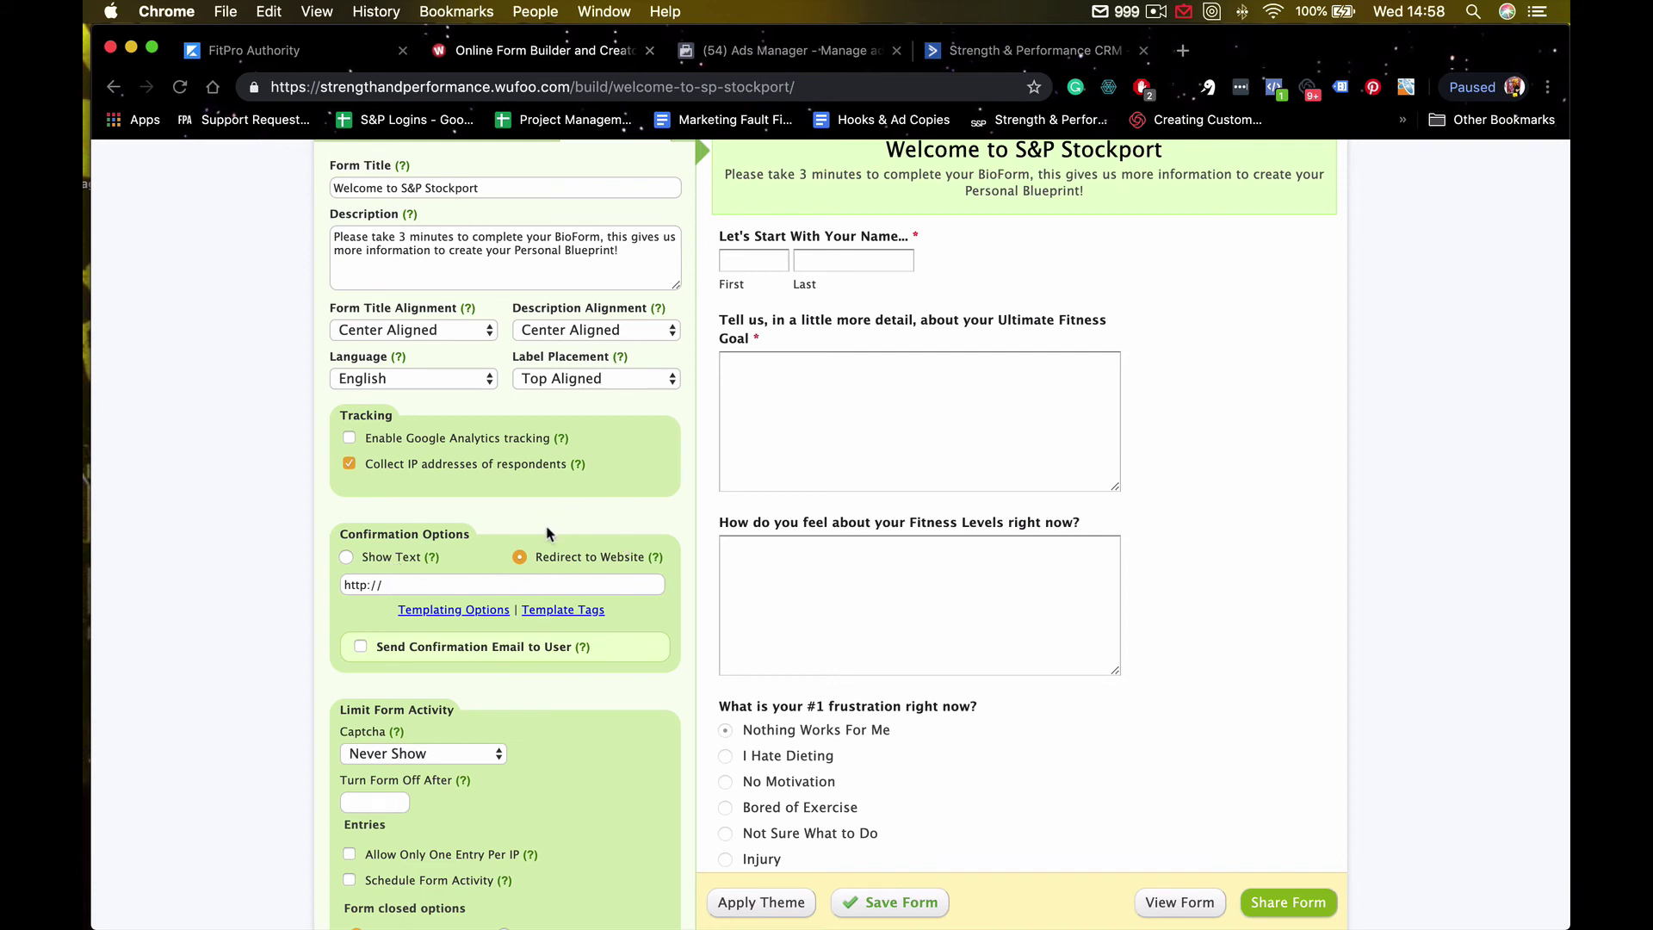
scroll(705, 495, up, 3)
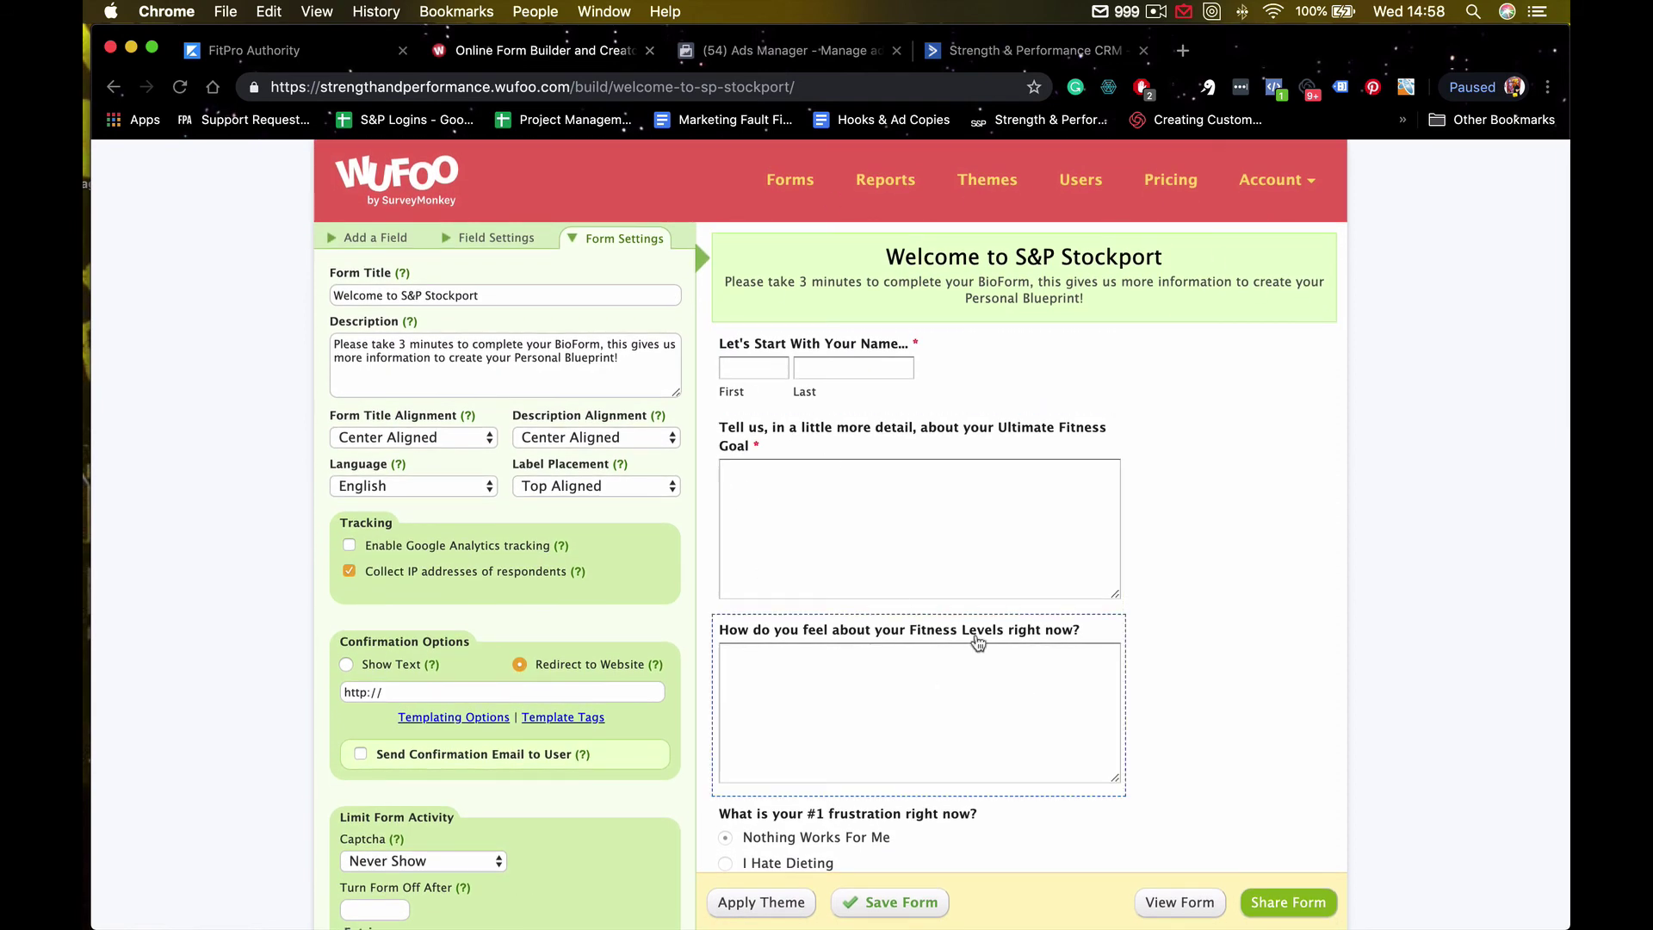
- Open the notification settings of the Welcome to S&P Stockport form and examine the email address that receives new entries
click(791, 181)
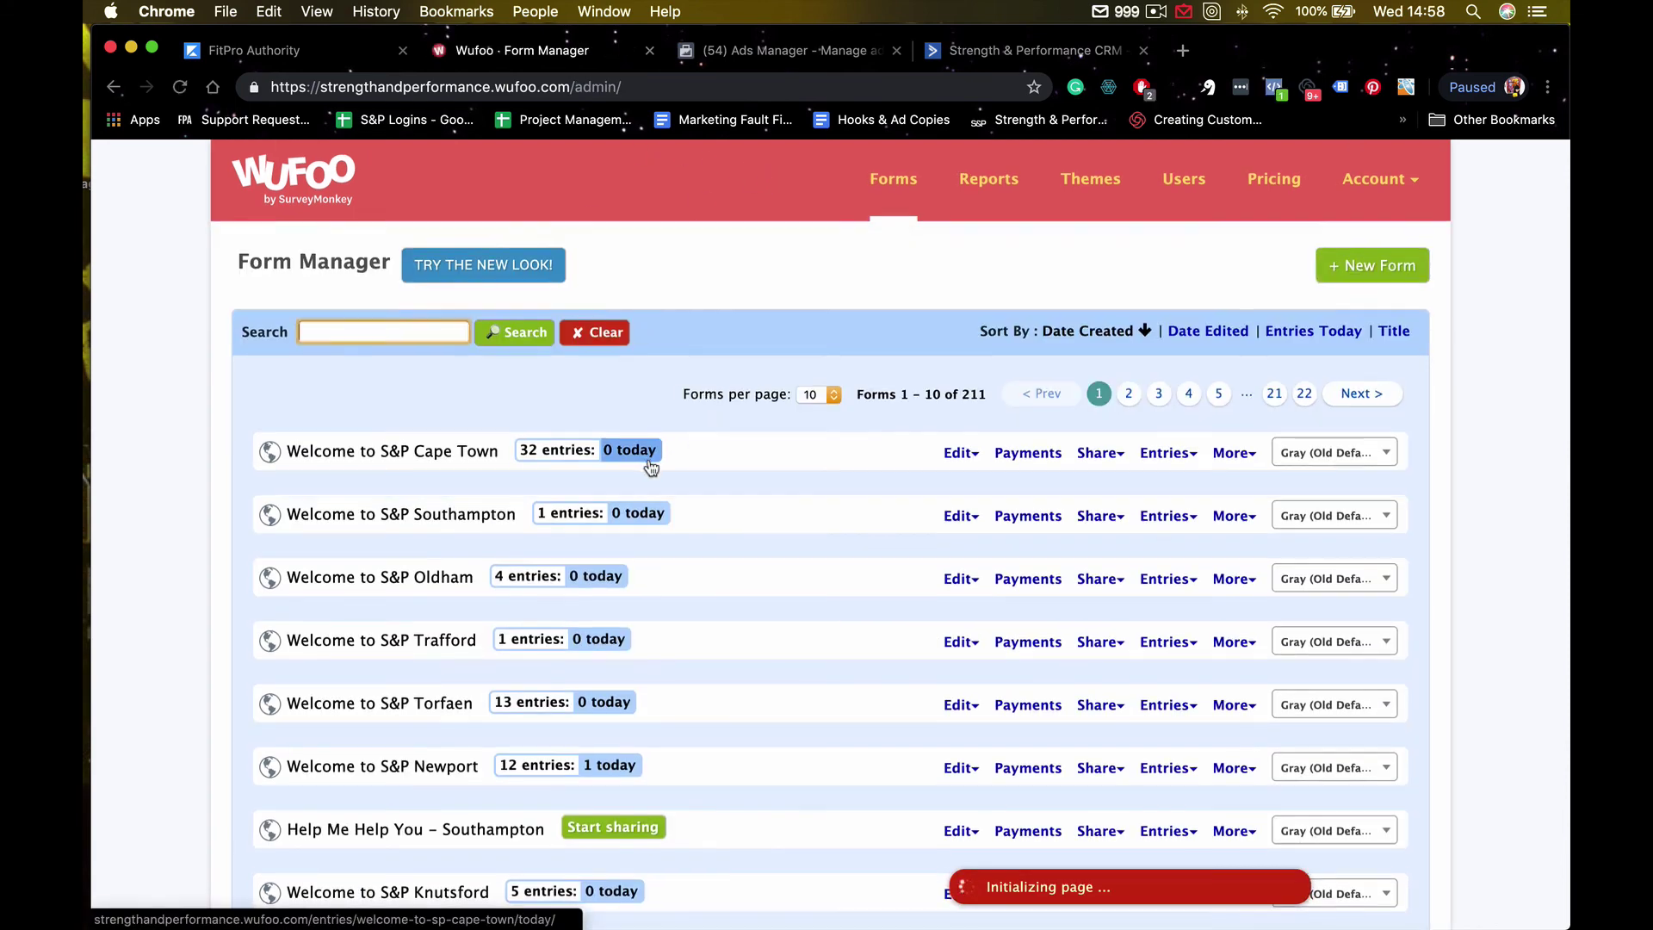
scroll(652, 472, down, 3)
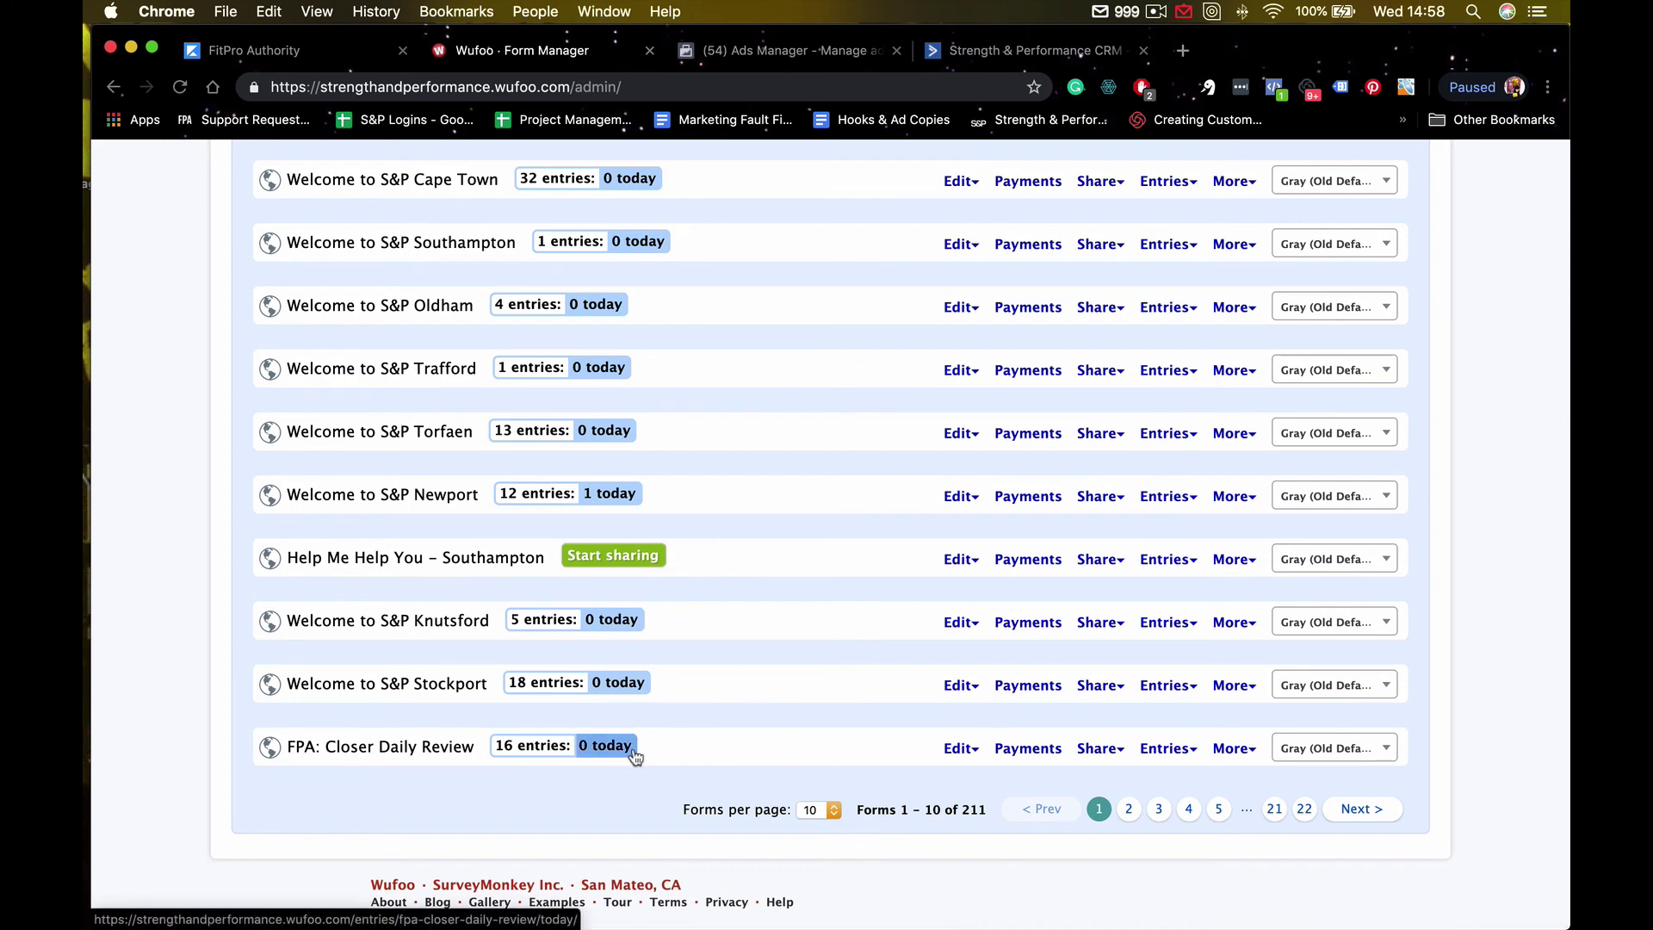
click(955, 687)
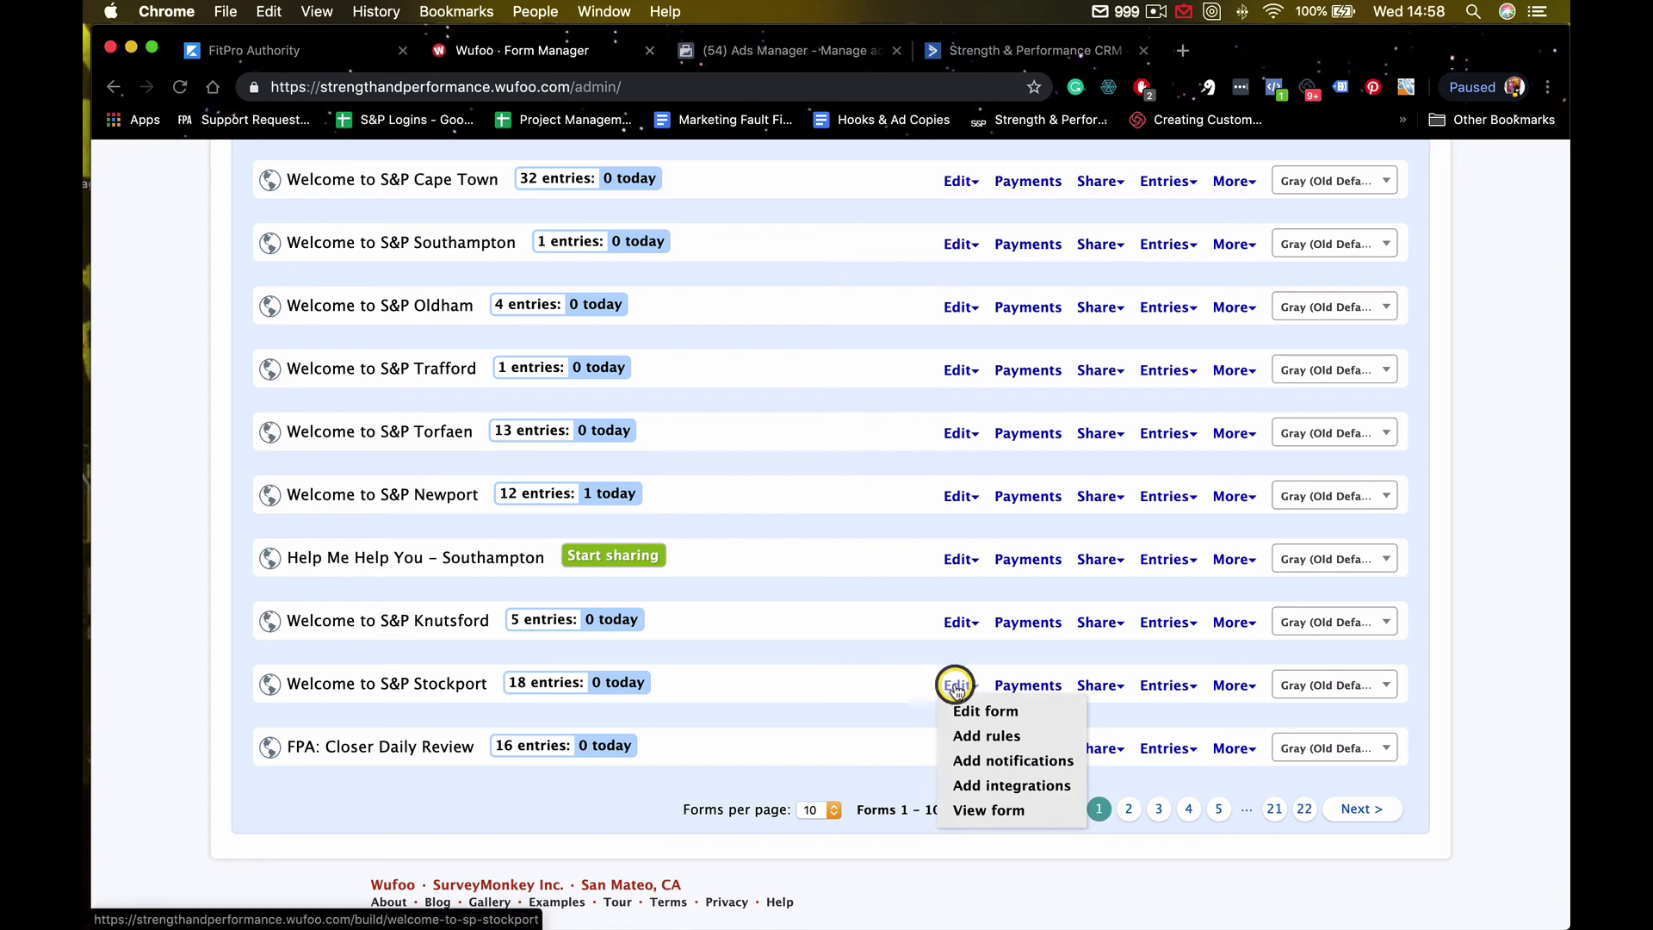
click(985, 763)
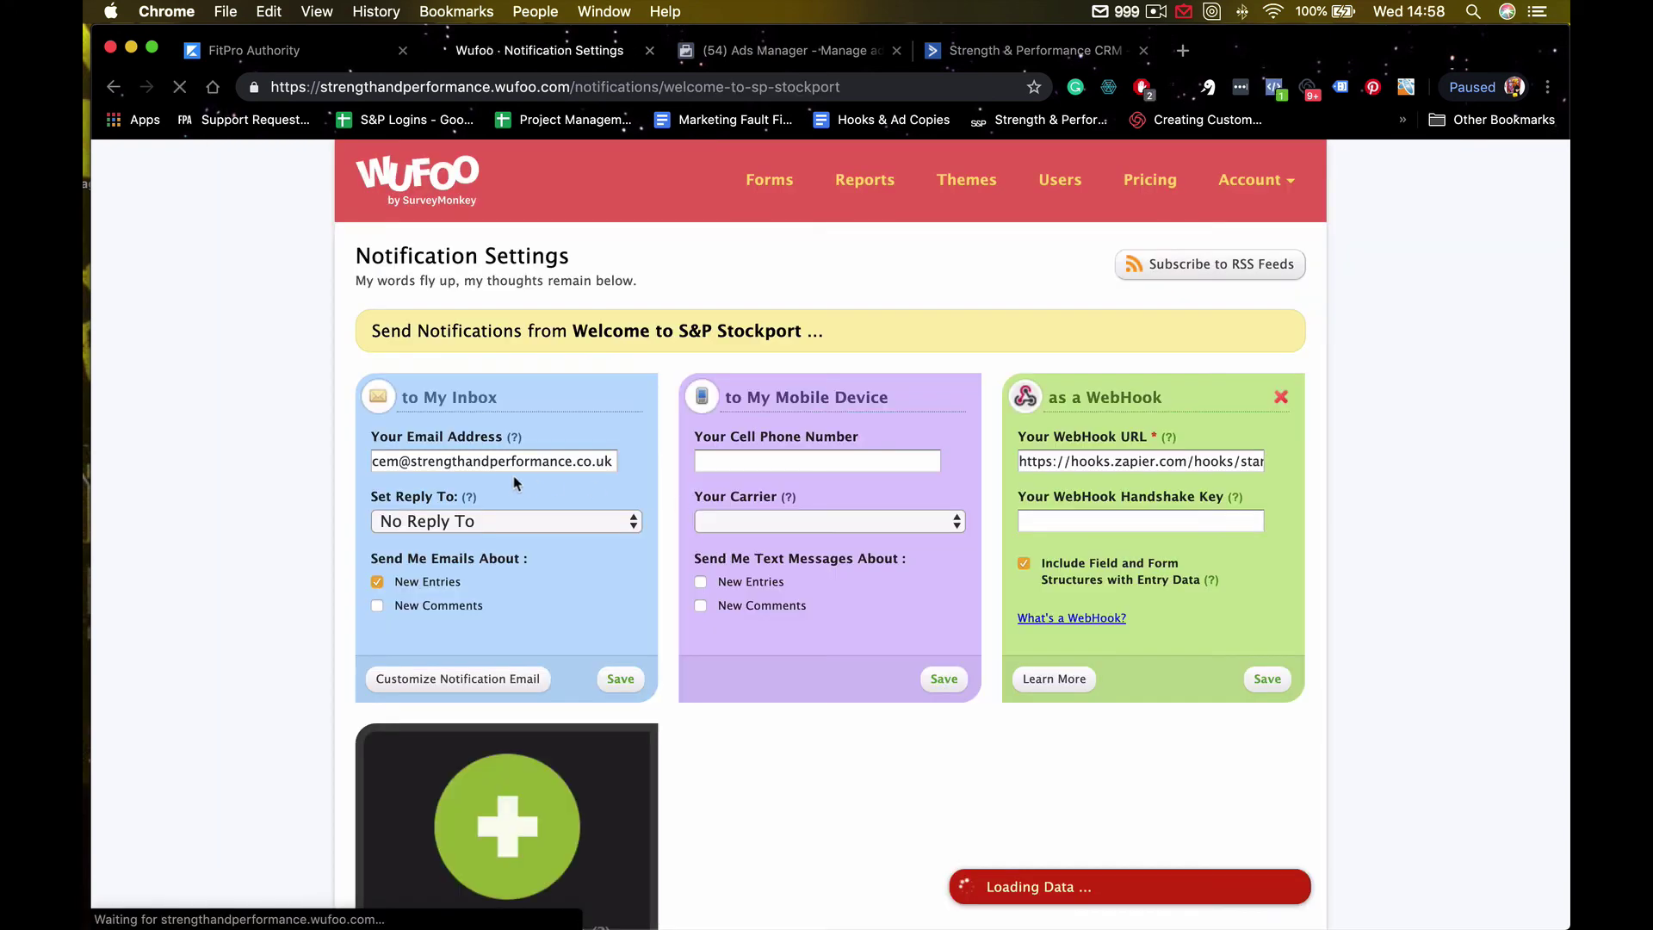
drag(386, 461, 529, 459)
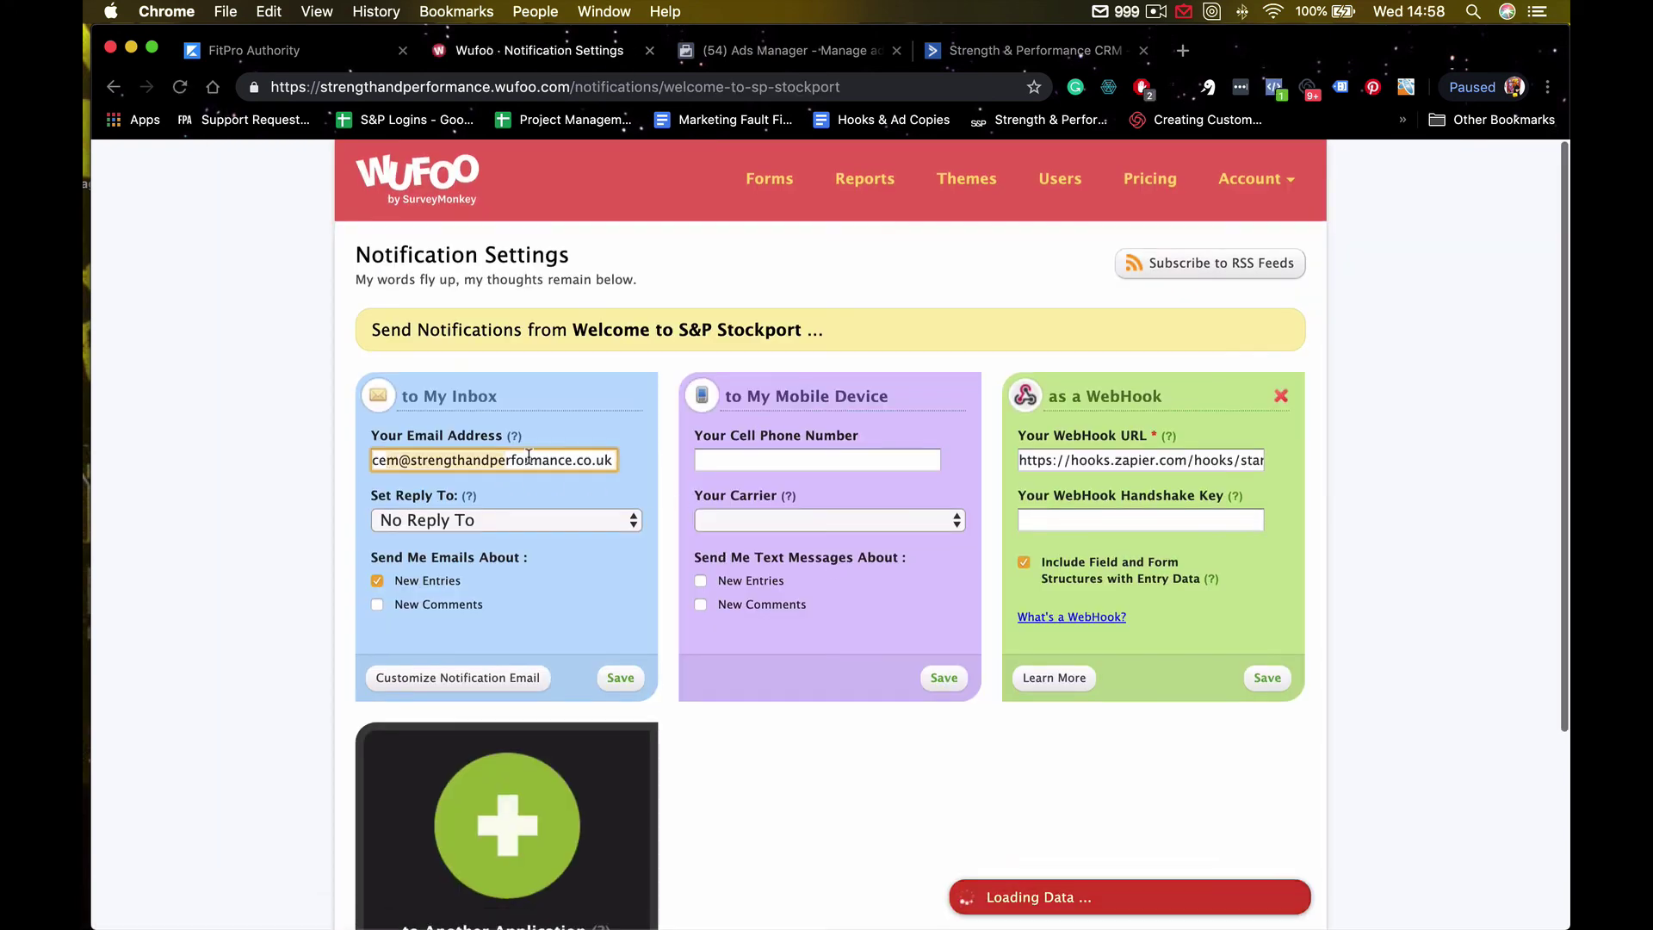
click(439, 447)
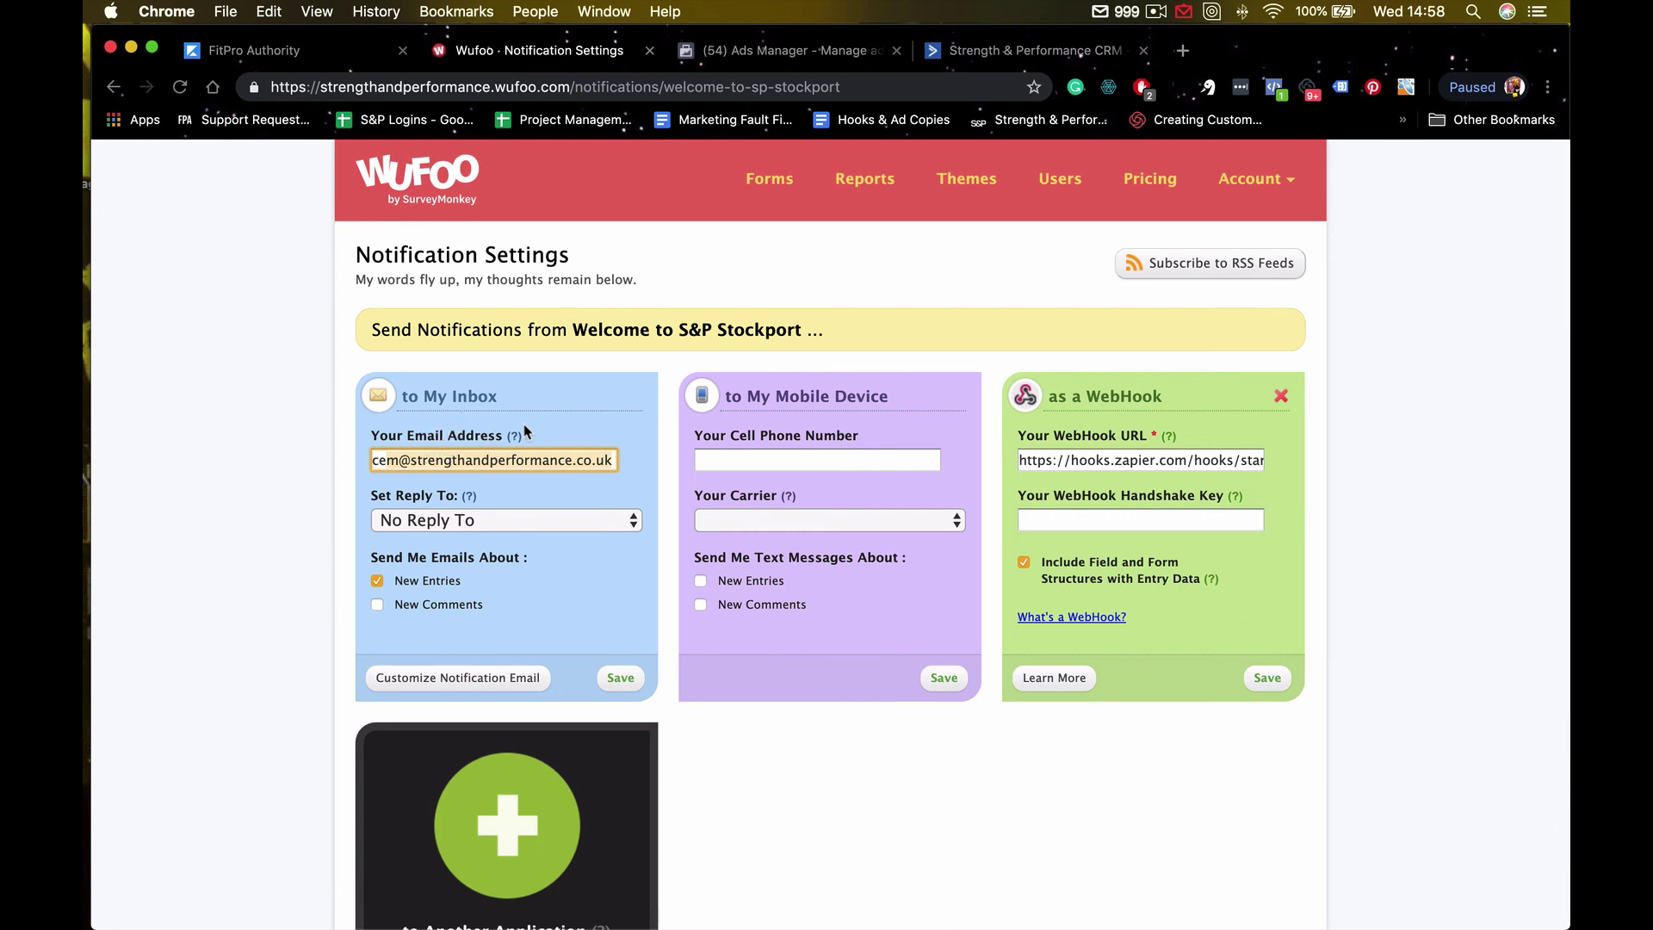
click(617, 405)
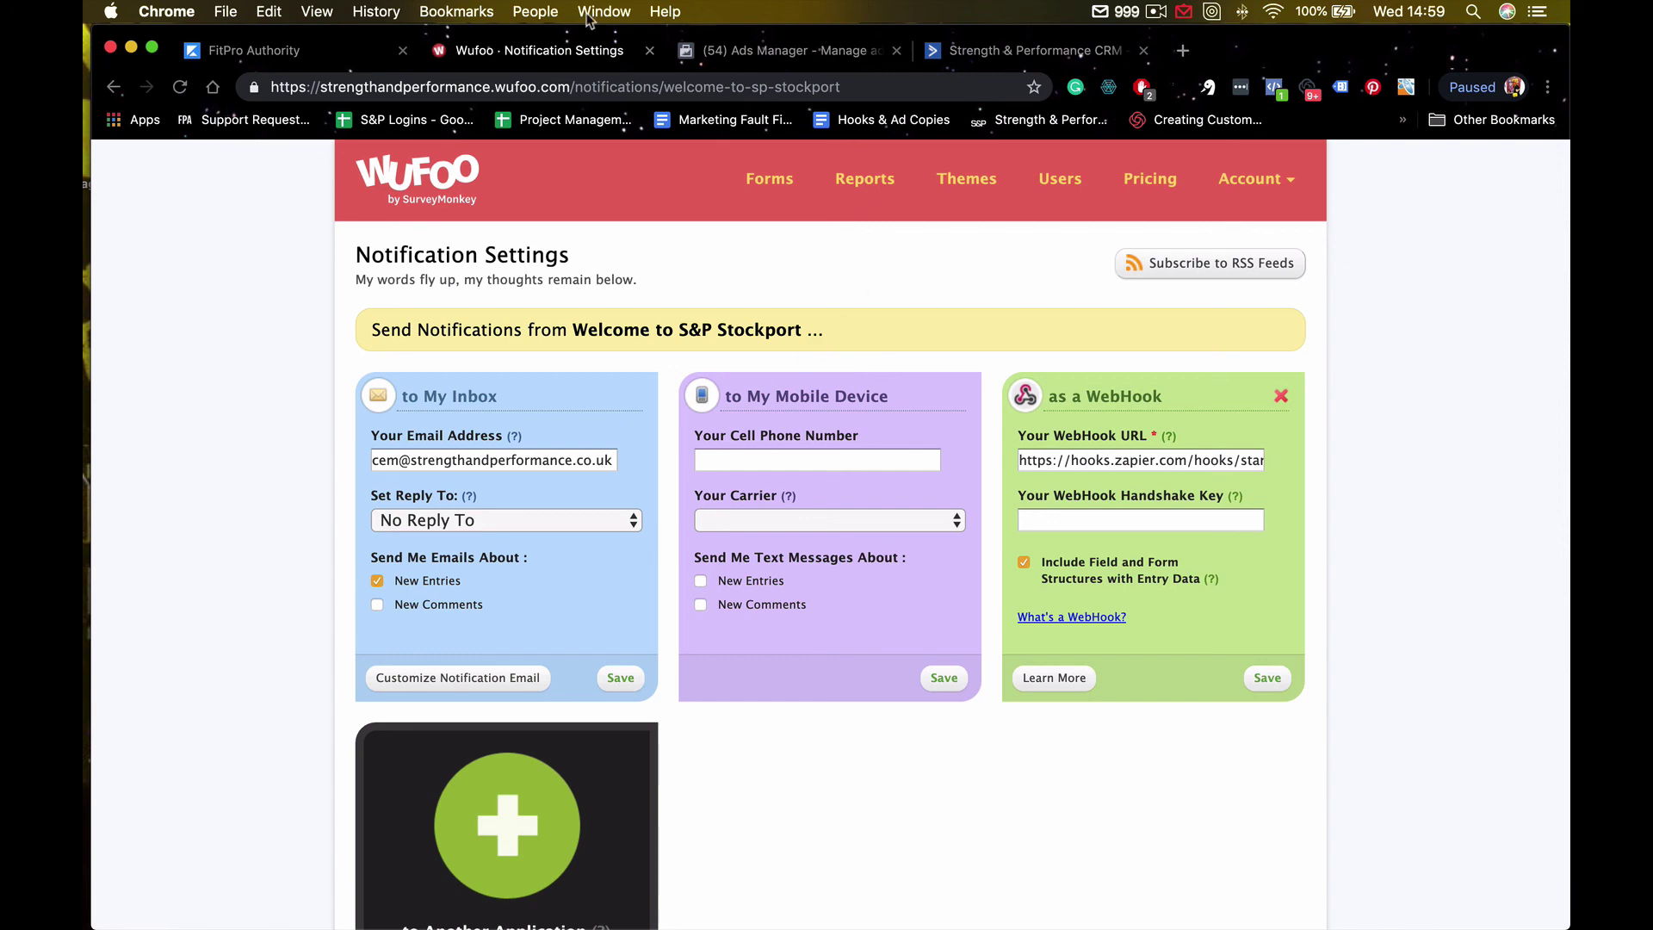
- Return to the form list and open all entries of the Welcome to S&P Stockport form
click(769, 181)
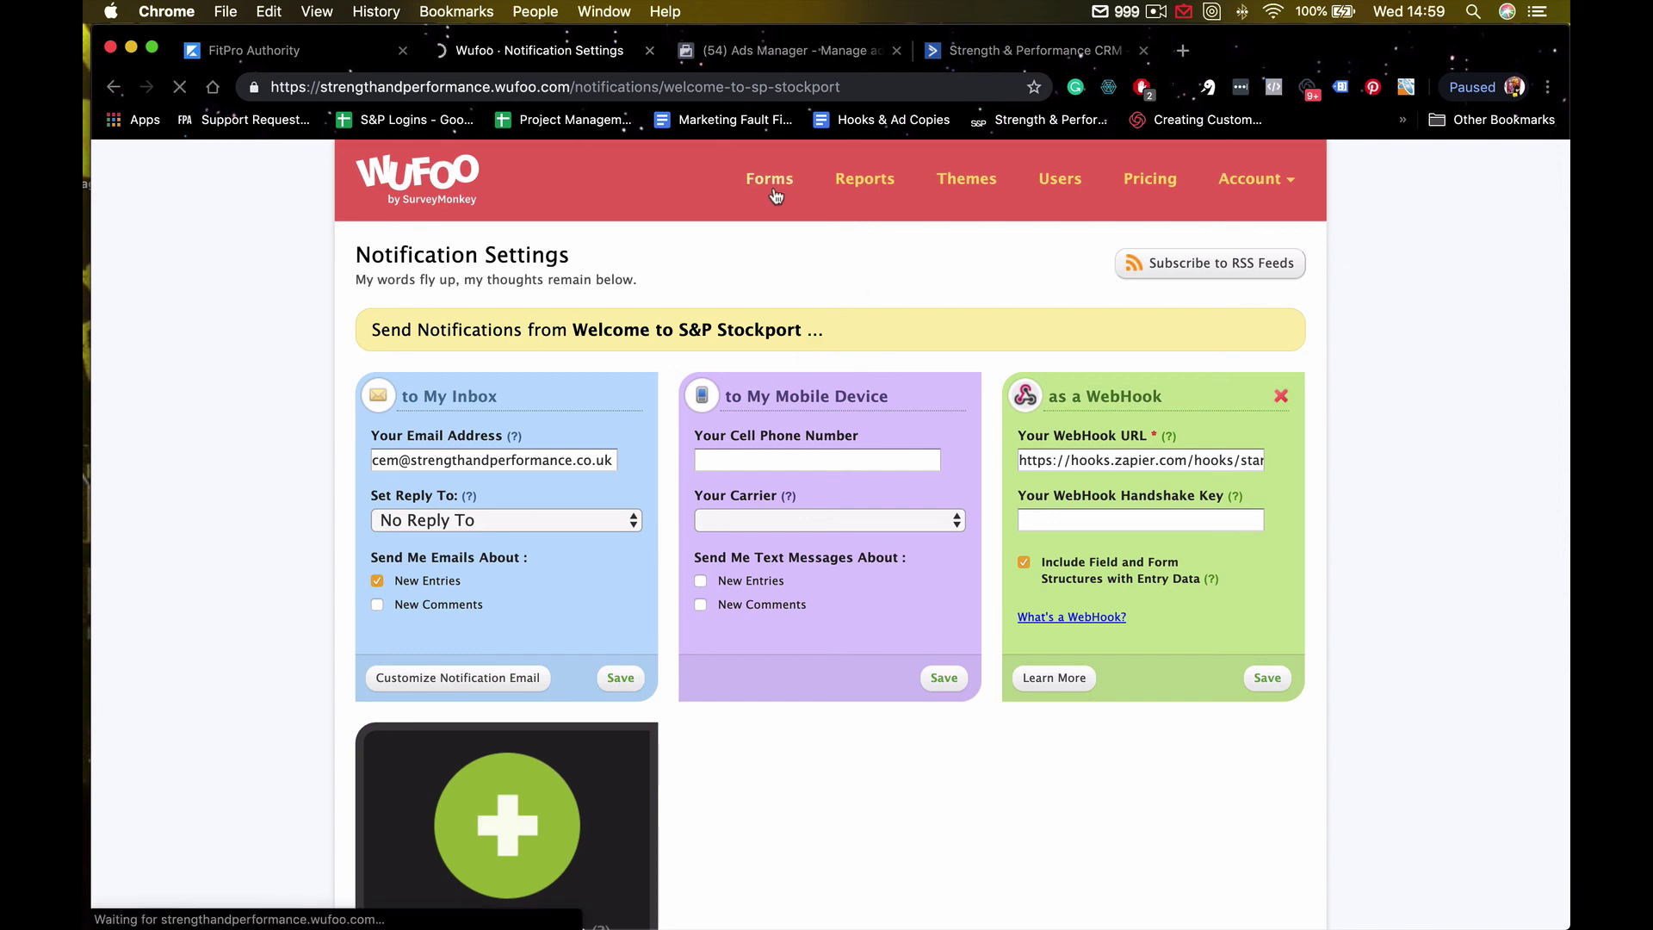
scroll(723, 516, down, 5)
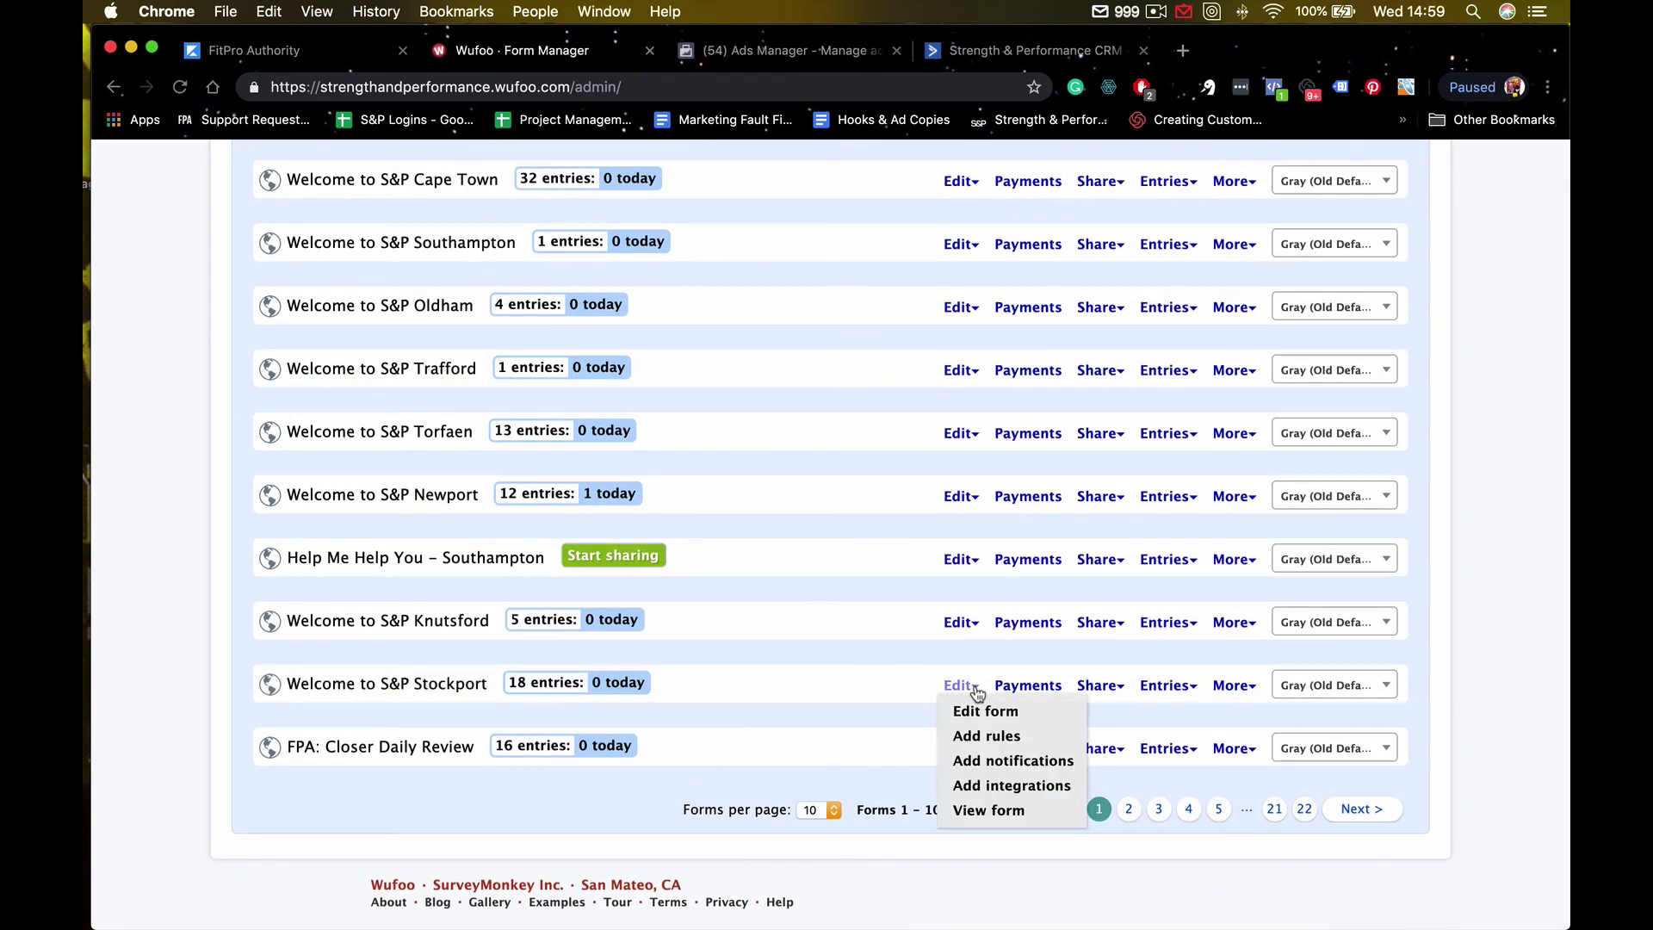
click(1169, 689)
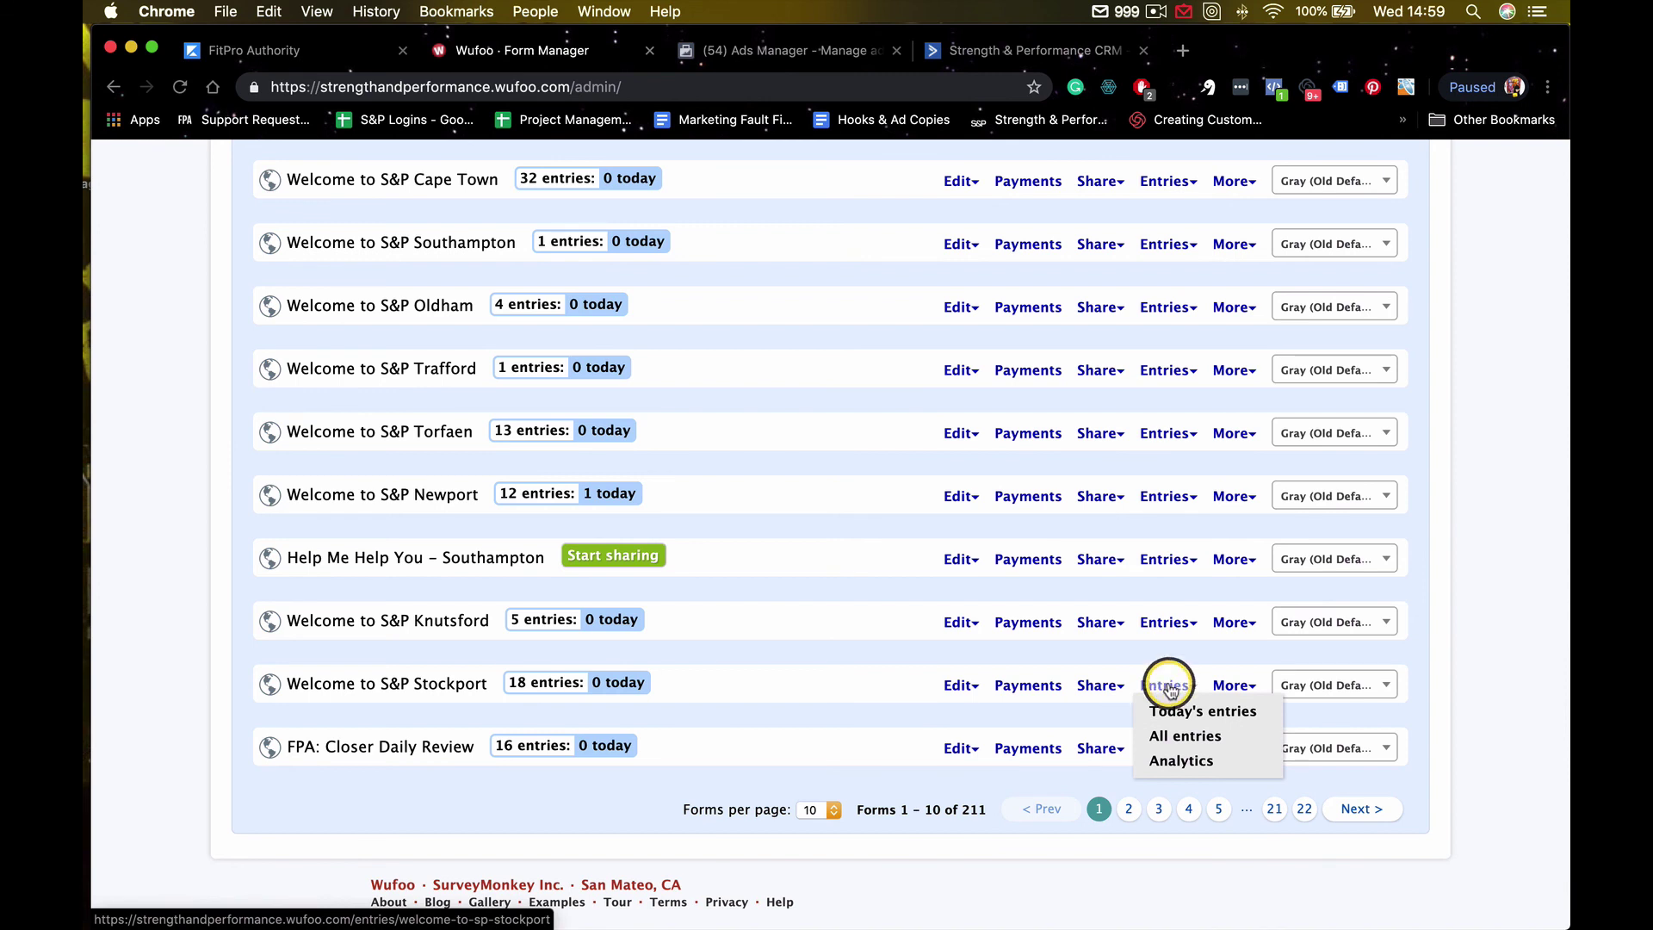
click(1174, 739)
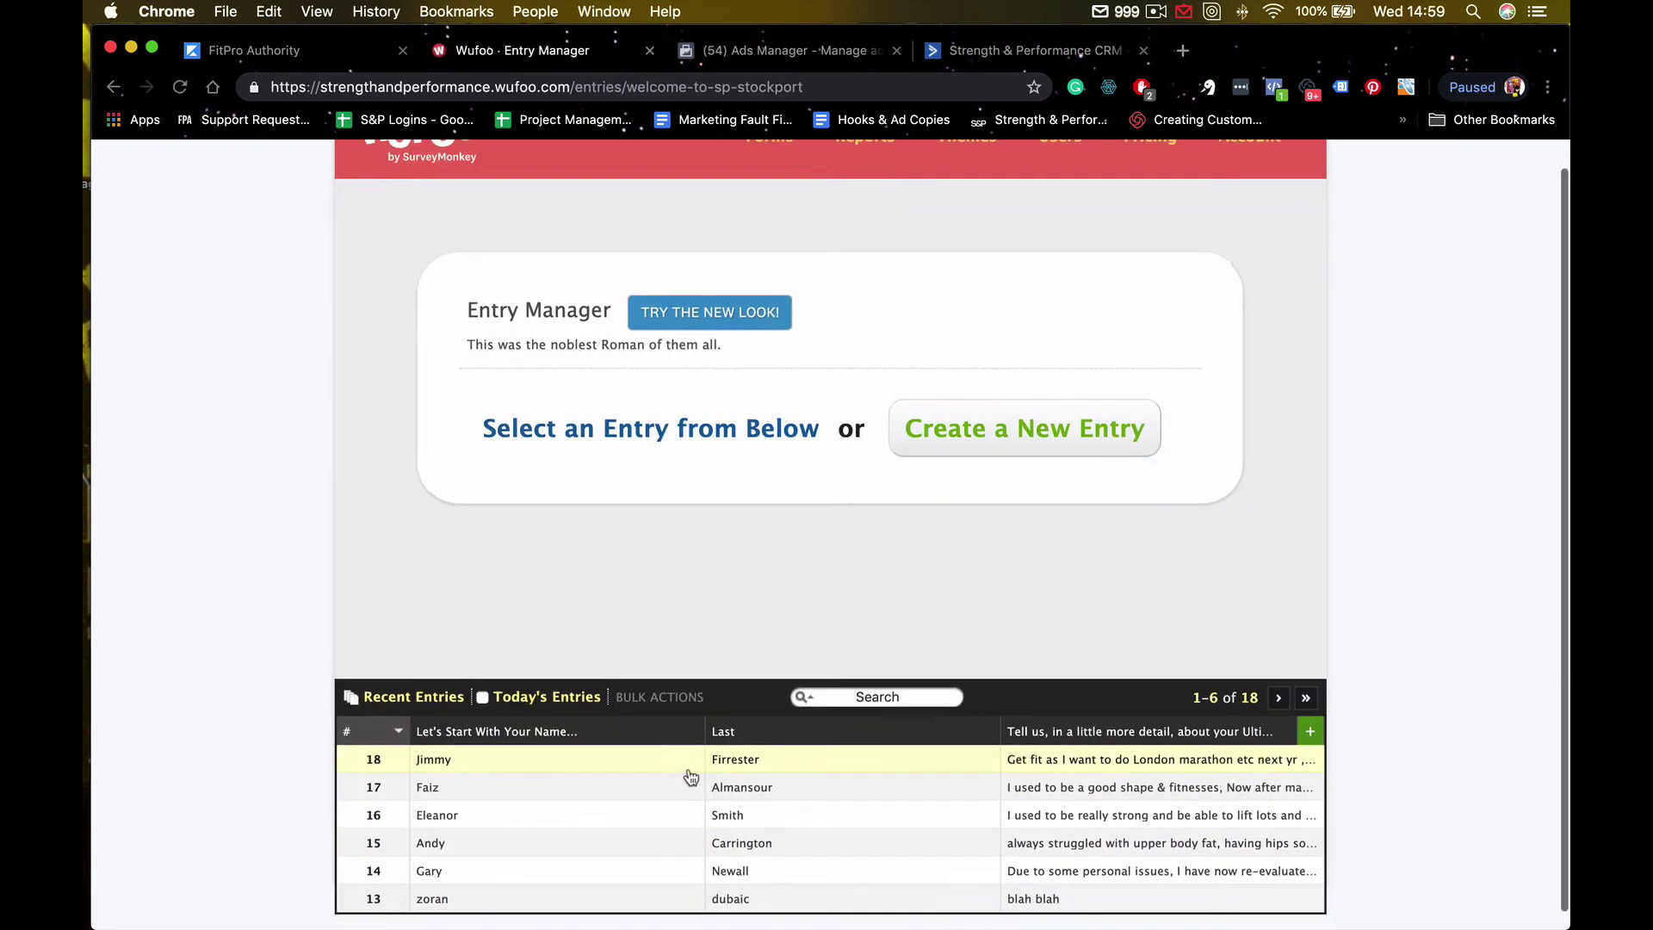
- Look through the submitted answers of entries 18 down to 13, and return to the form list
click(556, 781)
scroll(577, 667, down, 3)
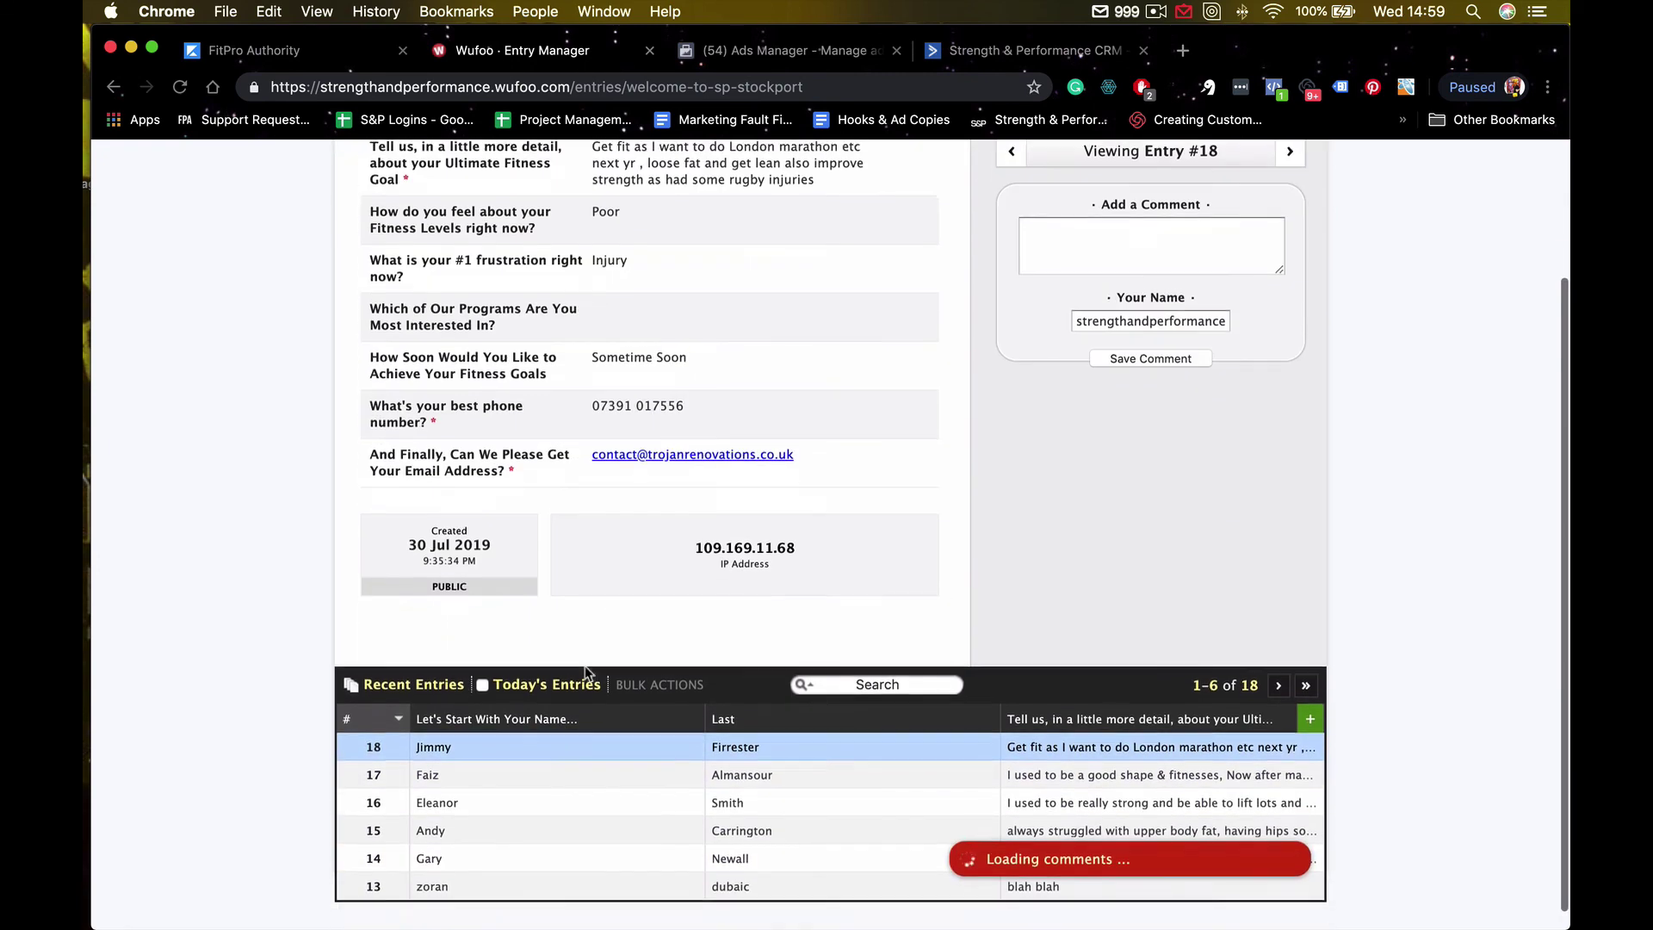
click(529, 801)
click(545, 839)
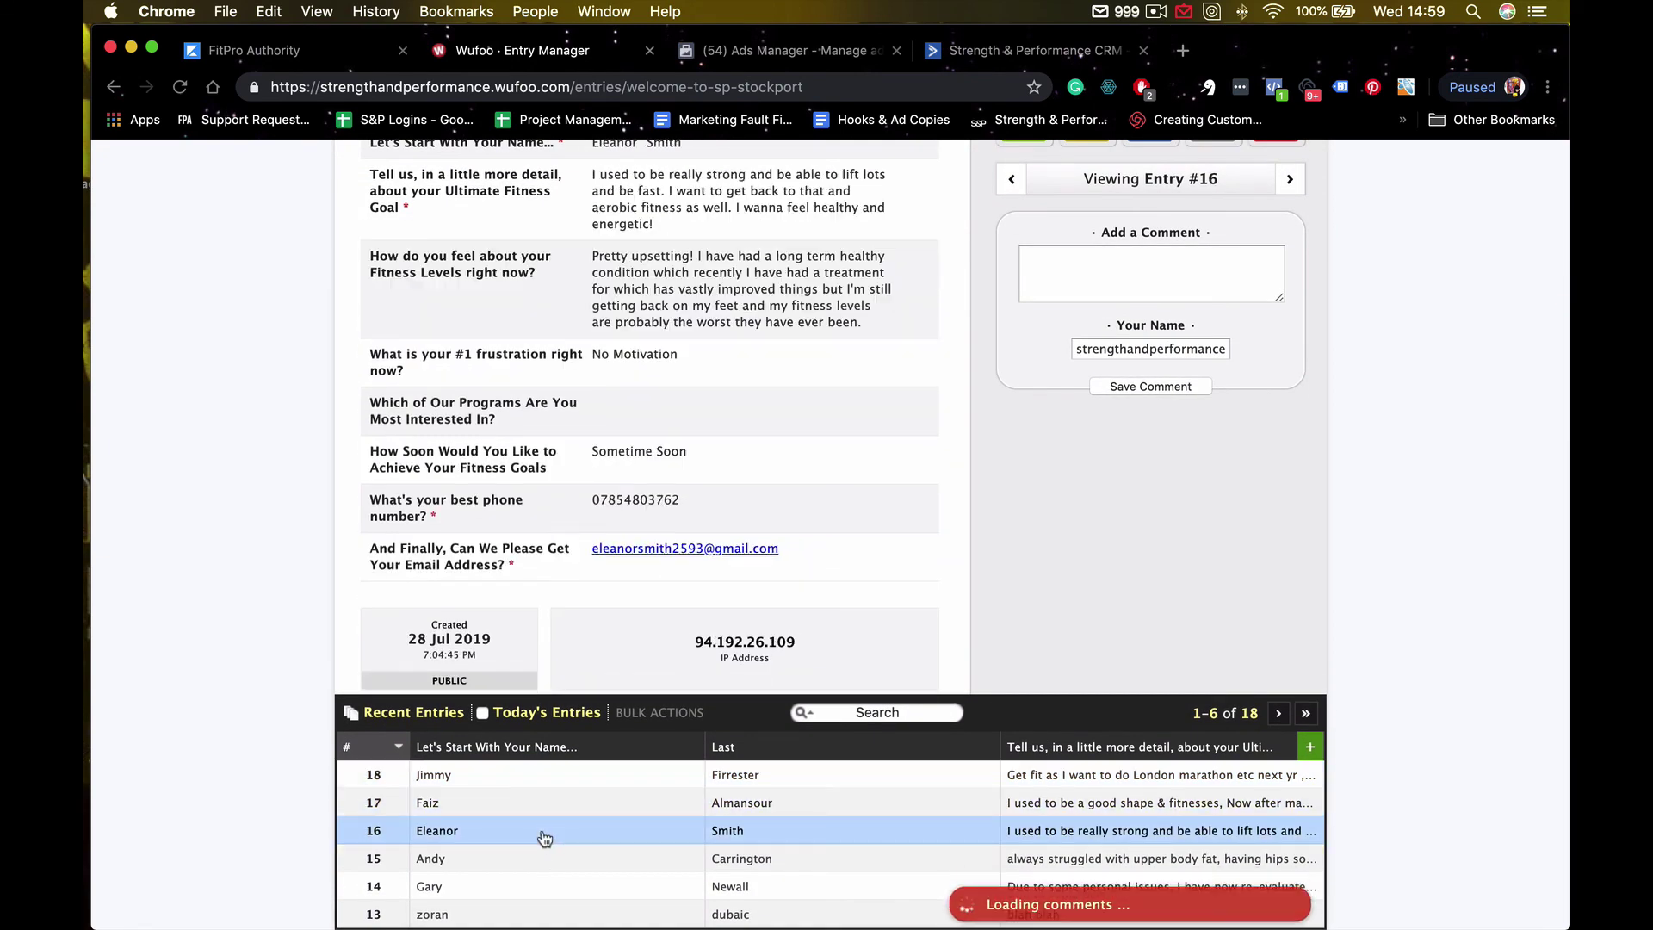
click(548, 858)
click(574, 888)
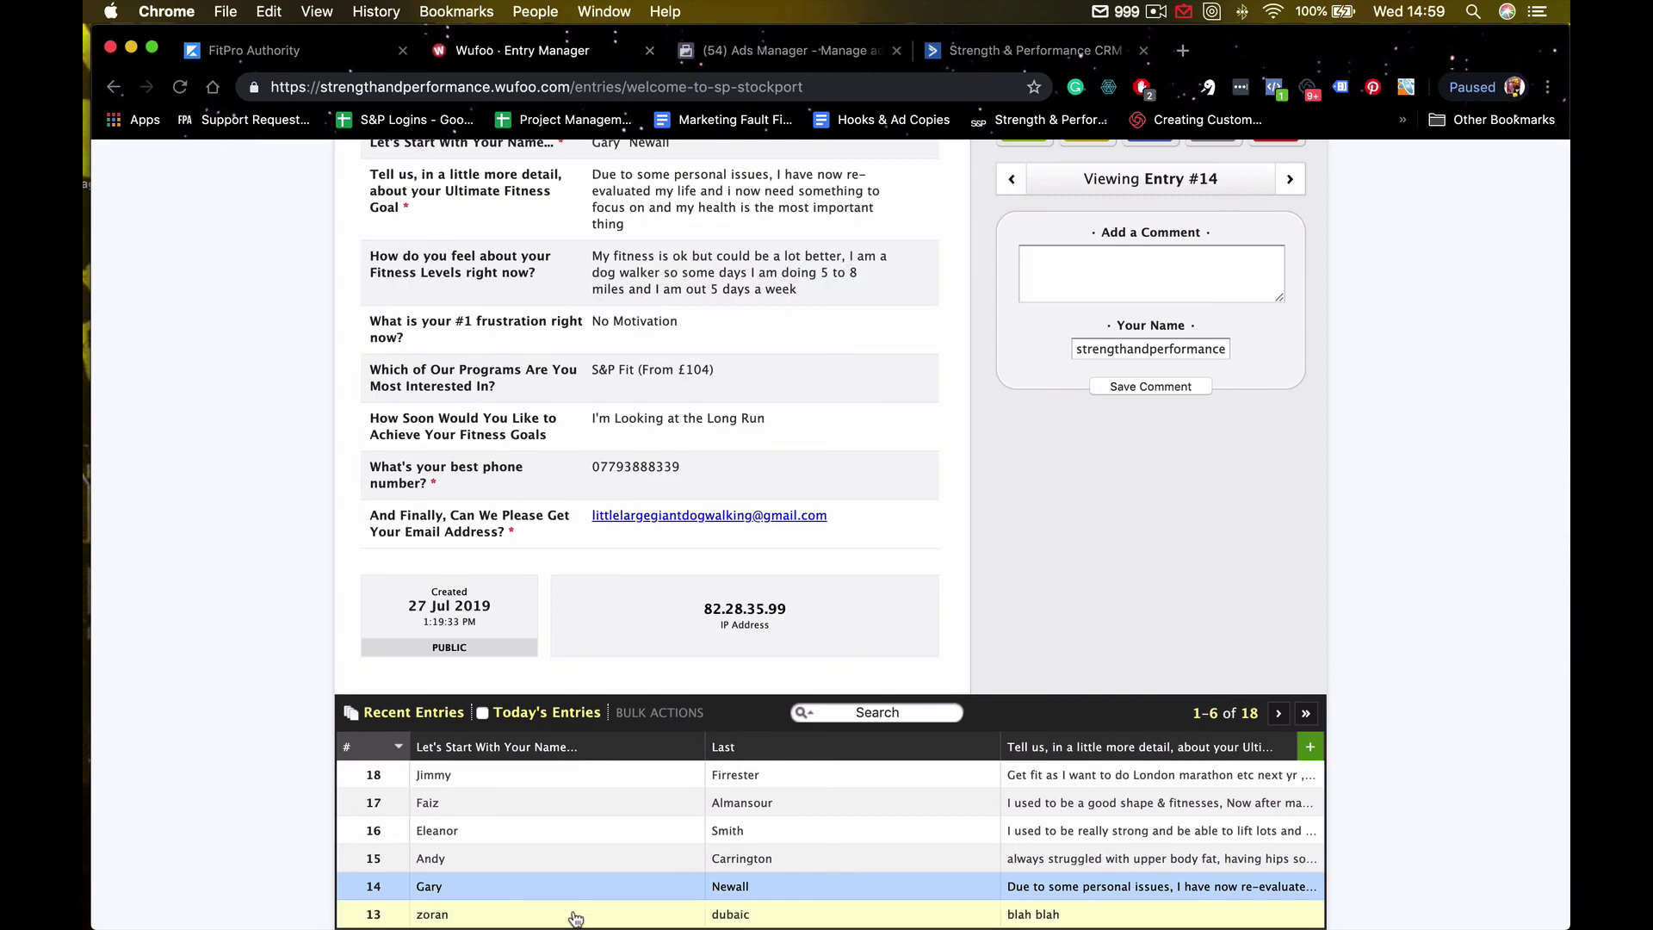
click(575, 911)
click(113, 86)
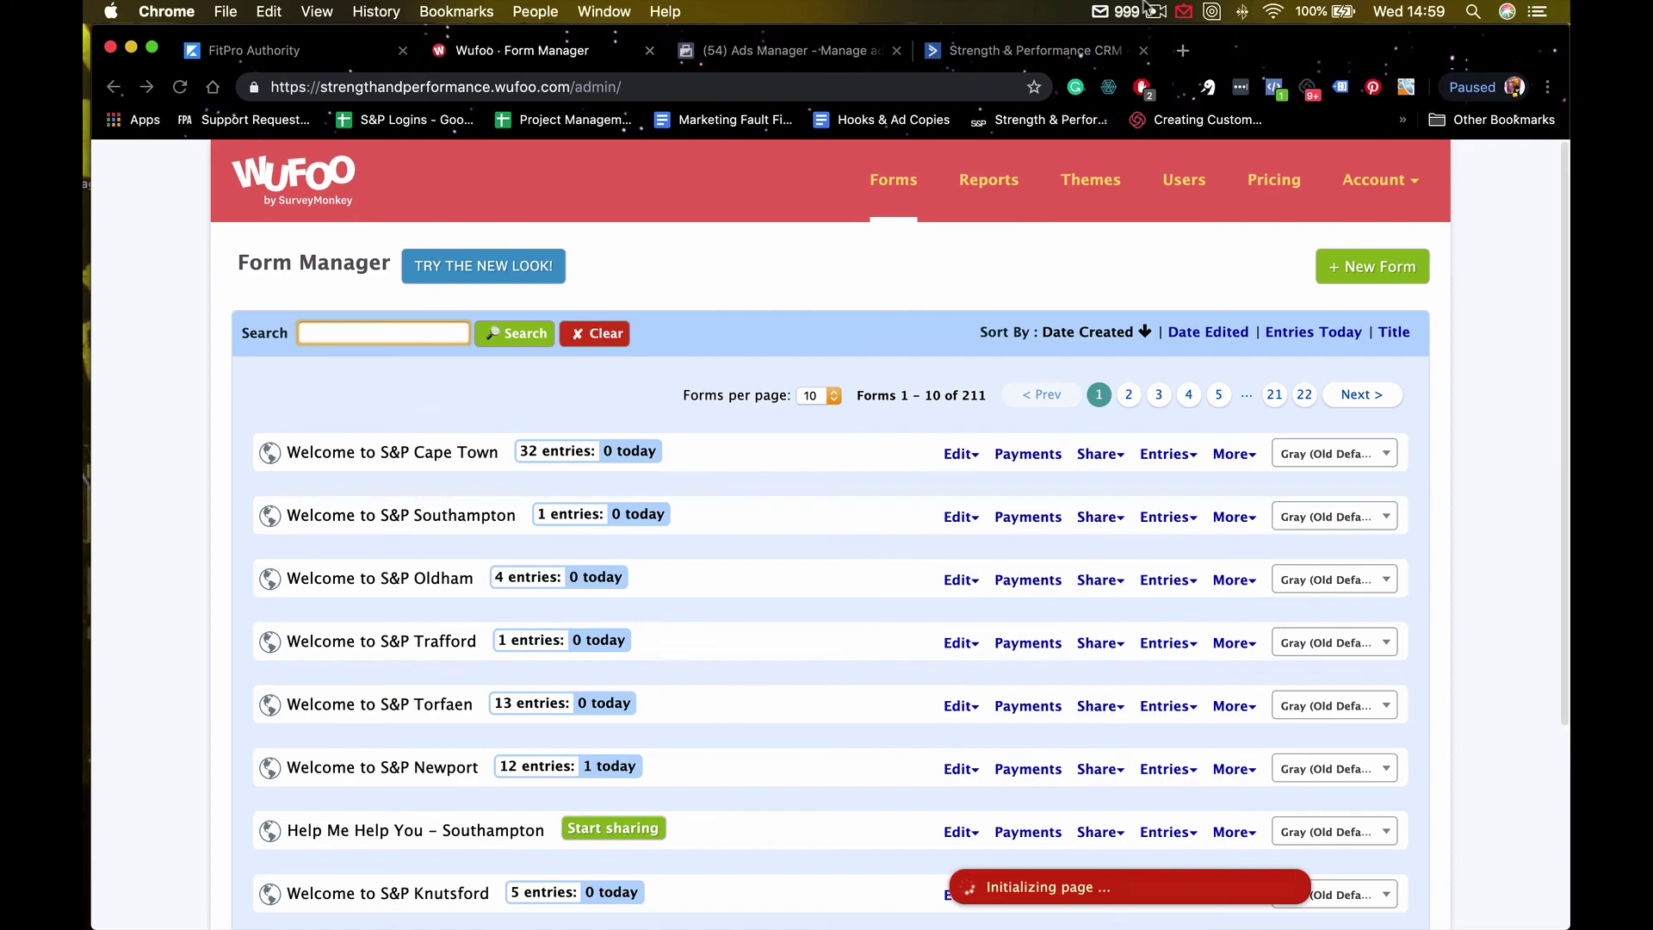
click(1157, 10)
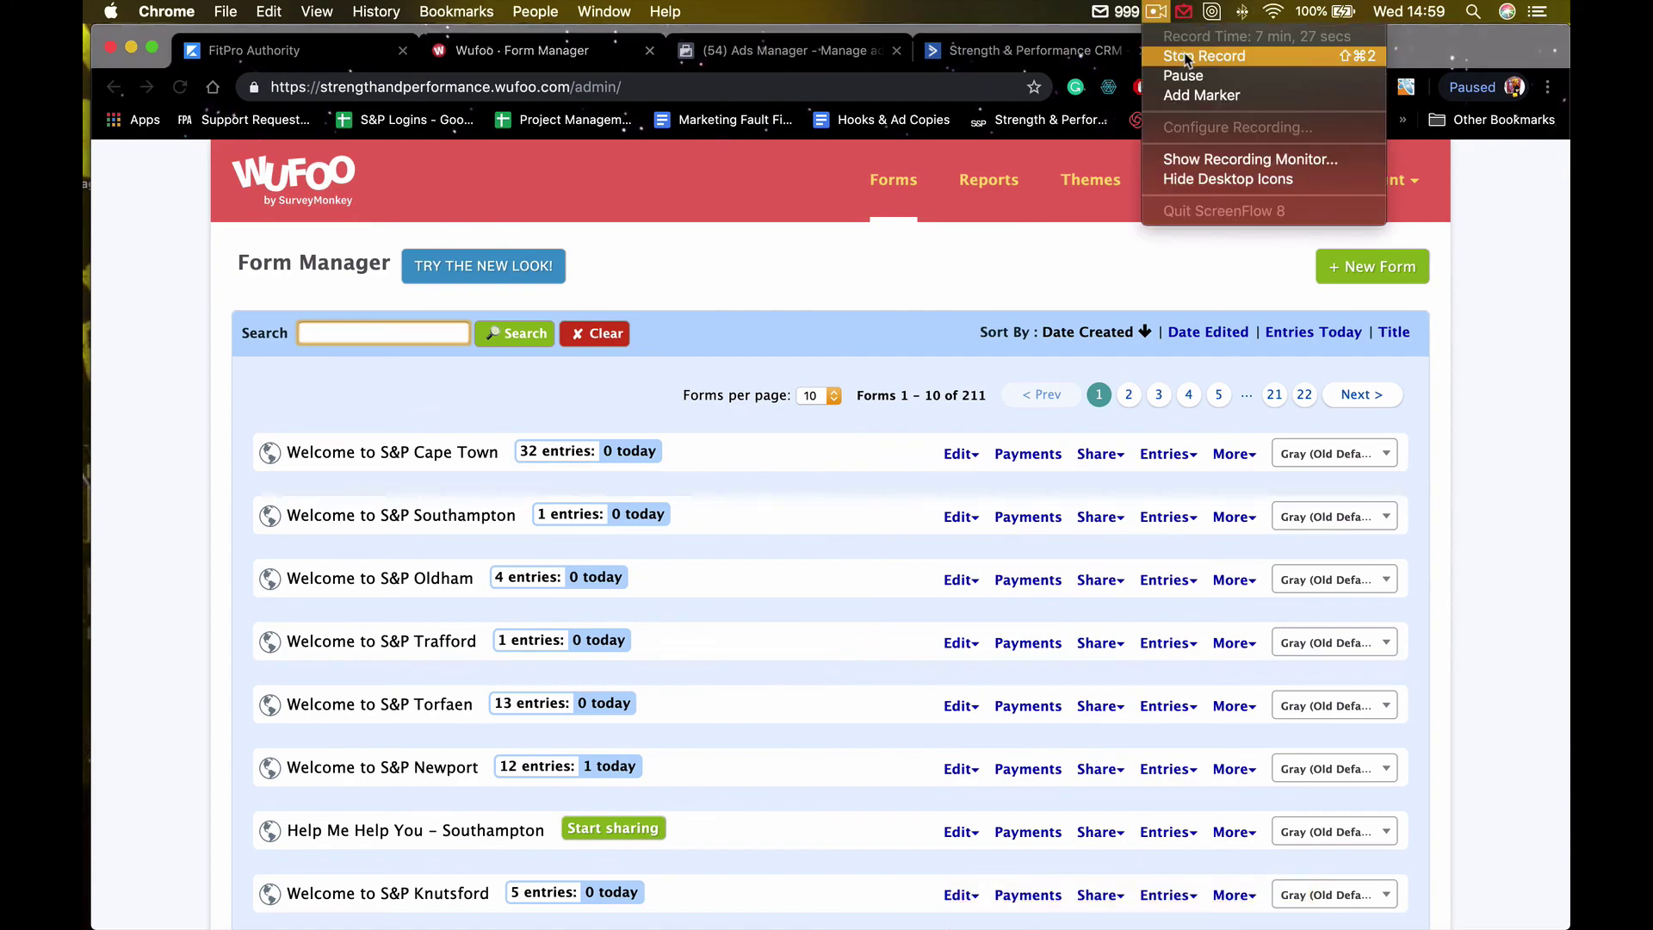